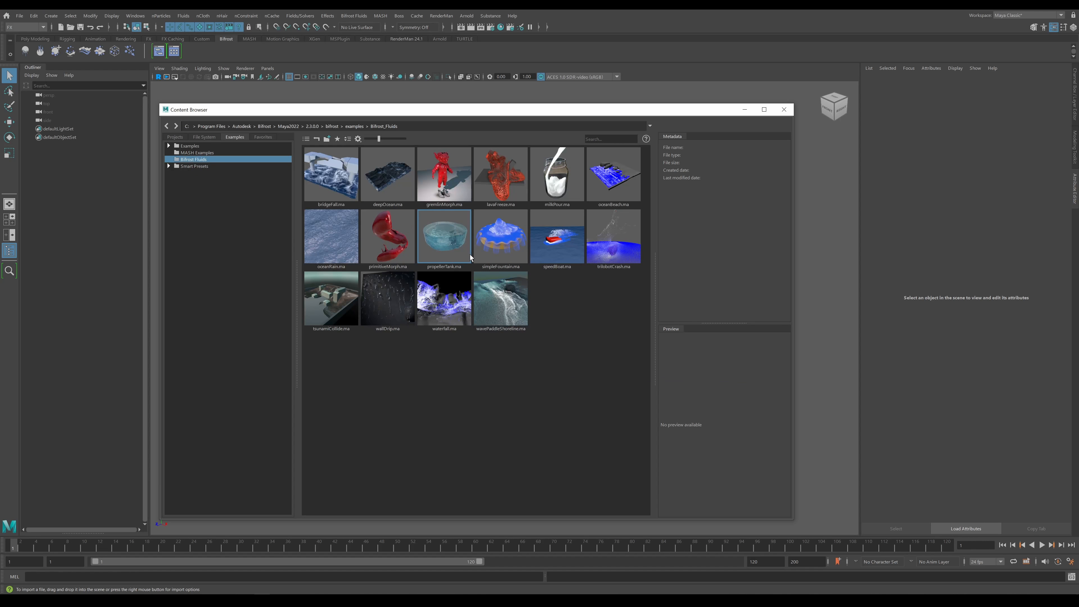
{"action": "left_click", "coordinate": [346, 179]}
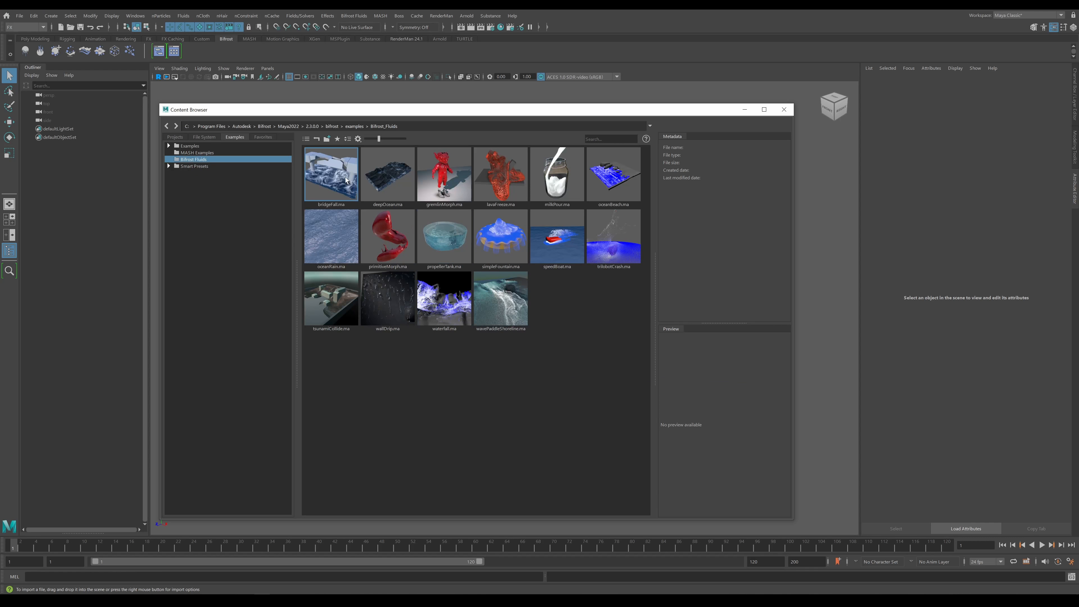
{"action": "left_click", "coordinate": [399, 175]}
{"action": "right_click", "coordinate": [399, 174]}
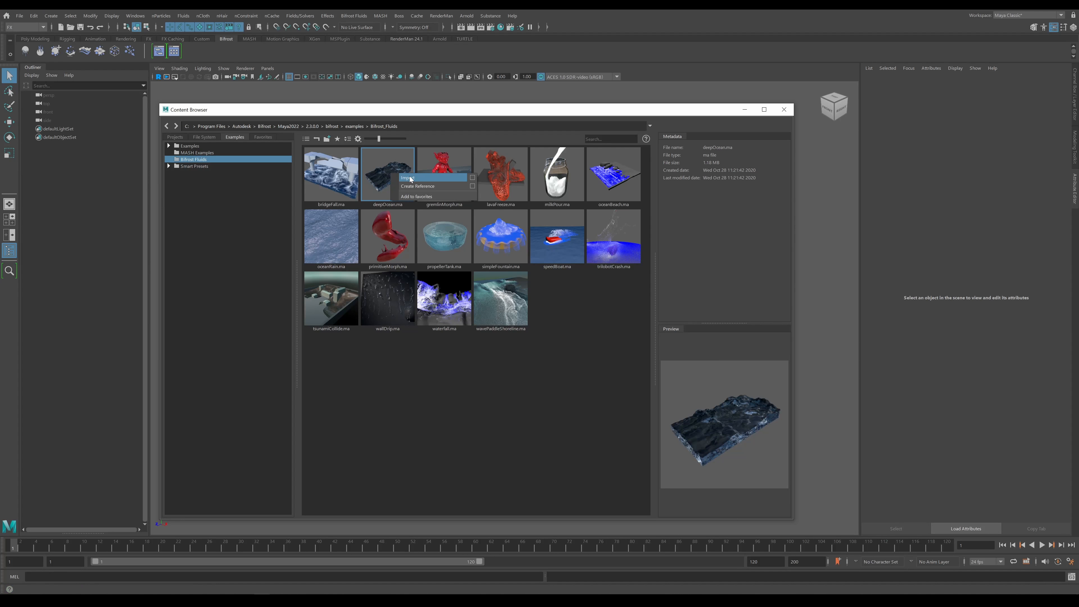
{"action": "key", "text": "Escape"}
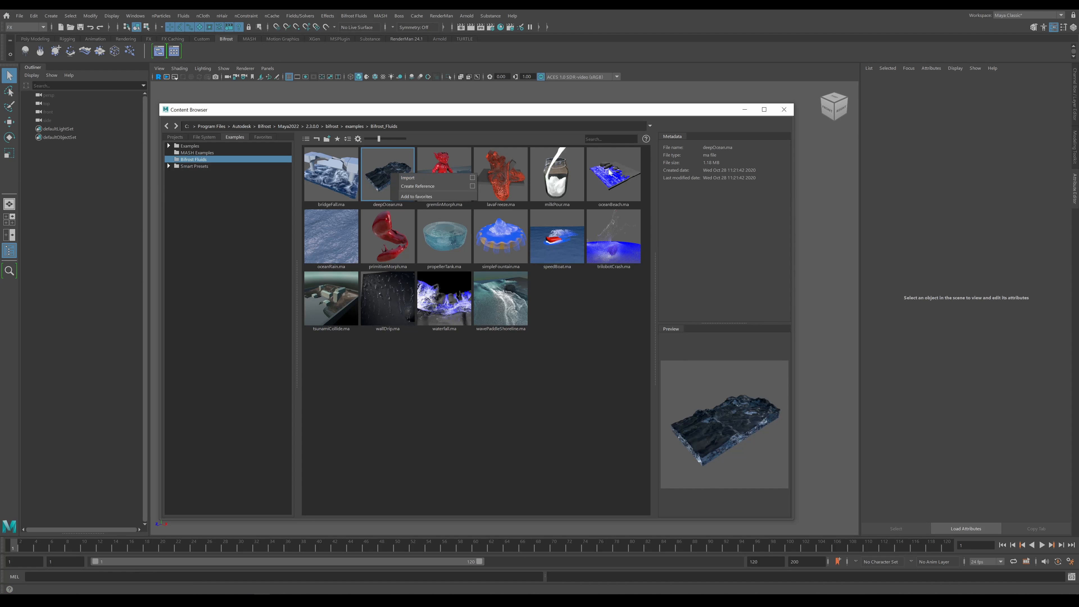
Import the oceanBeach.ma example from the Bifrost Fluids examples and minimize the Content Browser
{"action": "left_click", "coordinate": [612, 174]}
{"action": "right_click", "coordinate": [618, 171]}
{"action": "left_click", "coordinate": [634, 173]}
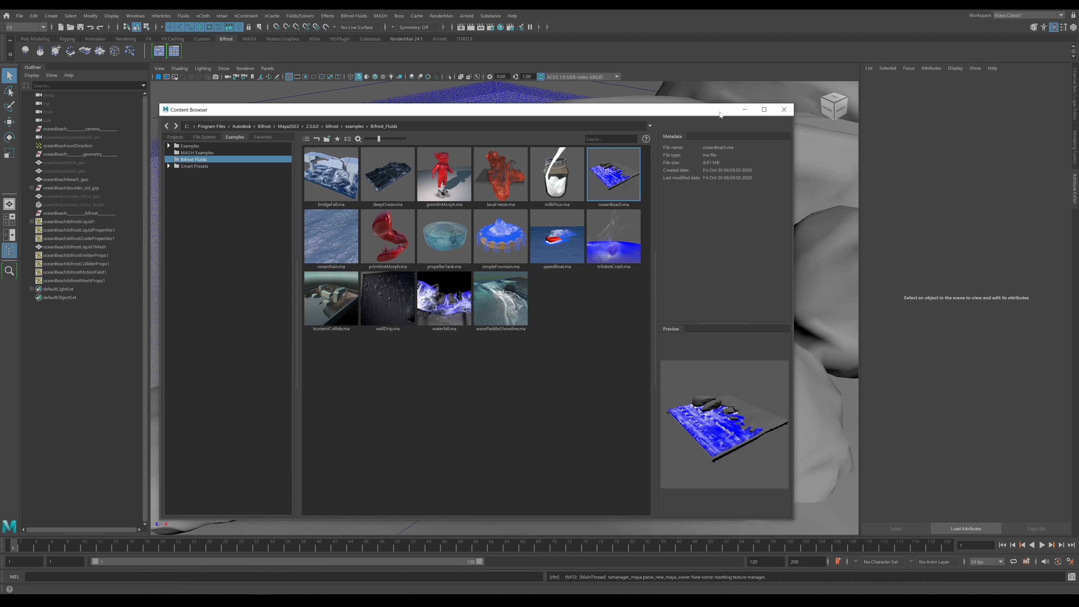
{"action": "left_click", "coordinate": [743, 111]}
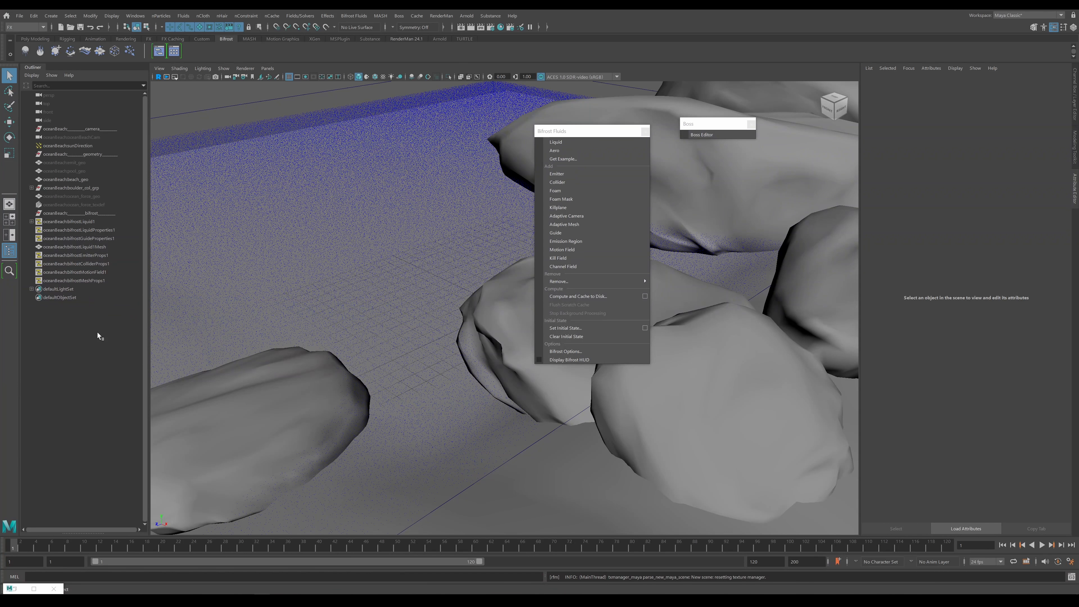
Inspect the attributes of the ocean beach bifrostLiquid1 and consult the Maya Help topic "Preview a Bifröst simulation"
{"action": "left_click", "coordinate": [74, 223]}
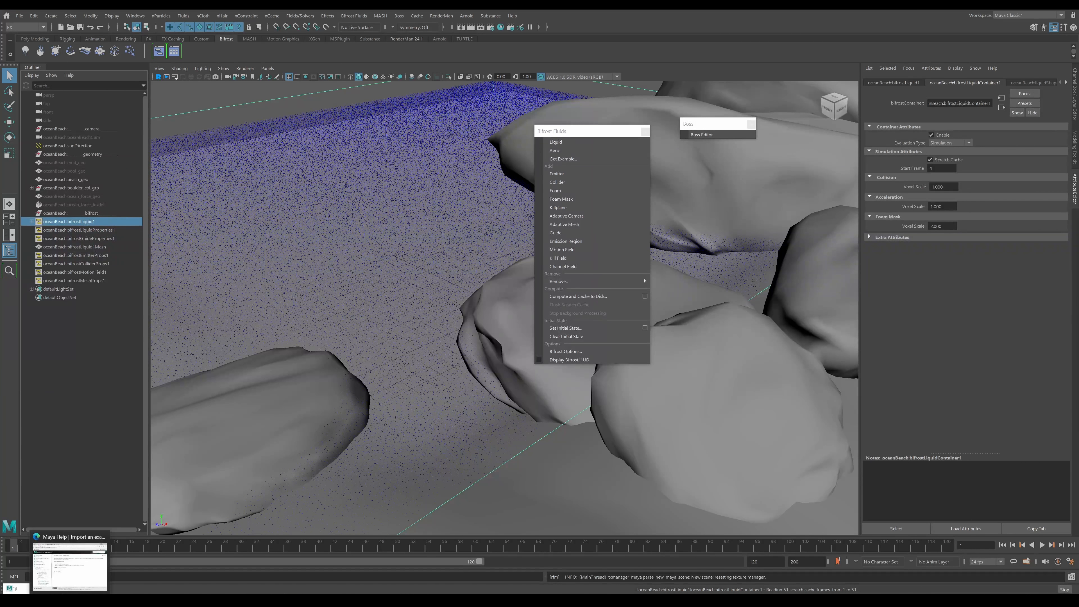
{"action": "left_click", "coordinate": [79, 561]}
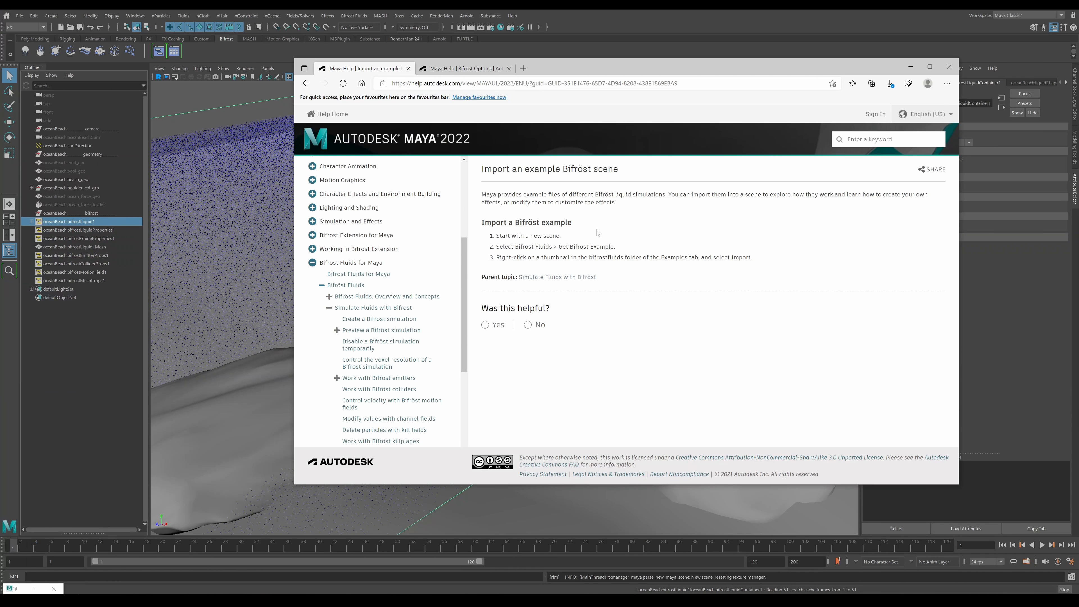
{"action": "scroll", "coordinate": [410, 353], "scroll_direction": "down", "scroll_amount": 3}
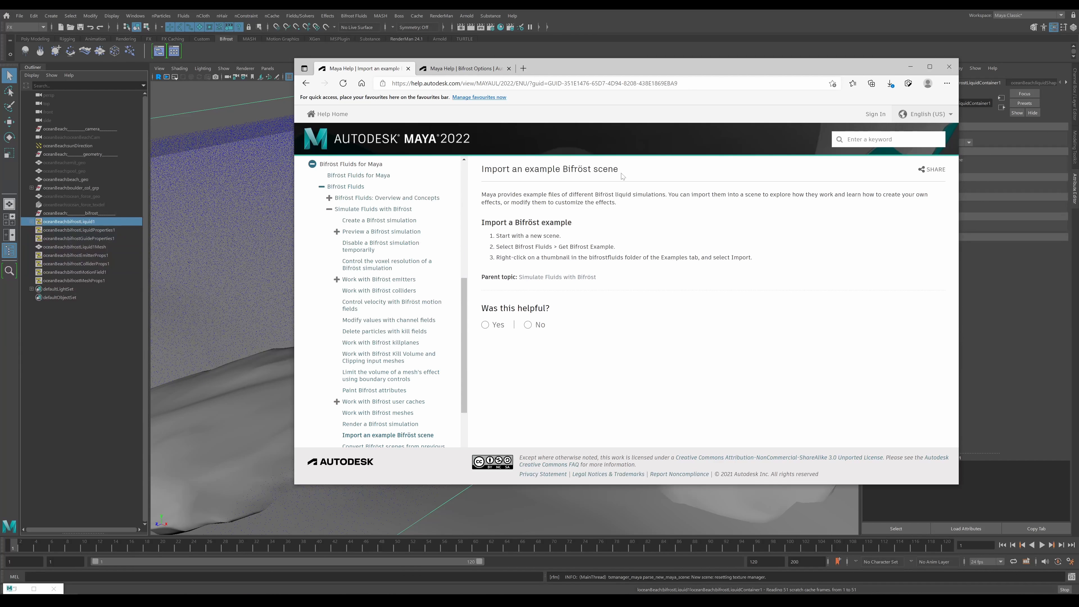
{"action": "left_click", "coordinate": [381, 231]}
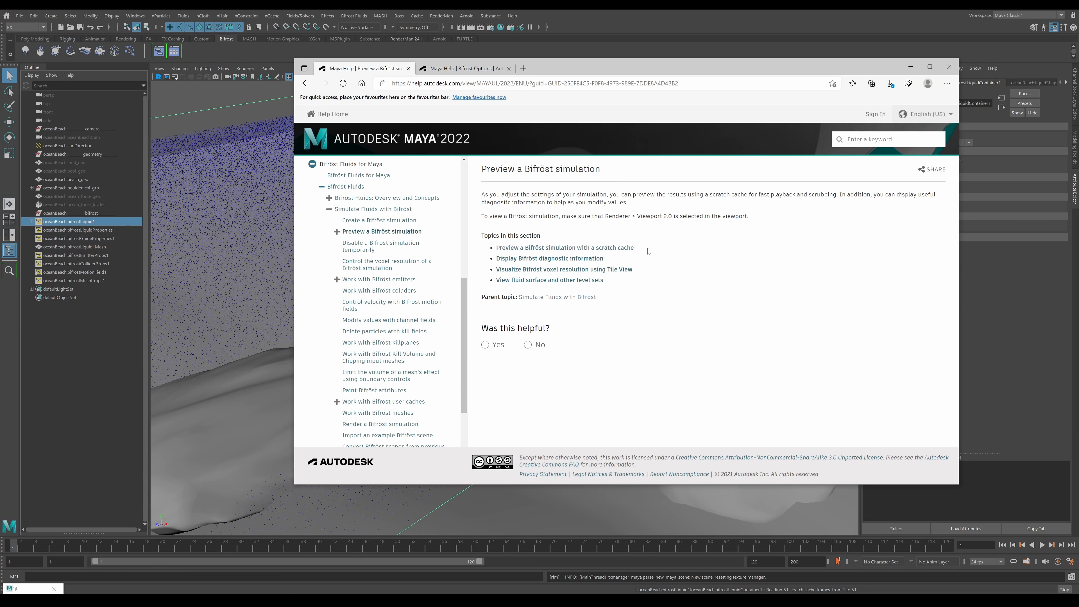
{"action": "left_click", "coordinate": [907, 66]}
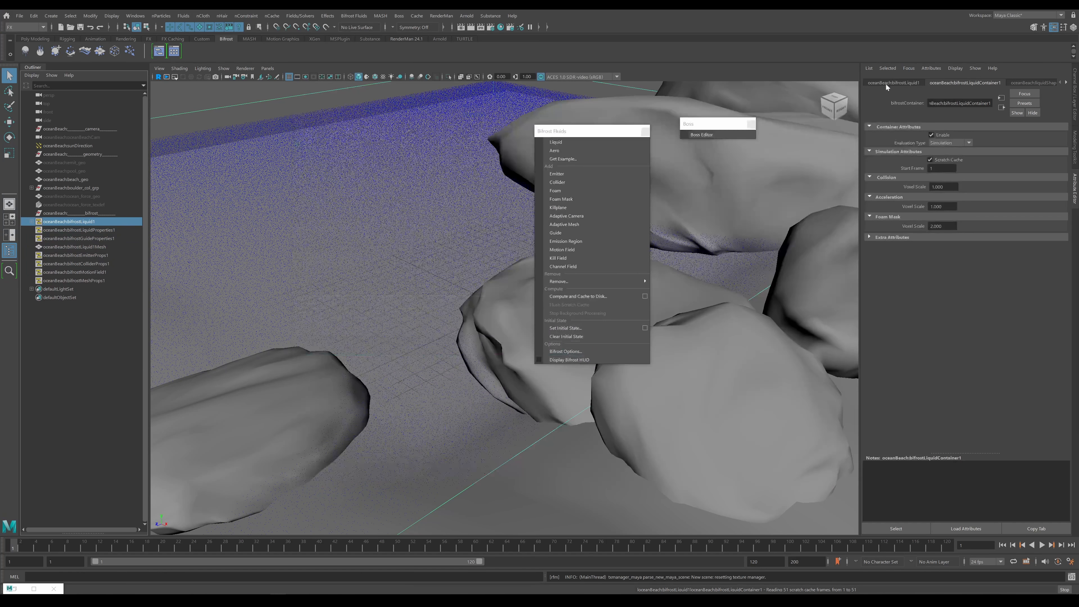
Play back the ocean beach simulation for a few frames and stop it
{"action": "left_click", "coordinate": [1041, 545]}
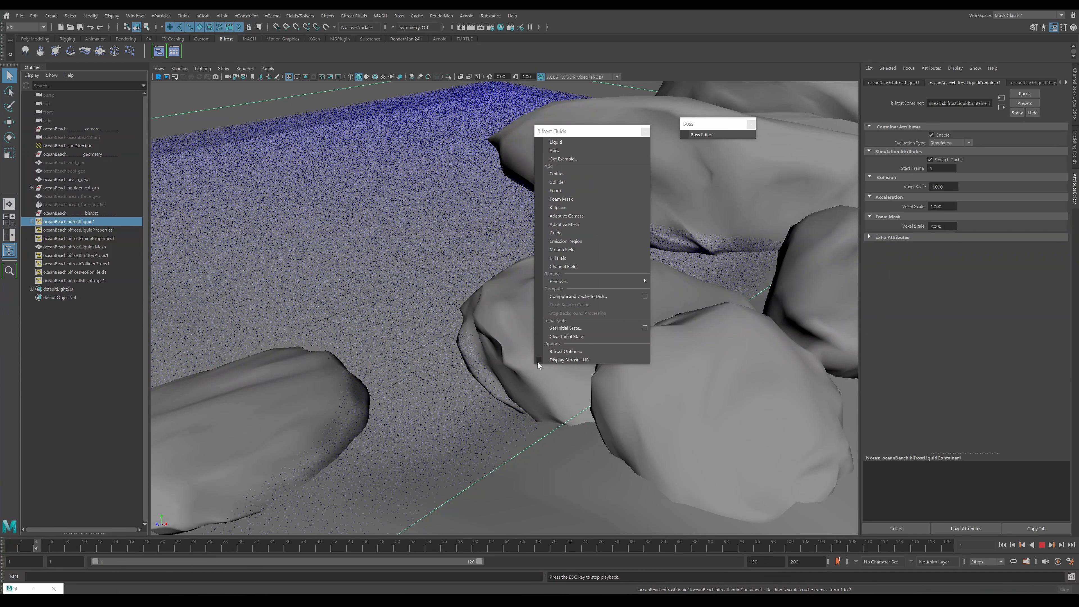
{"action": "left_click", "coordinate": [1043, 546]}
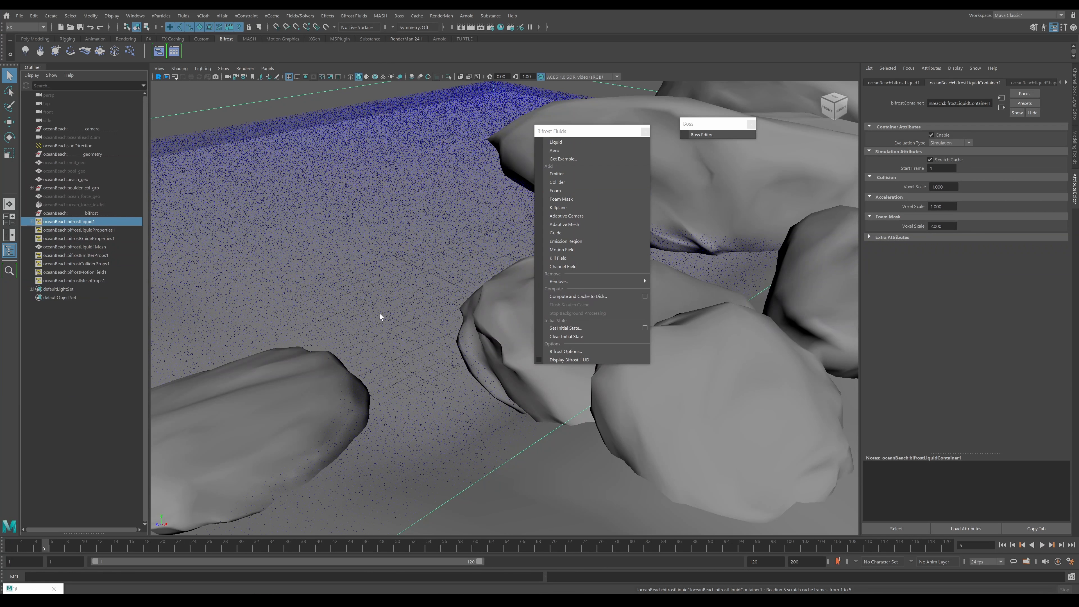
Start a new scene and discard the changes to the ocean beach scene
{"action": "left_click", "coordinate": [19, 16]}
{"action": "left_click", "coordinate": [35, 34]}
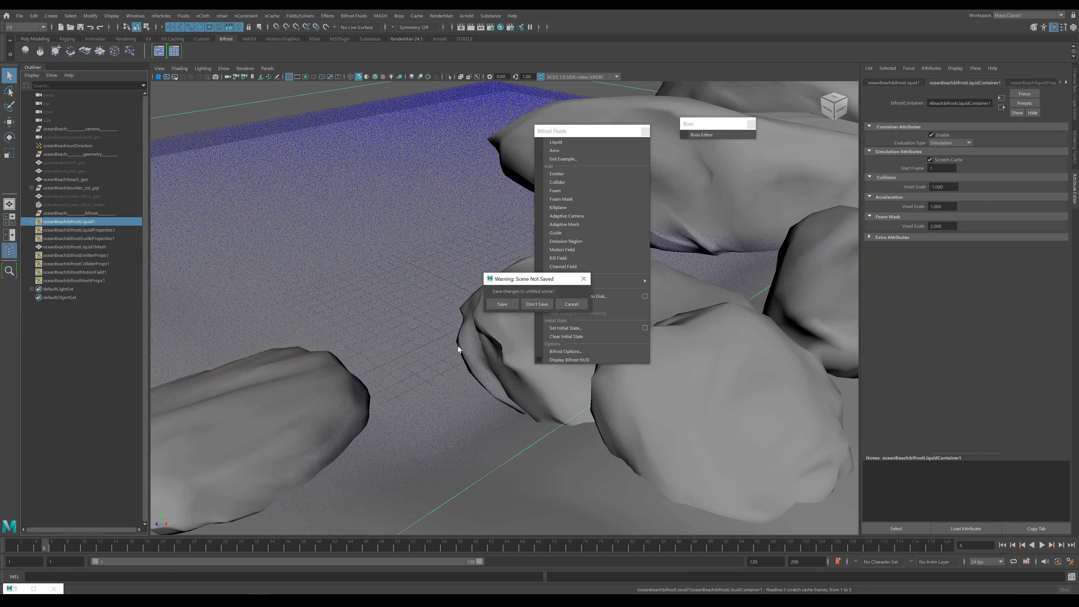
{"action": "left_click", "coordinate": [538, 305]}
Reposition the floating Boss and Bifrost Fluids command lists side by side, clear of the grid's centre
{"action": "left_click_drag", "start_coordinate": [634, 135], "coordinate": [759, 128]}
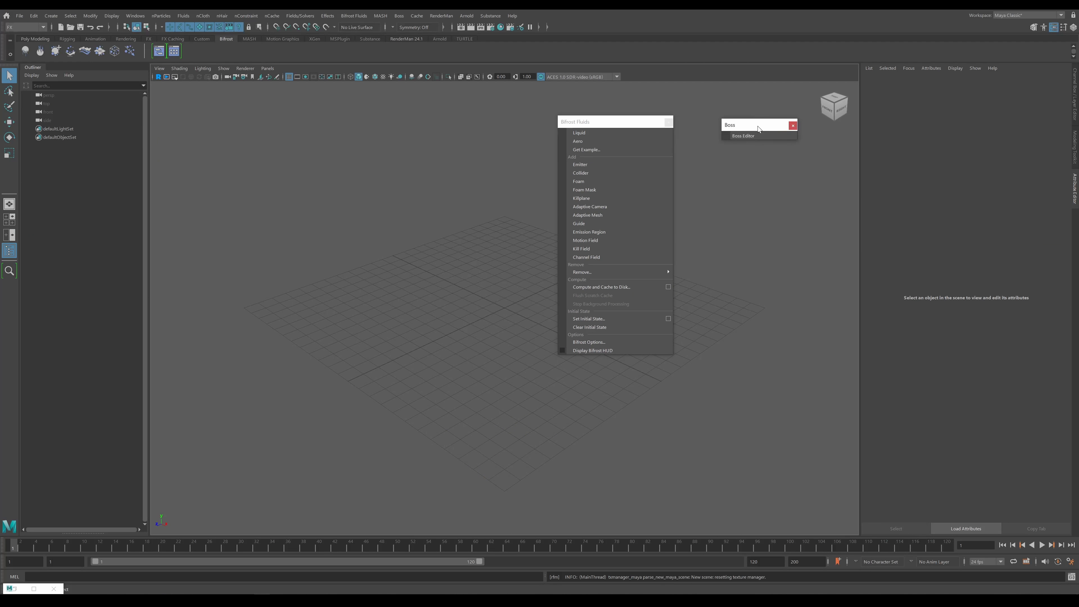
{"action": "left_click_drag", "start_coordinate": [640, 126], "coordinate": [679, 128]}
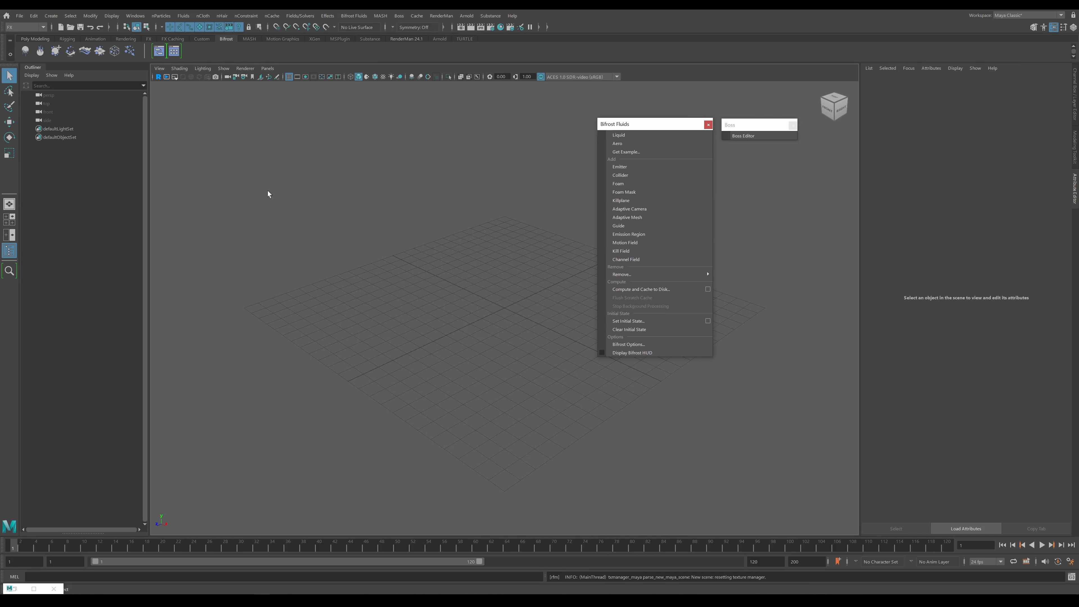
Detach the Create and Windows command lists as floating windows and line them up beside each other
{"action": "left_click", "coordinate": [51, 15]}
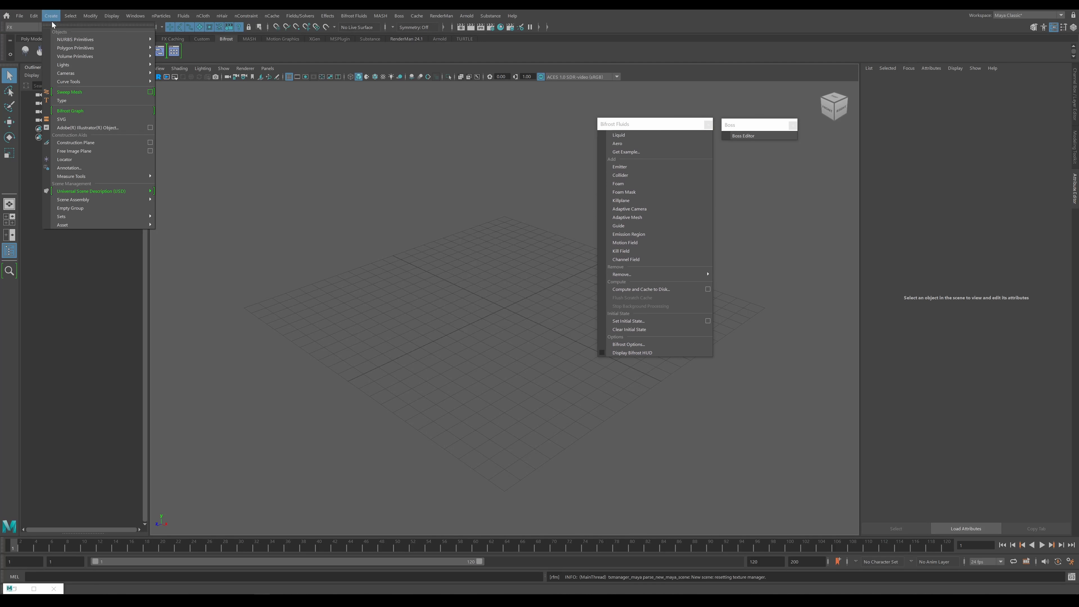
{"action": "left_click", "coordinate": [53, 25]}
{"action": "mouse_move", "coordinate": [87, 26]}
{"action": "left_click_drag", "start_coordinate": [113, 15], "coordinate": [145, 206]}
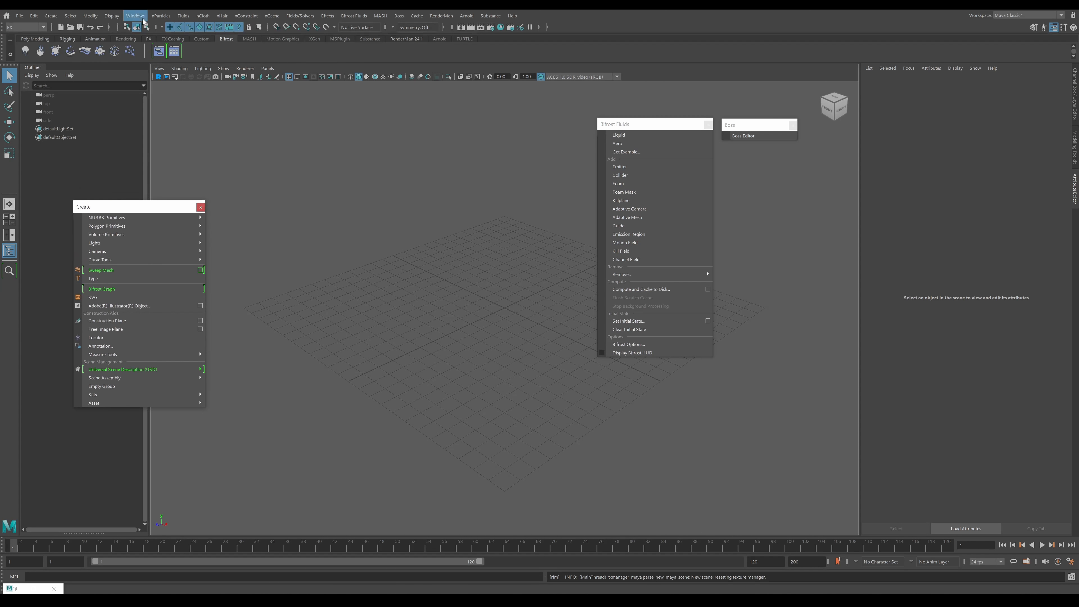
{"action": "left_click", "coordinate": [138, 17]}
{"action": "left_click", "coordinate": [140, 25]}
{"action": "left_click_drag", "start_coordinate": [183, 38], "coordinate": [249, 211]}
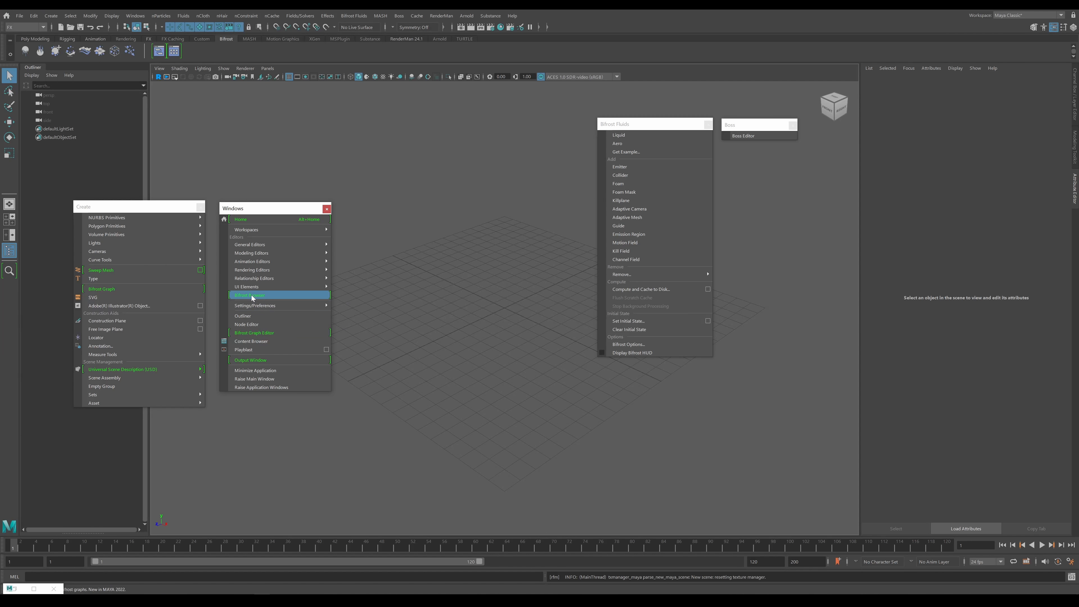
{"action": "left_click_drag", "start_coordinate": [153, 210], "coordinate": [113, 206]}
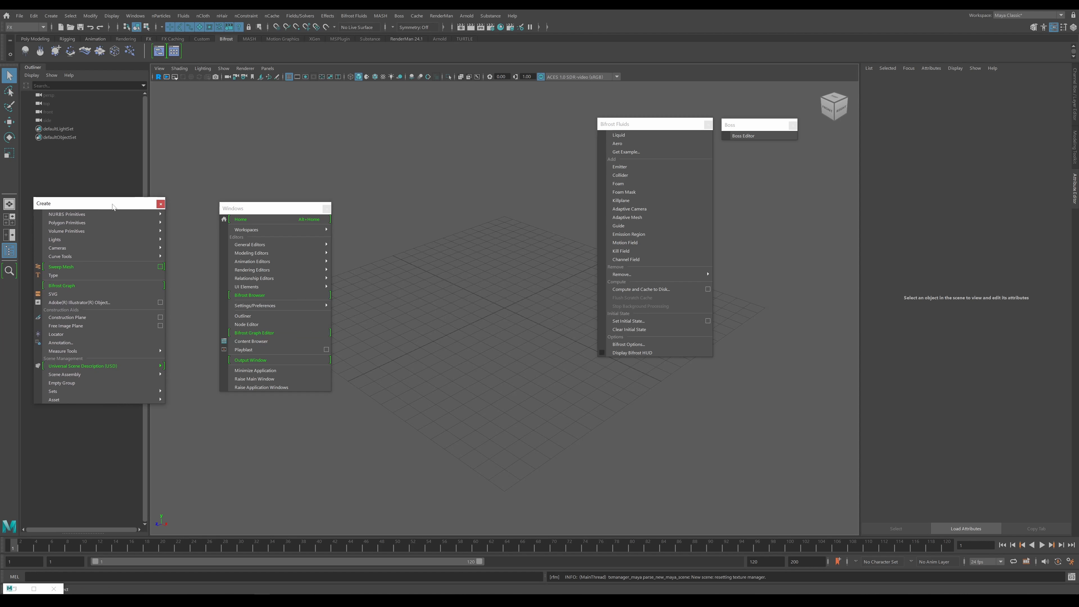
{"action": "left_click_drag", "start_coordinate": [268, 212], "coordinate": [229, 205]}
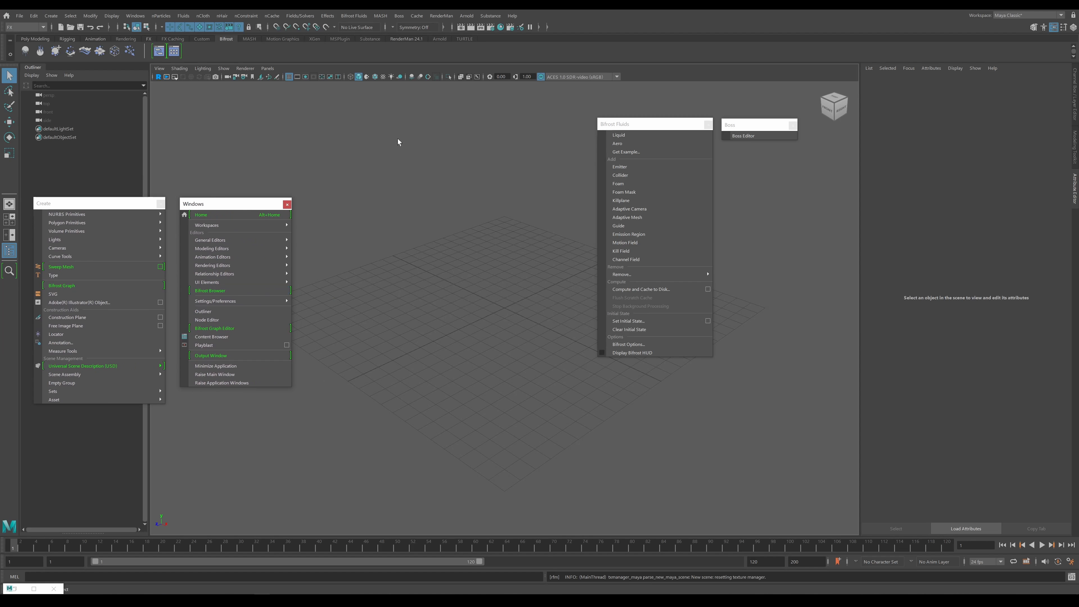
Open the Bifrost Browser and look through its example categories, from Smoke and Geometry Queries to Cloth, Sand and Snow
{"action": "left_click", "coordinate": [174, 52]}
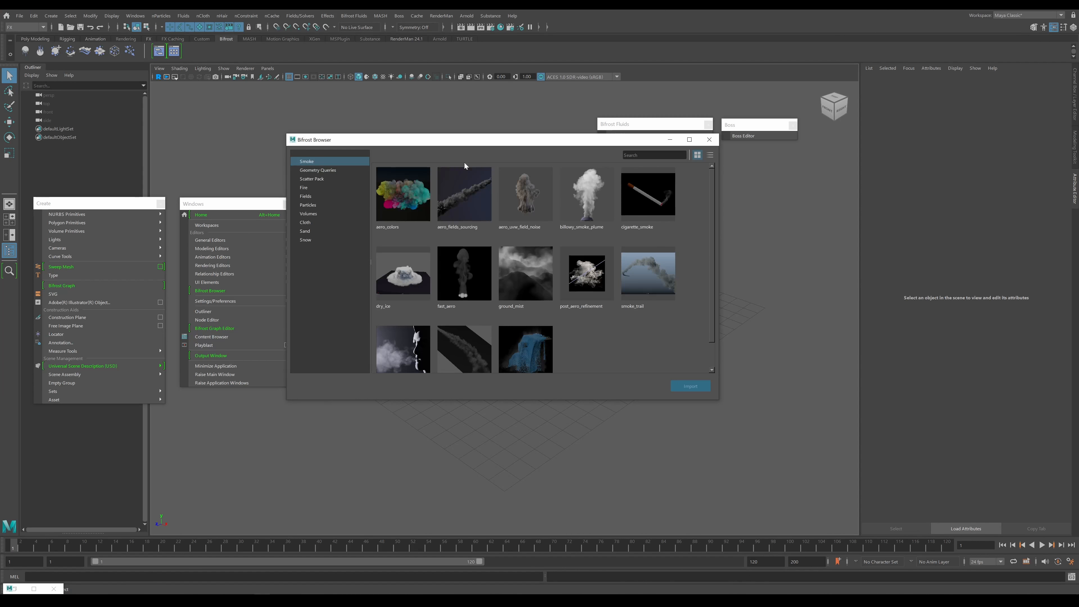
{"action": "left_click_drag", "start_coordinate": [467, 139], "coordinate": [515, 189]}
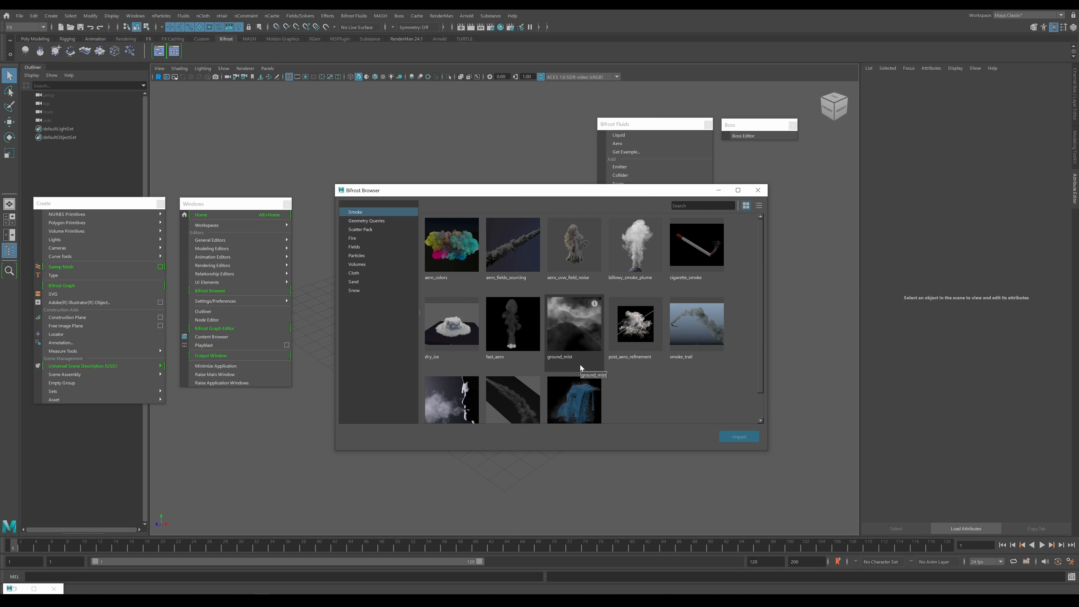
{"action": "left_click", "coordinate": [370, 222]}
{"action": "left_click", "coordinate": [360, 229]}
{"action": "left_click", "coordinate": [355, 246]}
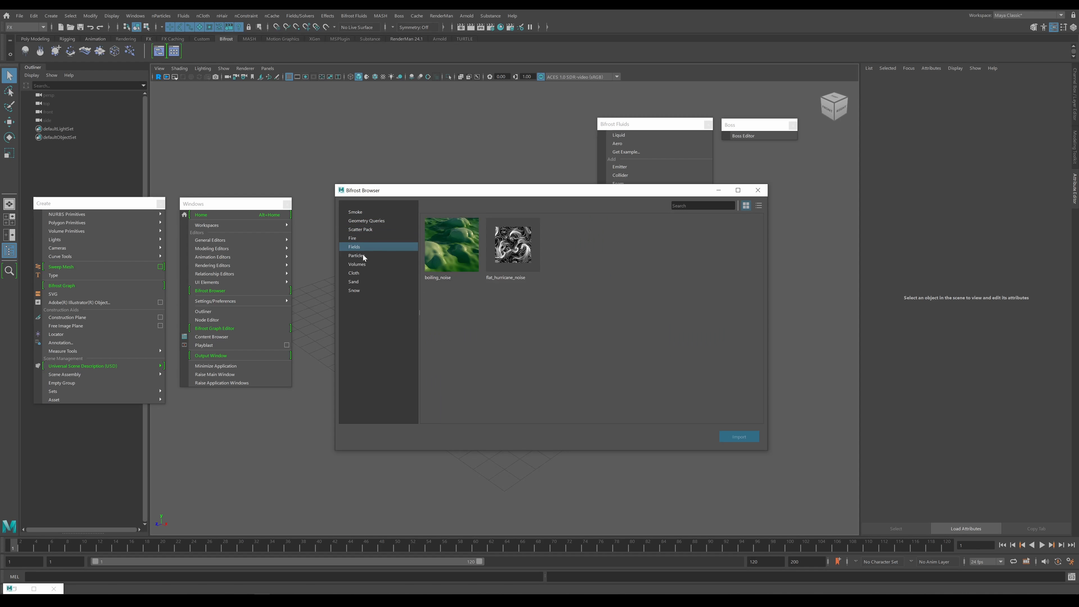
{"action": "left_click", "coordinate": [358, 264]}
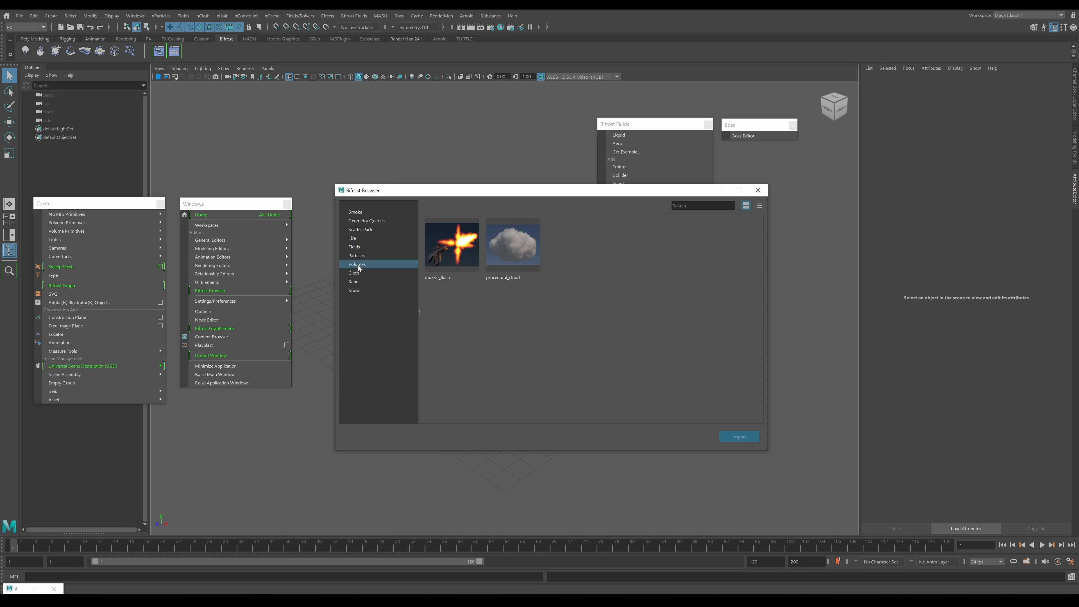
{"action": "left_click", "coordinate": [354, 274]}
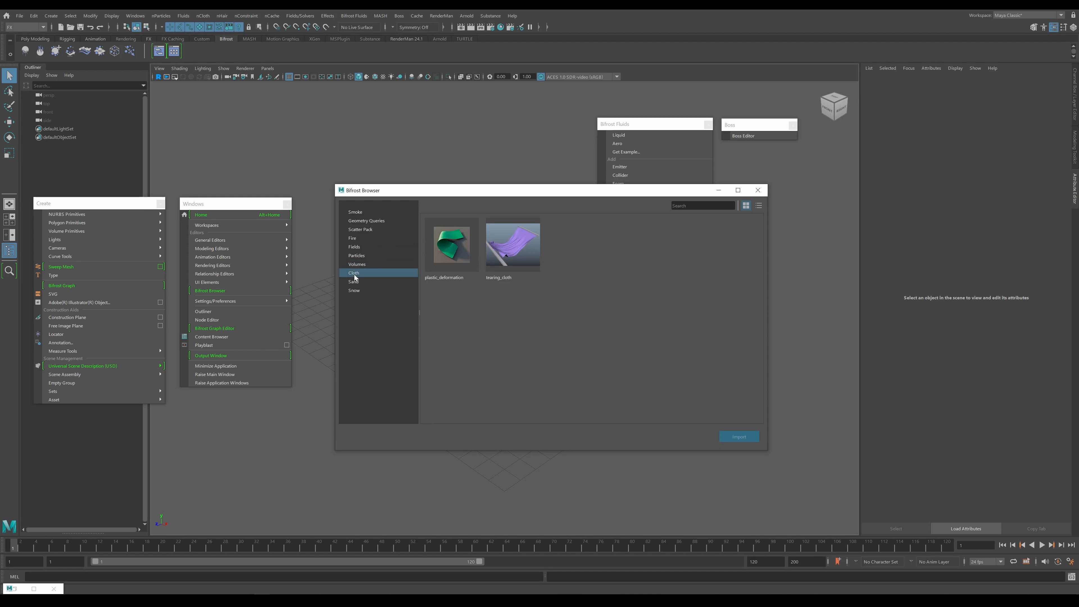
{"action": "left_click", "coordinate": [354, 283]}
{"action": "left_click", "coordinate": [354, 291]}
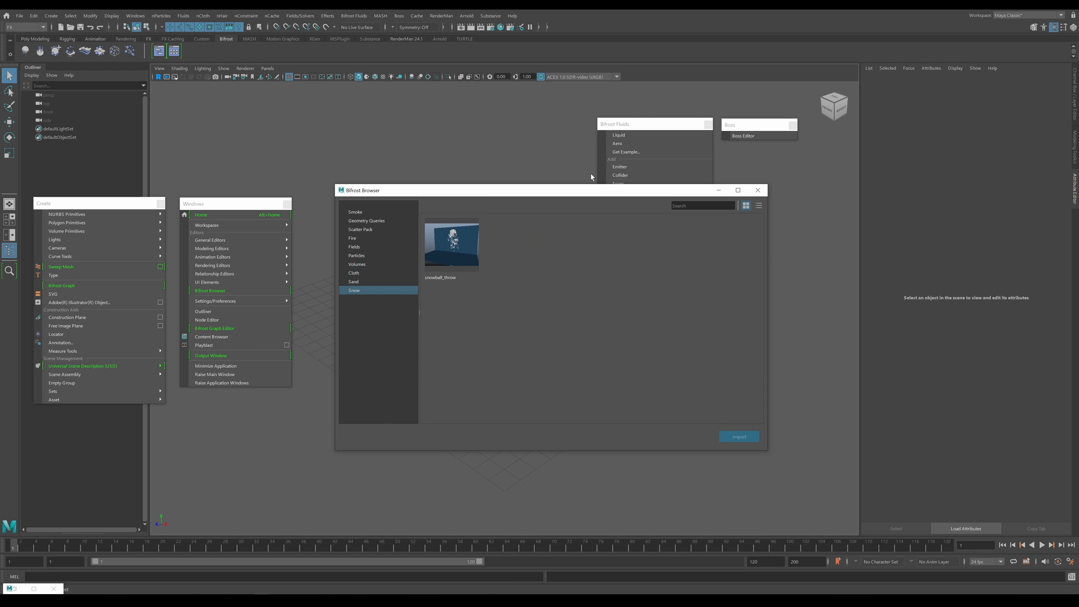
Bring up the Bifrost Fluids examples in the Content Browser and compare them side by side with the Bifrost Browser
{"action": "left_click", "coordinate": [634, 153]}
{"action": "left_click_drag", "start_coordinate": [399, 118], "coordinate": [650, 42]}
{"action": "left_click_drag", "start_coordinate": [399, 187], "coordinate": [383, 186]}
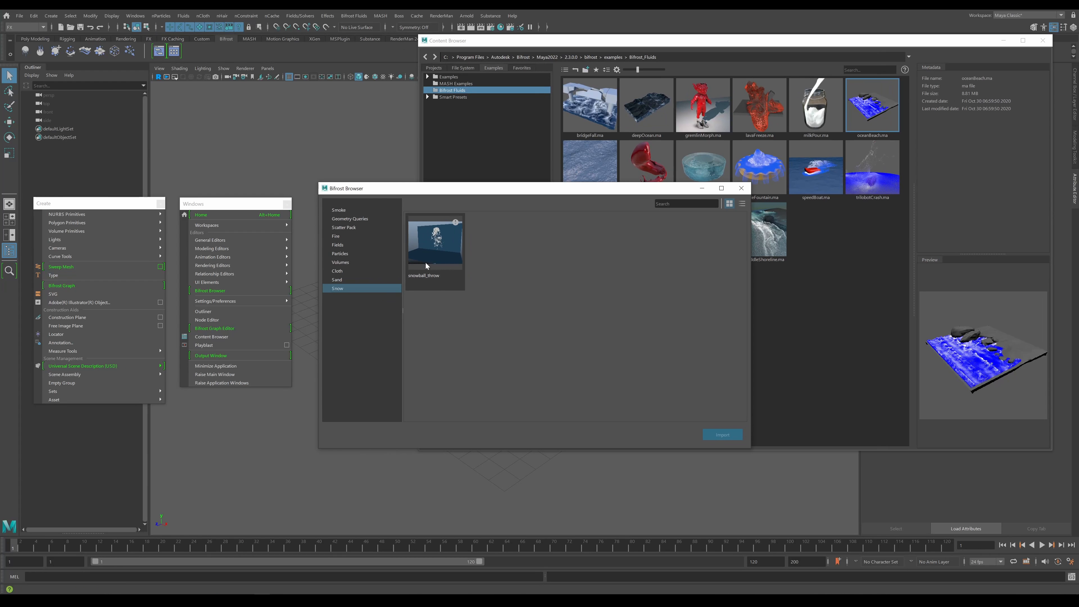
{"action": "left_click_drag", "start_coordinate": [453, 189], "coordinate": [431, 278]}
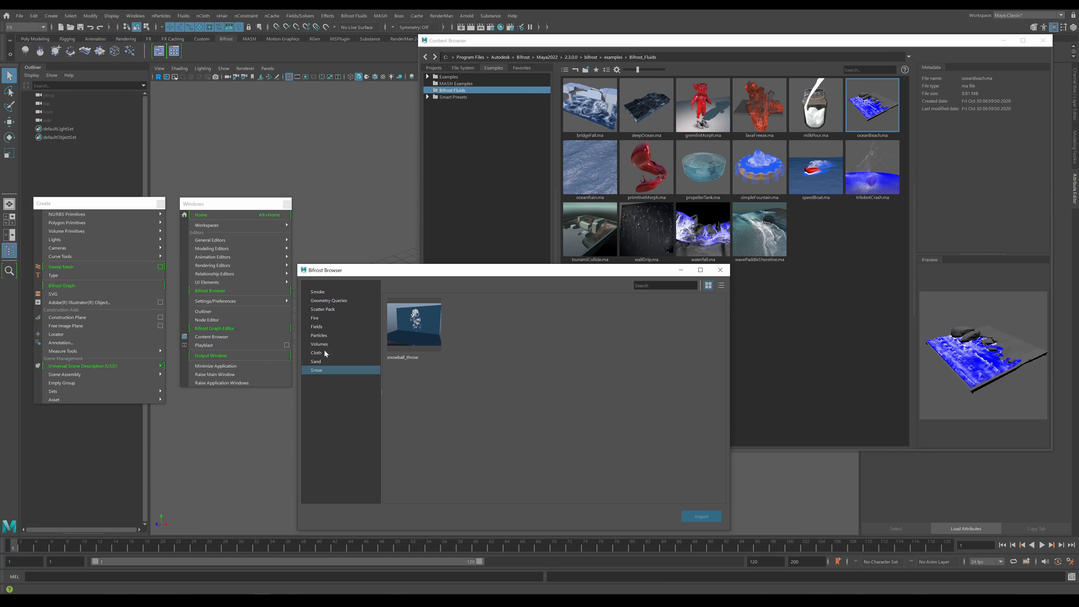
{"action": "left_click_drag", "start_coordinate": [373, 271], "coordinate": [379, 276]}
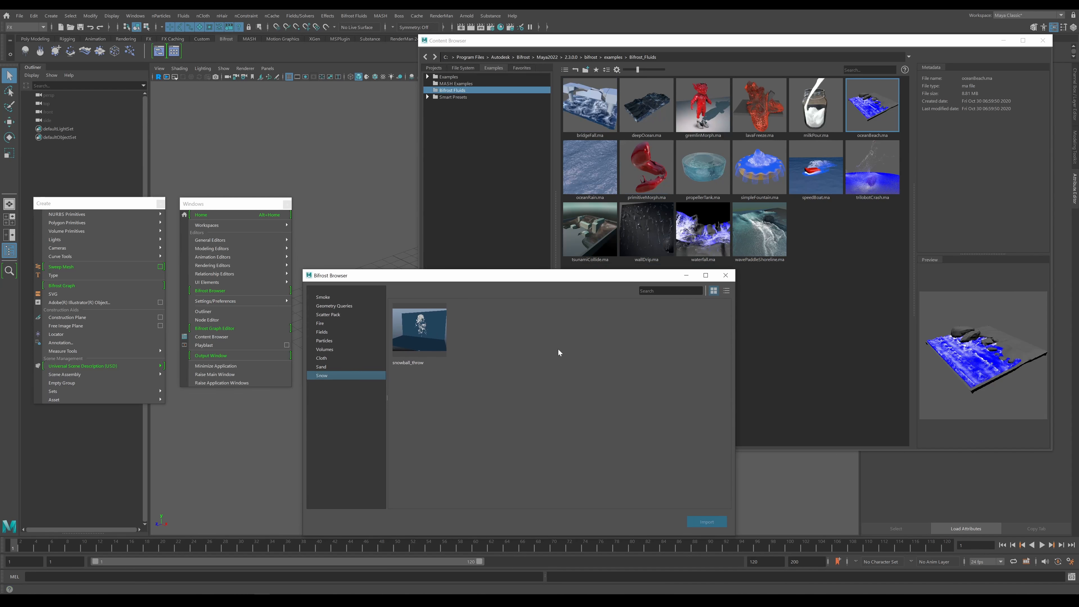
{"action": "left_click_drag", "start_coordinate": [442, 277], "coordinate": [474, 172]}
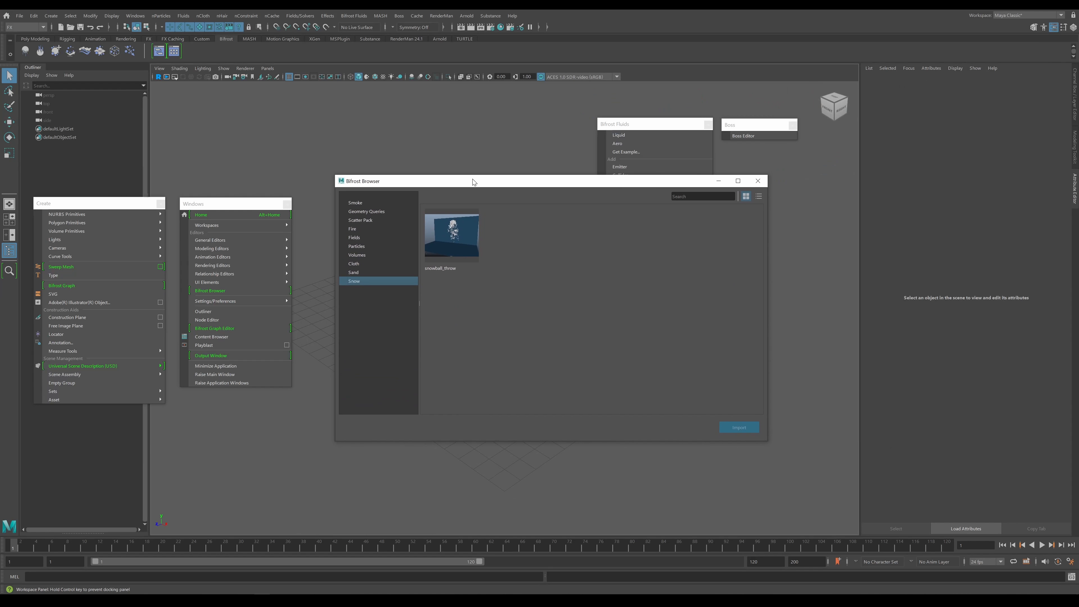
{"action": "left_click_drag", "start_coordinate": [399, 173], "coordinate": [387, 187]}
Review the Bifrost Browser's example graphs again, including the Geometry Queries, Fire, Fields, Particles, Cloth, Sand and Snow categories
{"action": "left_click", "coordinate": [348, 215]}
{"action": "left_click", "coordinate": [345, 232]}
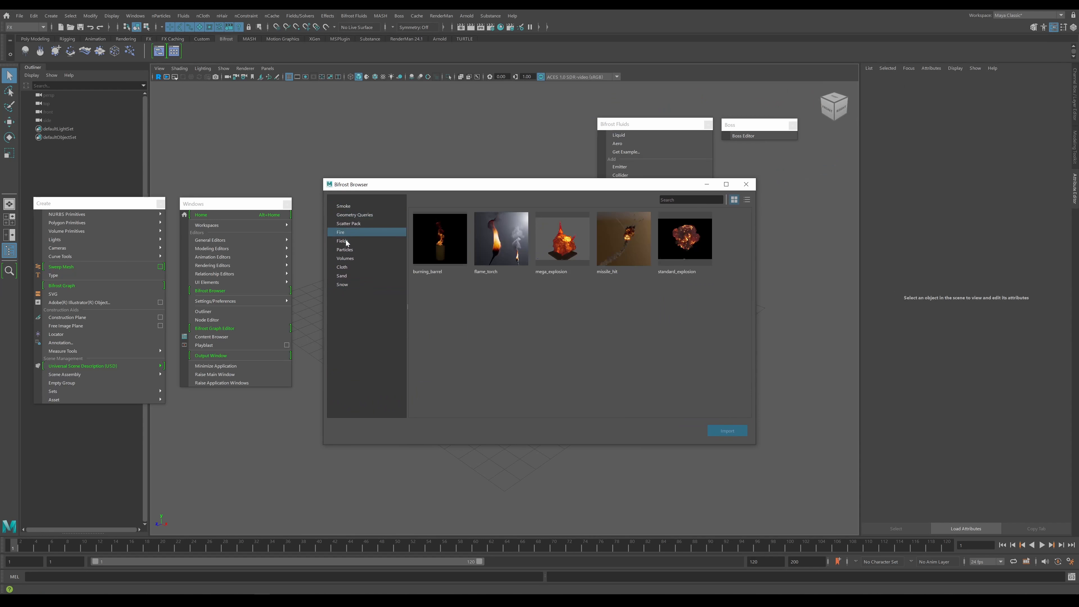
{"action": "left_click", "coordinate": [346, 240]}
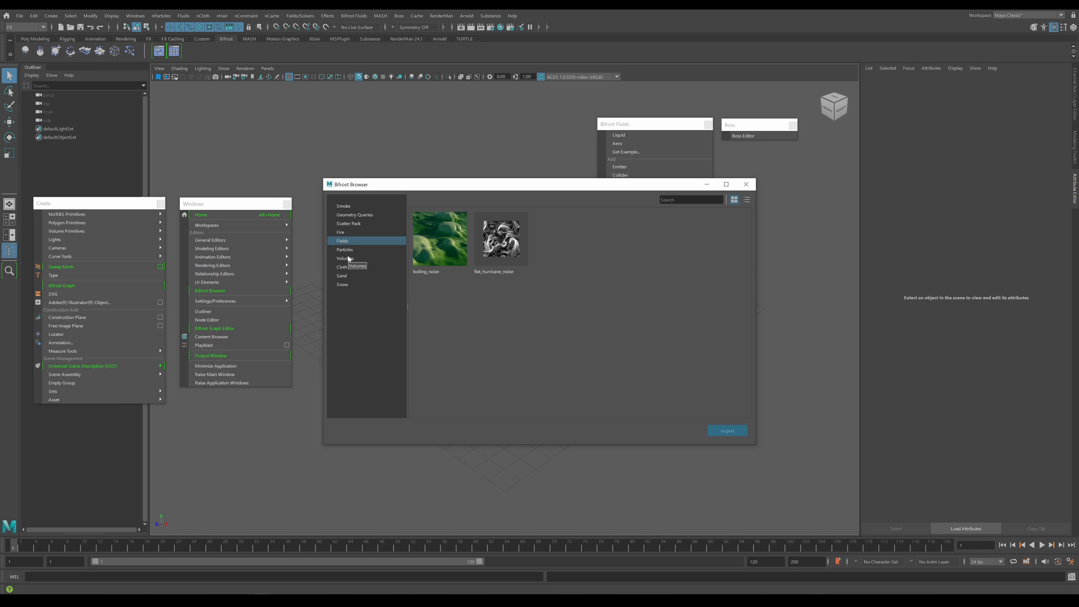
{"action": "left_click", "coordinate": [347, 267]}
{"action": "left_click", "coordinate": [348, 277]}
{"action": "left_click", "coordinate": [348, 285]}
{"action": "left_click", "coordinate": [347, 267]}
{"action": "left_click", "coordinate": [347, 249]}
{"action": "left_click", "coordinate": [347, 241]}
{"action": "left_click", "coordinate": [348, 233]}
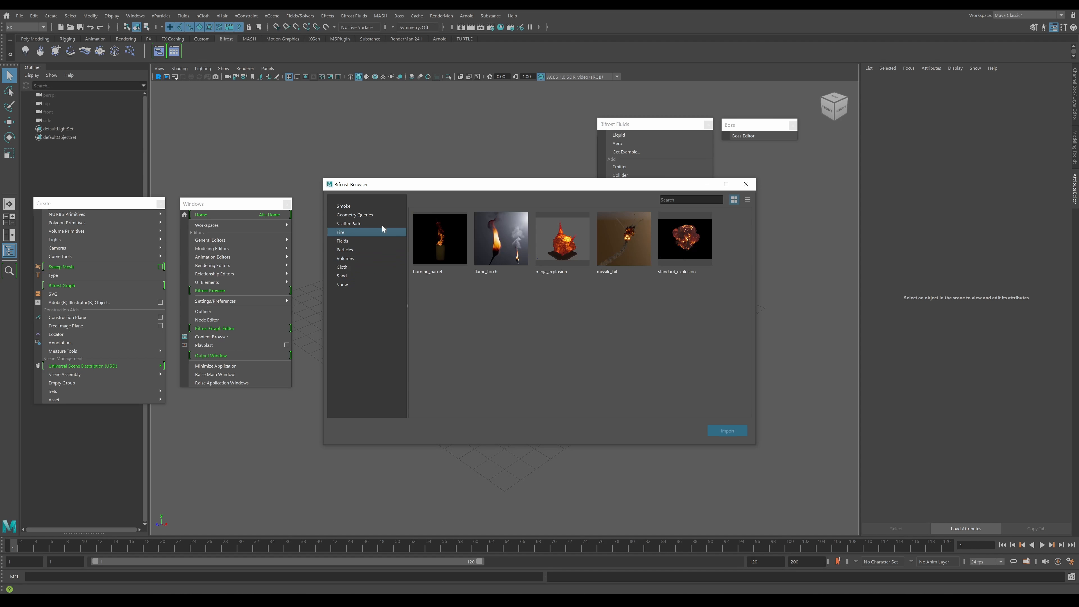
Select scatter_orientations_example in the Scatter Pack category of the Bifrost Browser
{"action": "left_click", "coordinate": [354, 222]}
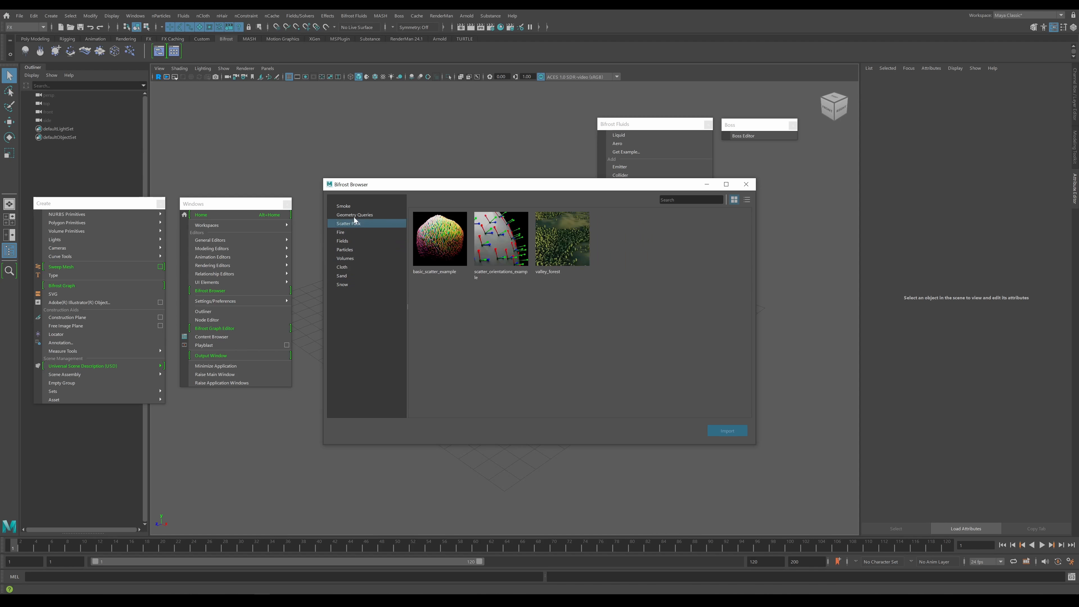
{"action": "left_click", "coordinate": [501, 243]}
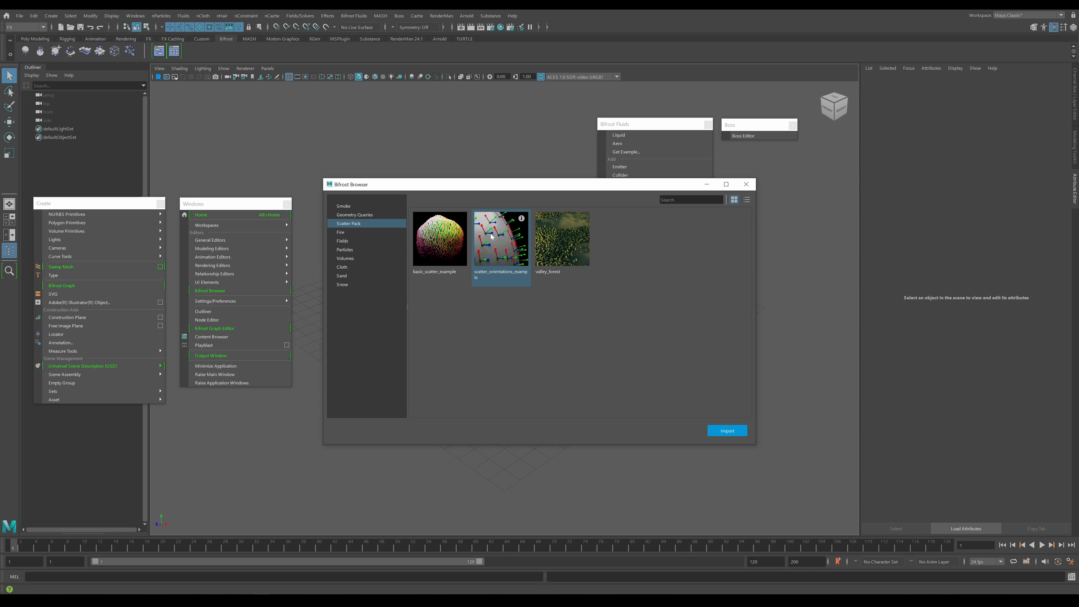
Import scatter_orientations_example and look over its nodes and notes in the Bifrost Graph Editor
{"action": "left_click", "coordinate": [732, 432]}
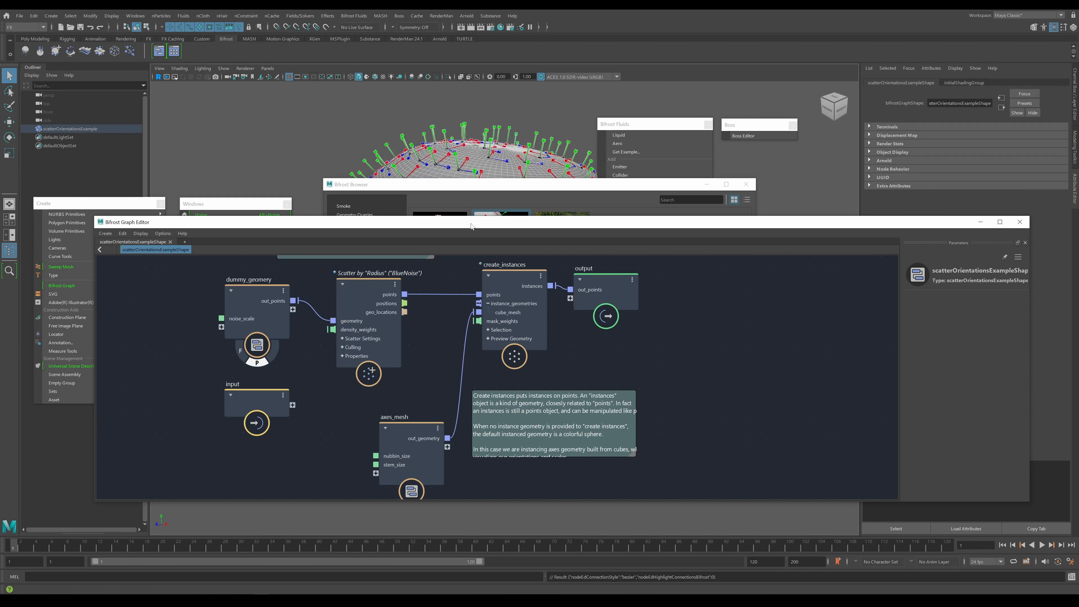
{"action": "scroll", "coordinate": [415, 401], "scroll_direction": "down", "scroll_amount": 5}
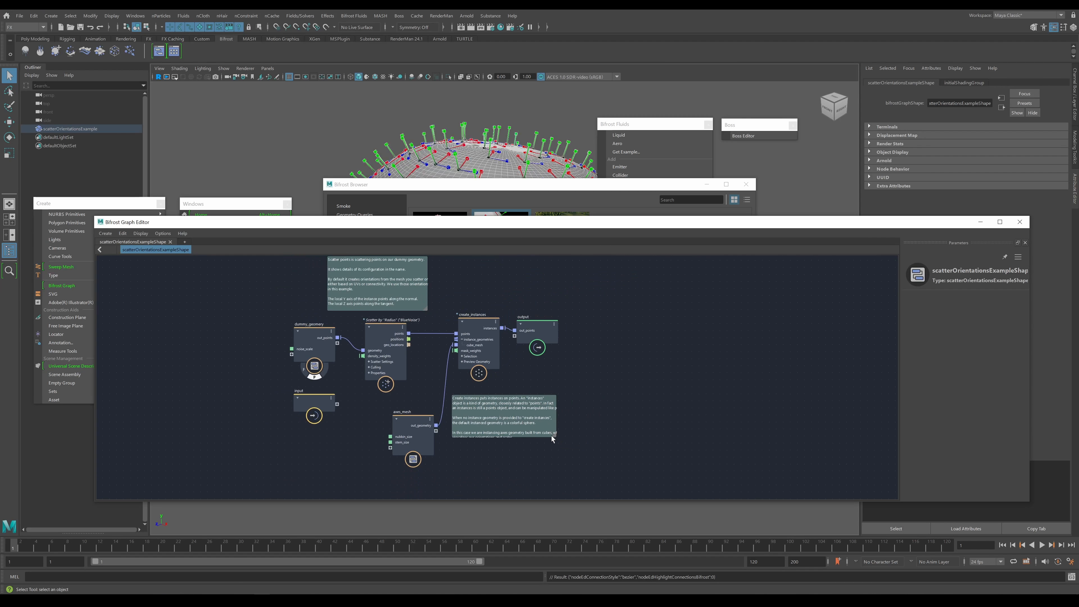
{"action": "left_click_drag", "start_coordinate": [553, 437], "coordinate": [567, 459]}
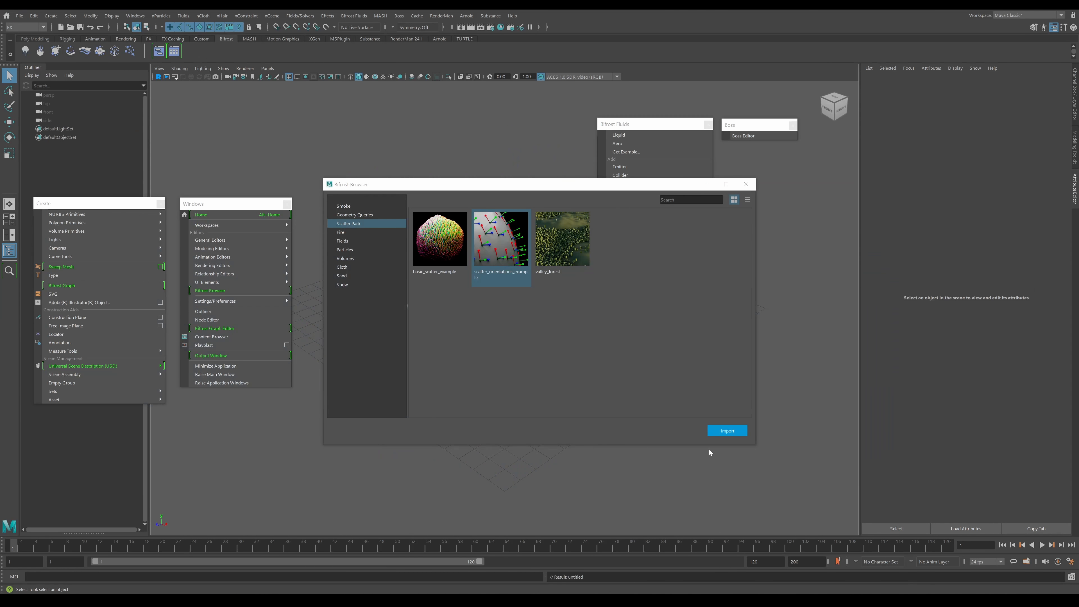
Minimize the Bifrost Browser and open the Bifrost Graph Editor with no graph loaded
{"action": "left_click_drag", "start_coordinate": [392, 189], "coordinate": [493, 260]}
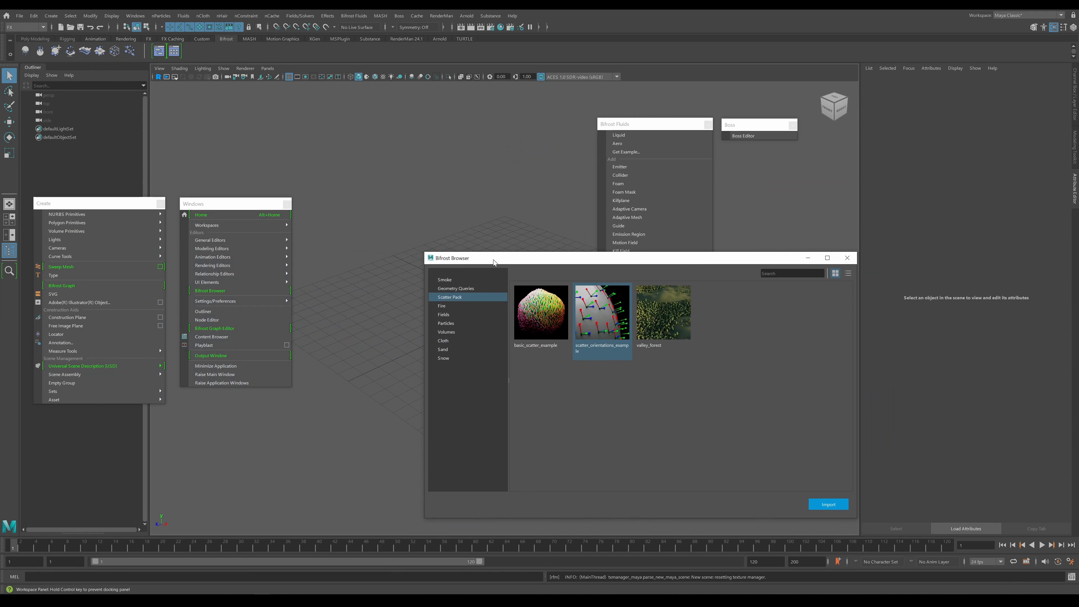
{"action": "left_click", "coordinate": [808, 257]}
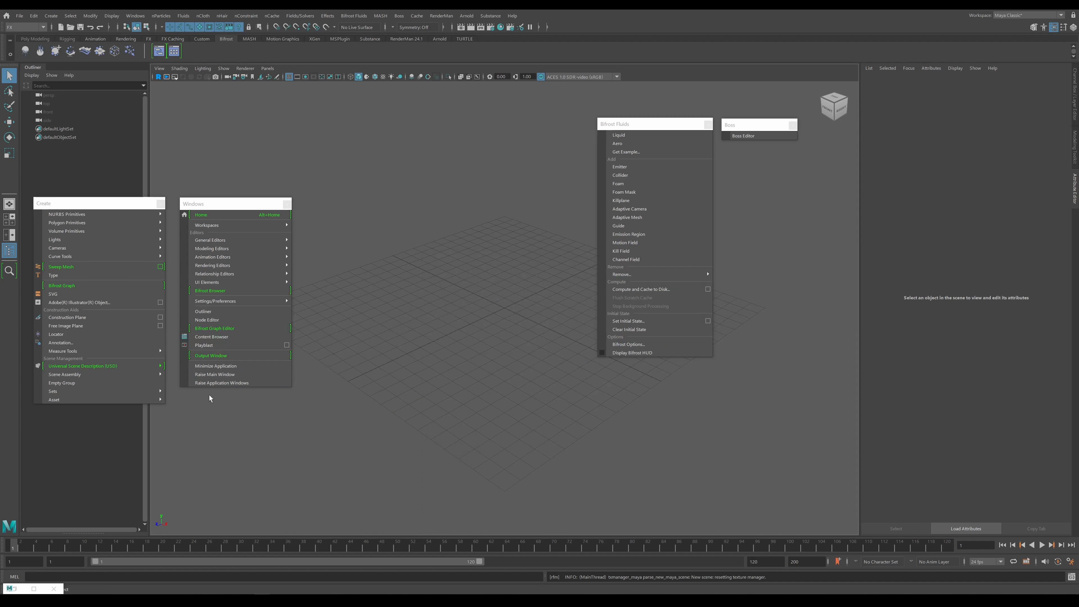
{"action": "left_click_drag", "start_coordinate": [211, 205], "coordinate": [219, 206]}
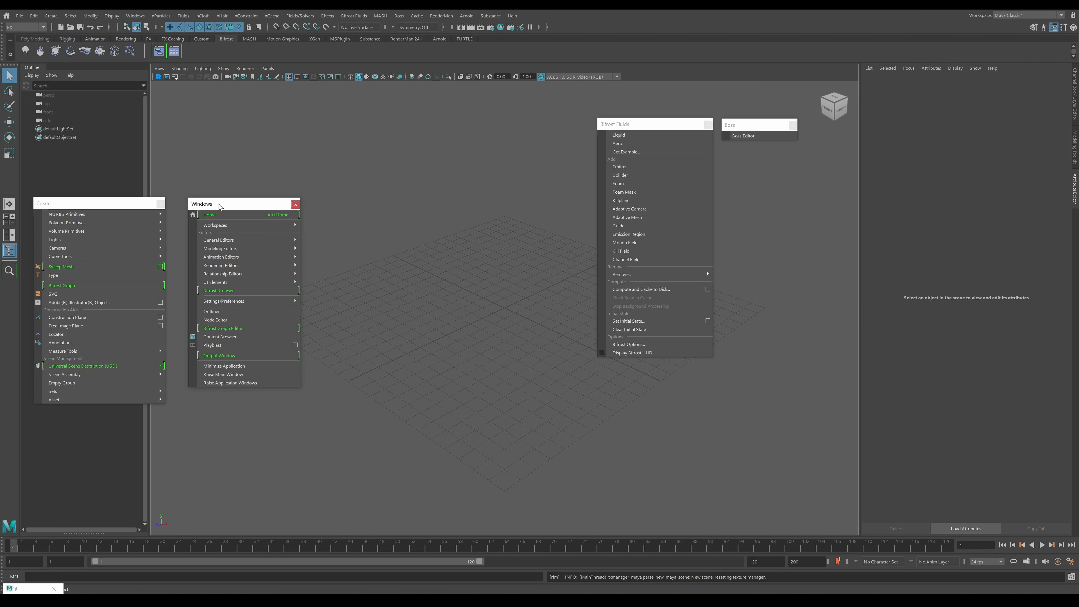
{"action": "left_click", "coordinate": [231, 330]}
{"action": "left_click_drag", "start_coordinate": [446, 218], "coordinate": [485, 248]}
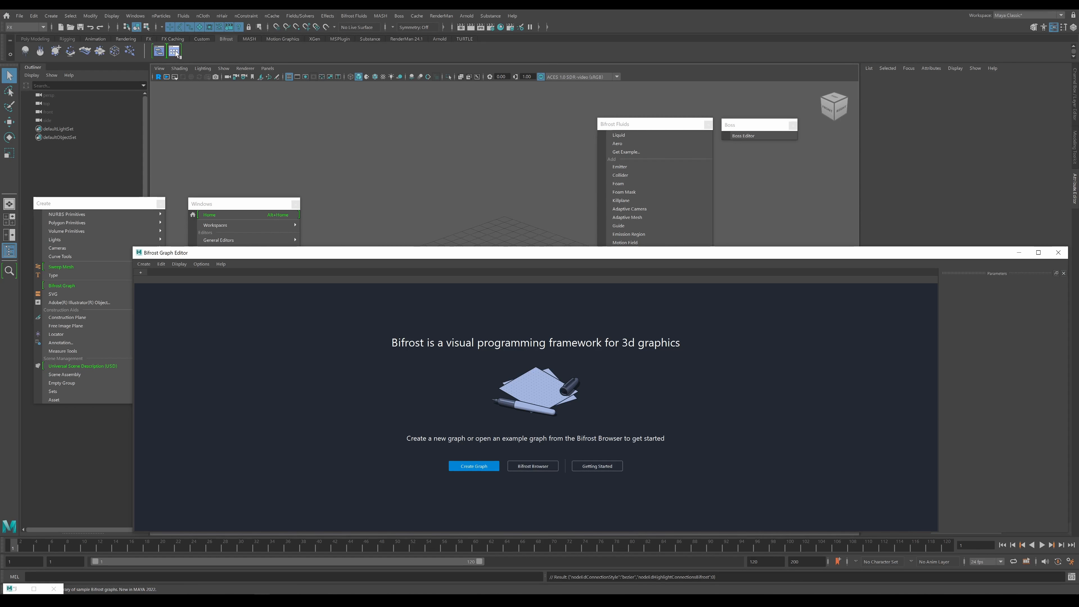
{"action": "left_click_drag", "start_coordinate": [458, 254], "coordinate": [415, 248]}
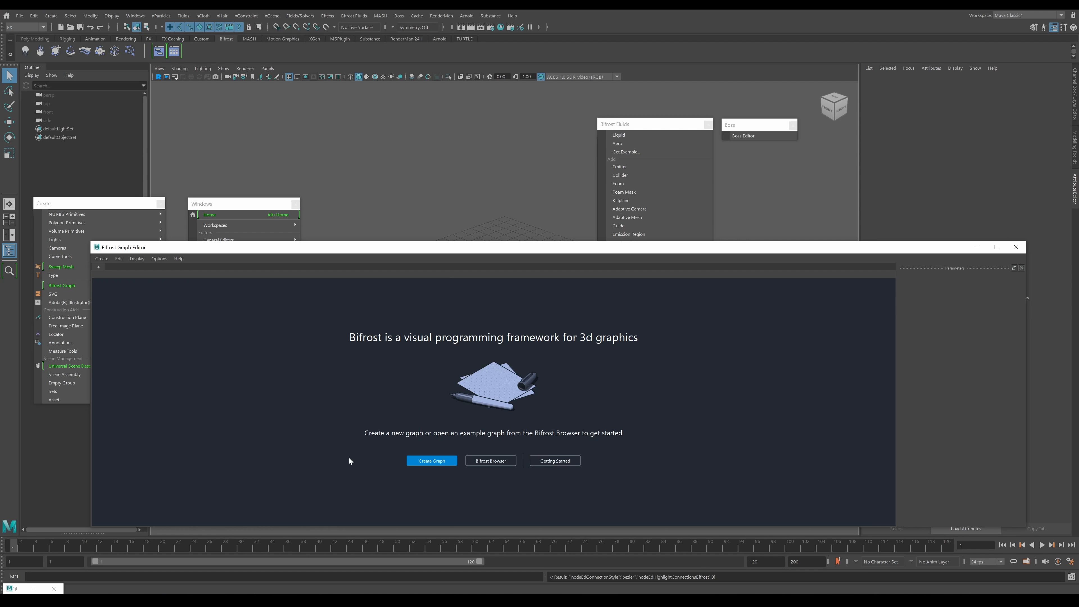
Create a new graph from the Bifrost Graph Editor's start page, close the editor and delete that graph from the scene
{"action": "left_click", "coordinate": [436, 463]}
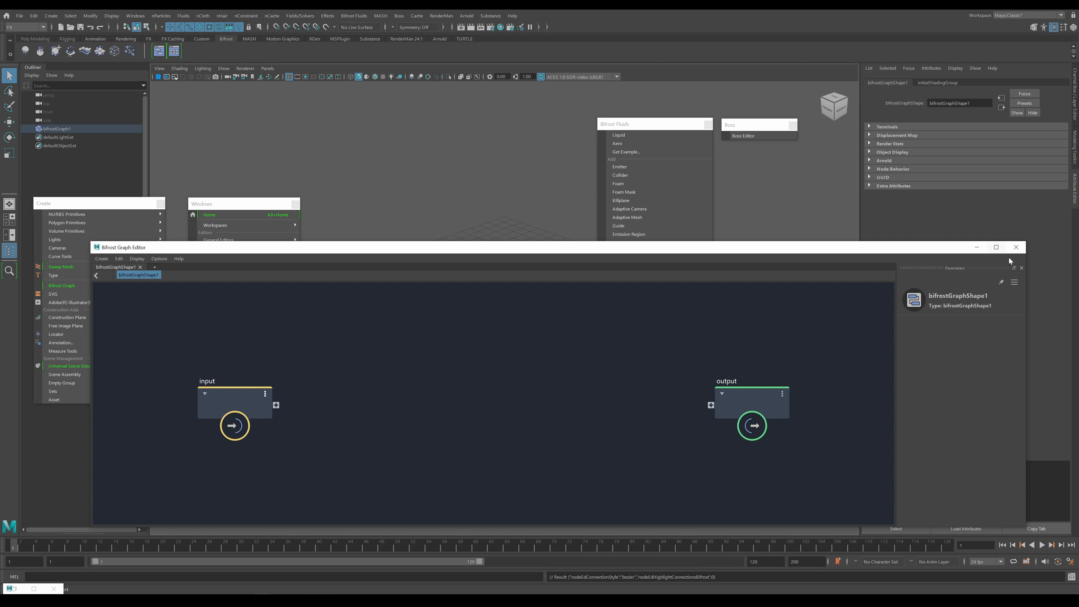
{"action": "left_click", "coordinate": [1016, 247]}
{"action": "left_click", "coordinate": [58, 131]}
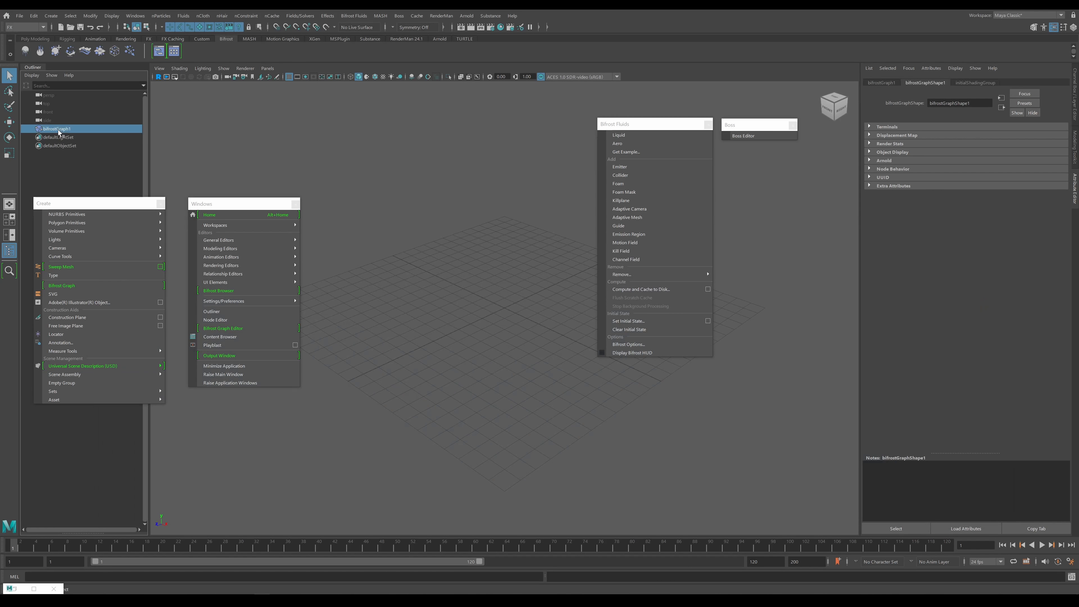
{"action": "key", "text": "Delete"}
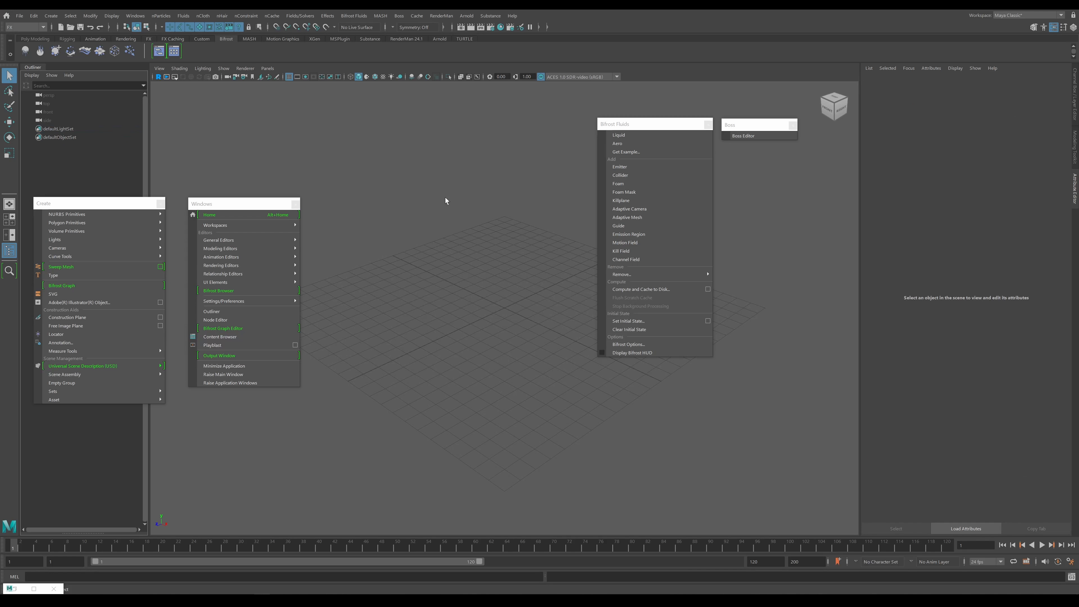
Add a Bifrost Graph object directly to the scene, shift its input node, delete the graph and close the editor
{"action": "left_click", "coordinate": [83, 207]}
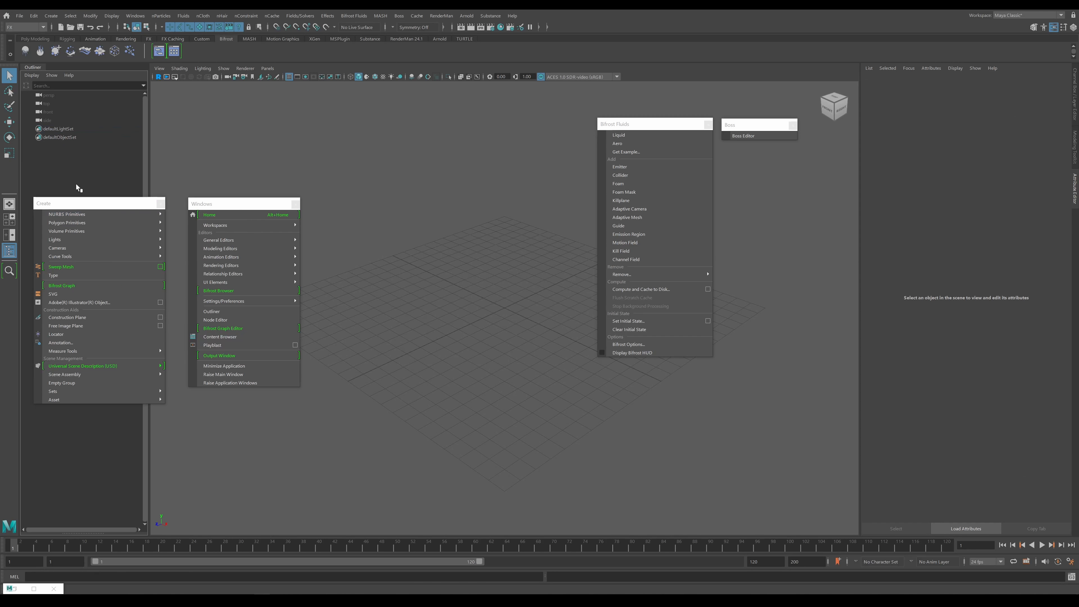
{"action": "left_click", "coordinate": [75, 286]}
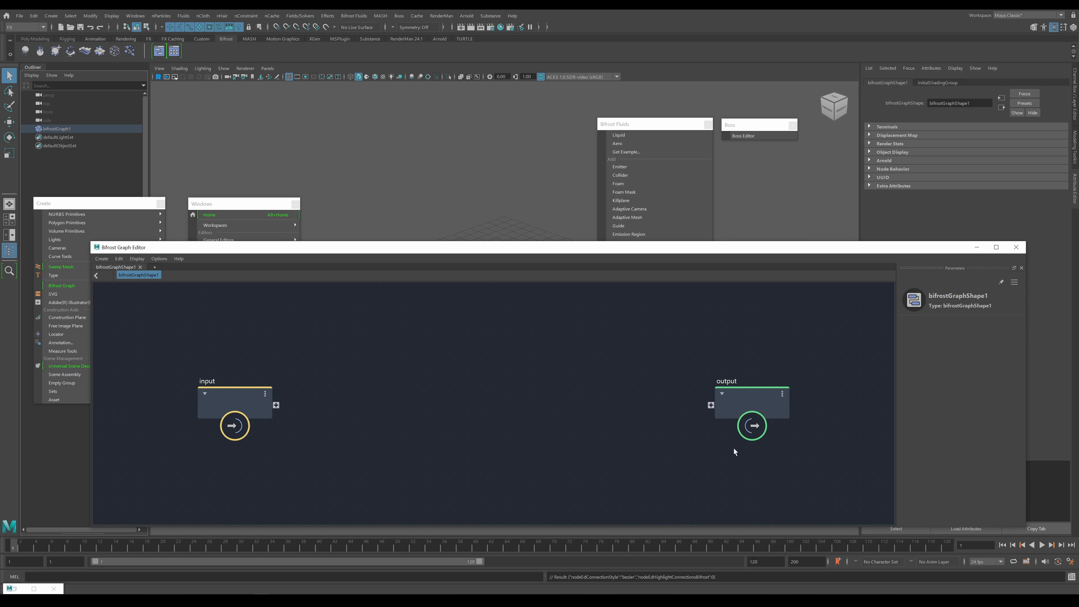
{"action": "left_click_drag", "start_coordinate": [228, 403], "coordinate": [213, 374]}
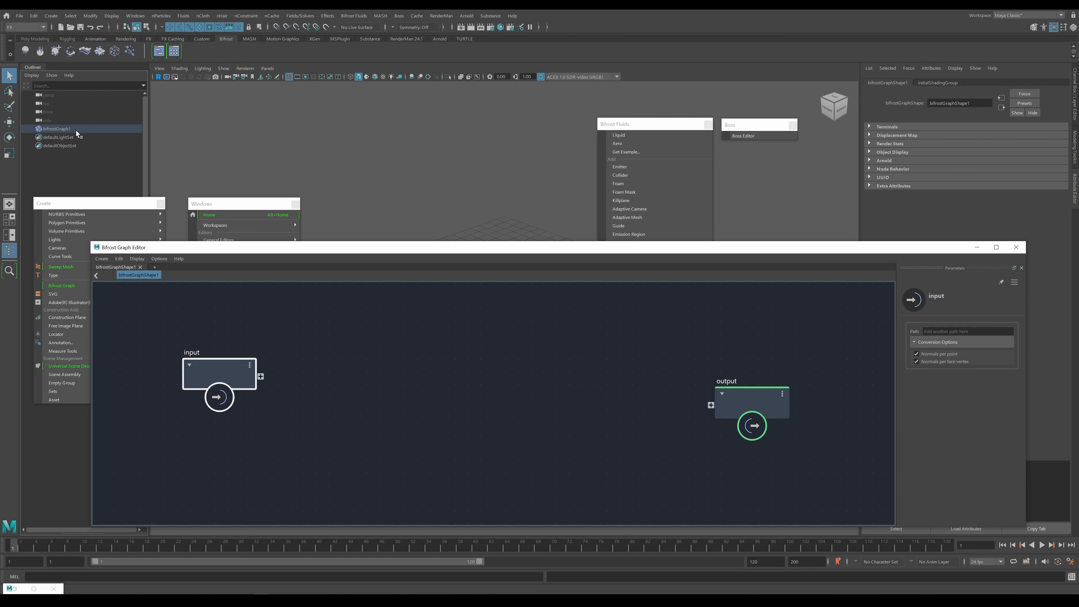
{"action": "left_click_drag", "start_coordinate": [47, 133], "coordinate": [79, 137]}
{"action": "key", "text": "Delete"}
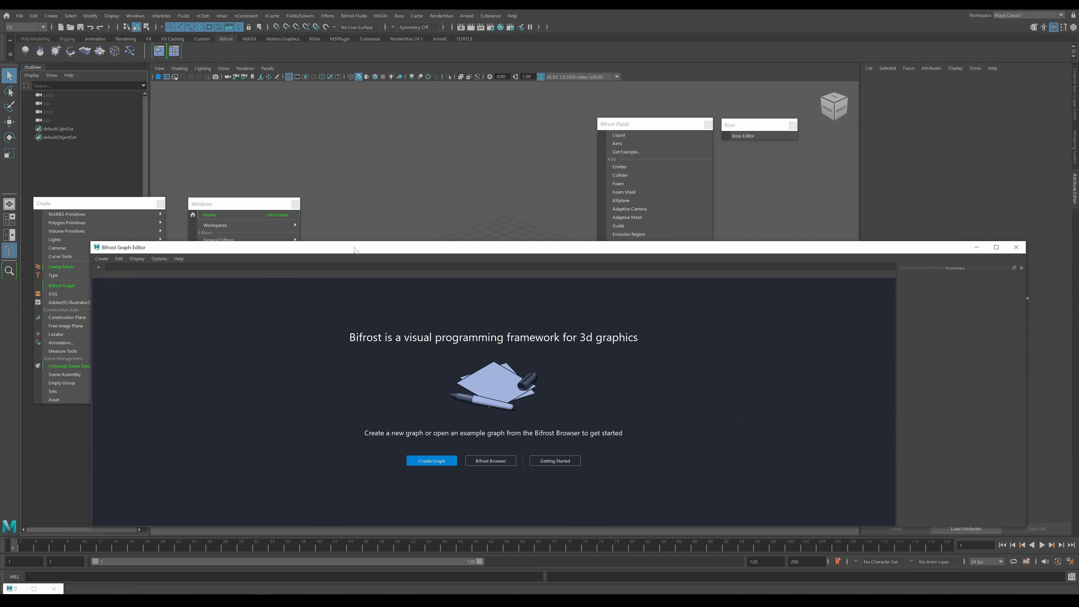
{"action": "left_click_drag", "start_coordinate": [355, 250], "coordinate": [362, 241]}
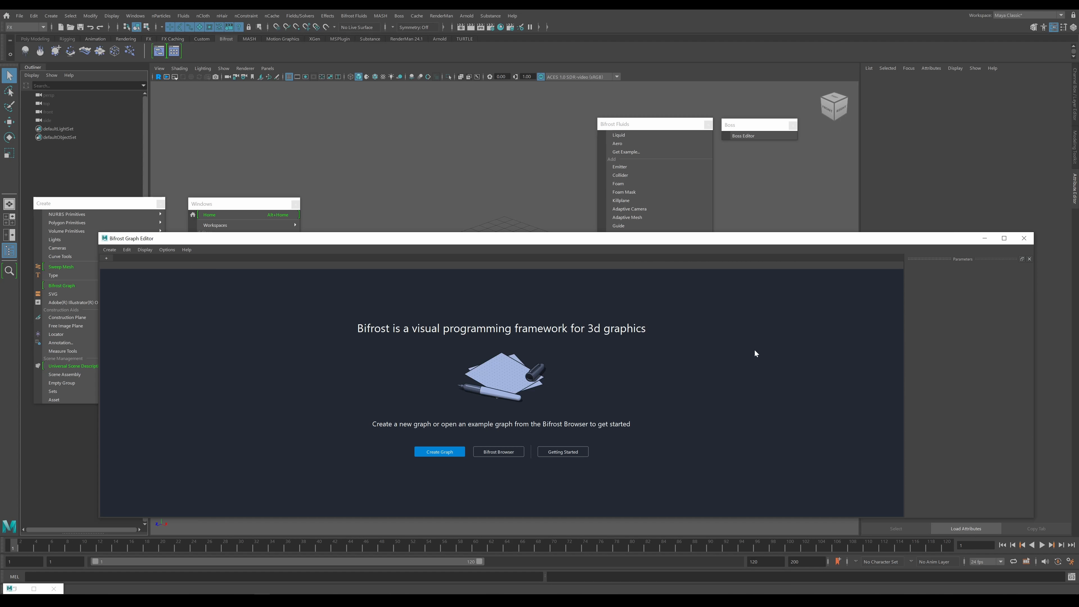
{"action": "left_click_drag", "start_coordinate": [963, 238], "coordinate": [975, 243]}
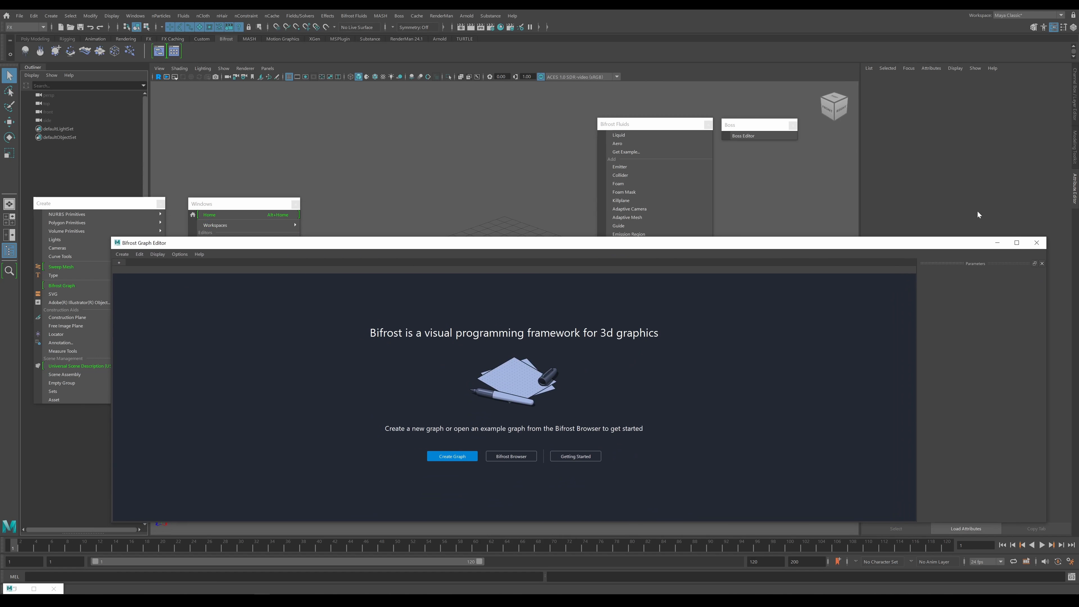
{"action": "left_click", "coordinate": [1037, 243]}
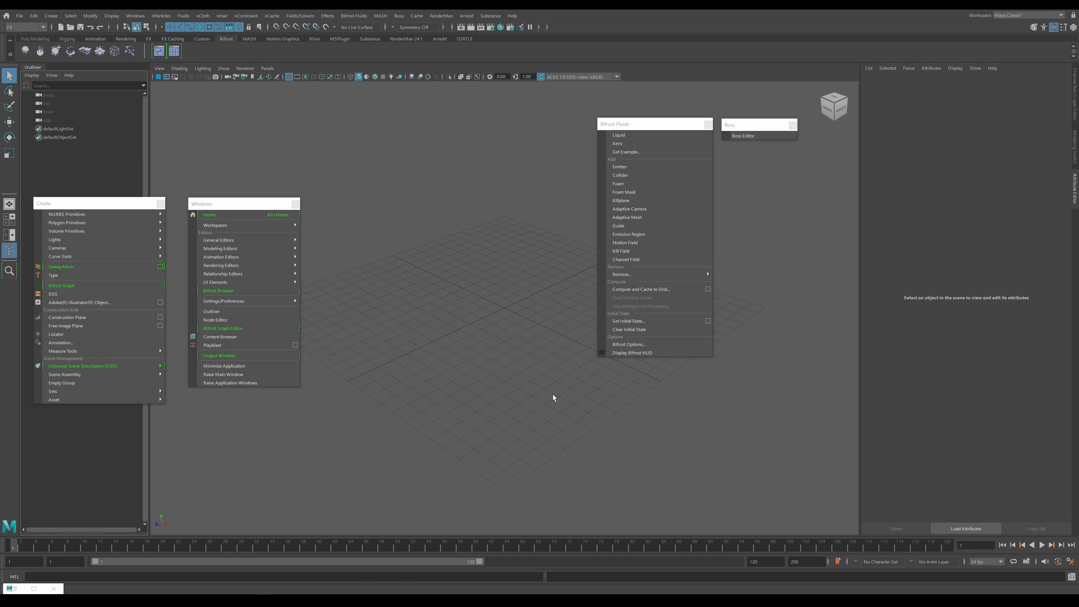
Reopen the Bifrost Browser and import scatter_orientations_example from the Scatter Pack category
{"action": "left_click_drag", "start_coordinate": [93, 203], "coordinate": [98, 198]}
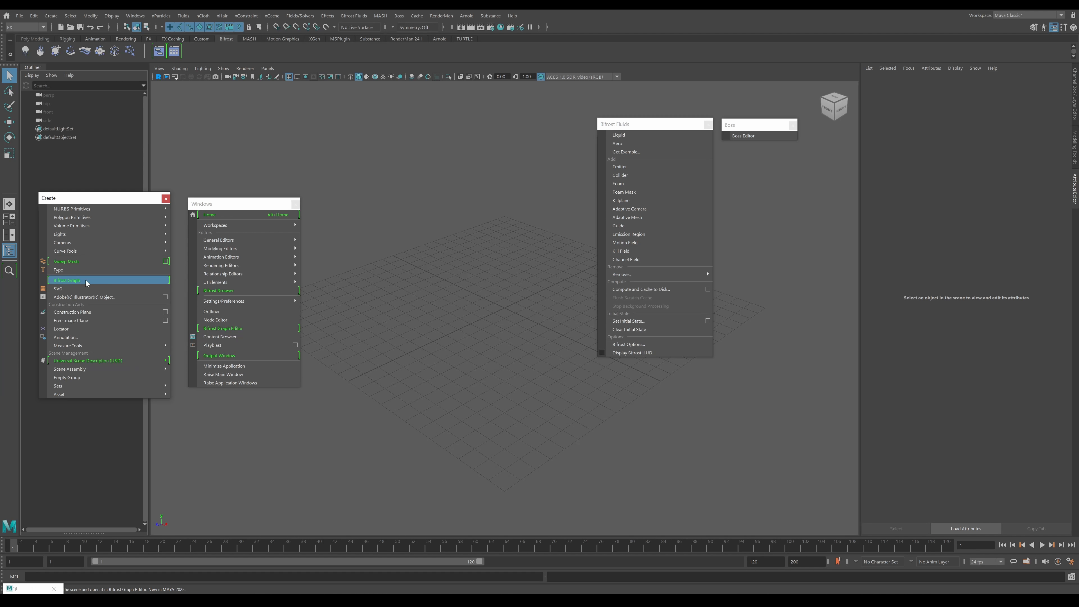
{"action": "left_click_drag", "start_coordinate": [231, 204], "coordinate": [227, 199]}
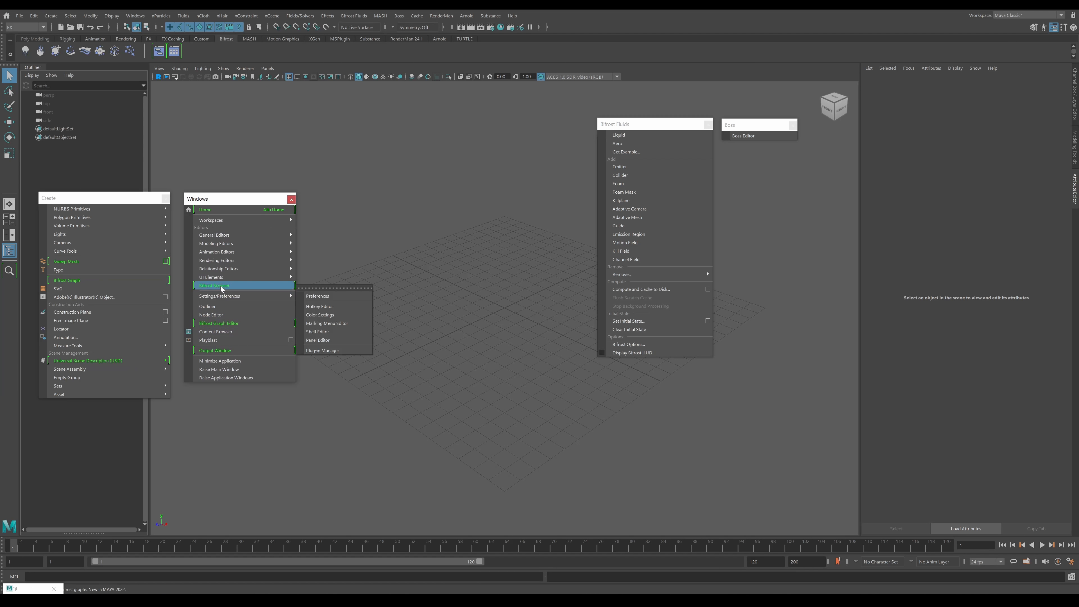
{"action": "left_click", "coordinate": [218, 286]}
{"action": "left_click_drag", "start_coordinate": [621, 260], "coordinate": [539, 189]}
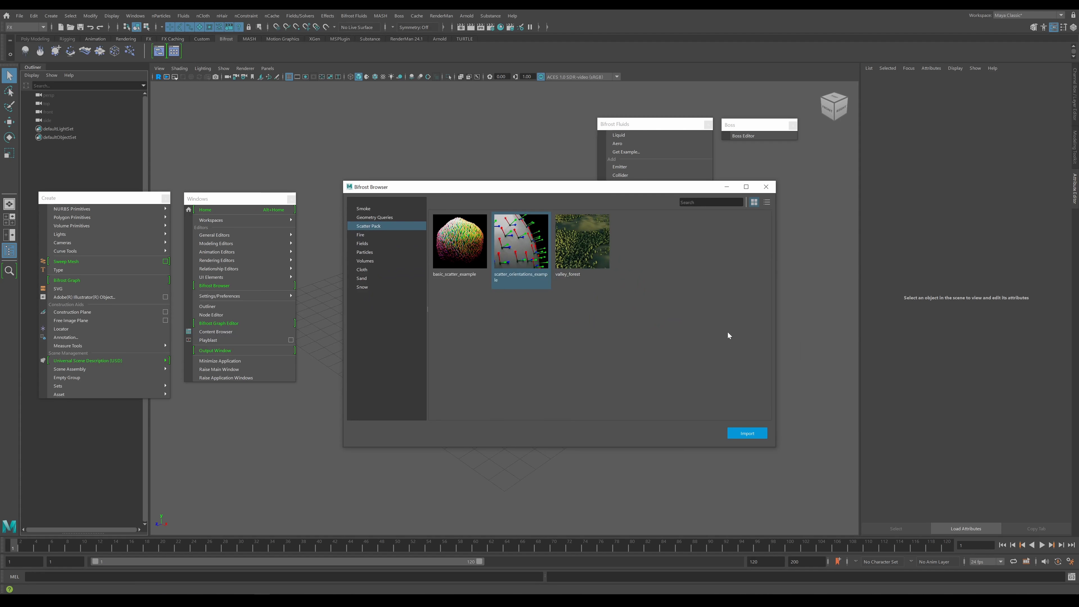
{"action": "left_click", "coordinate": [750, 432]}
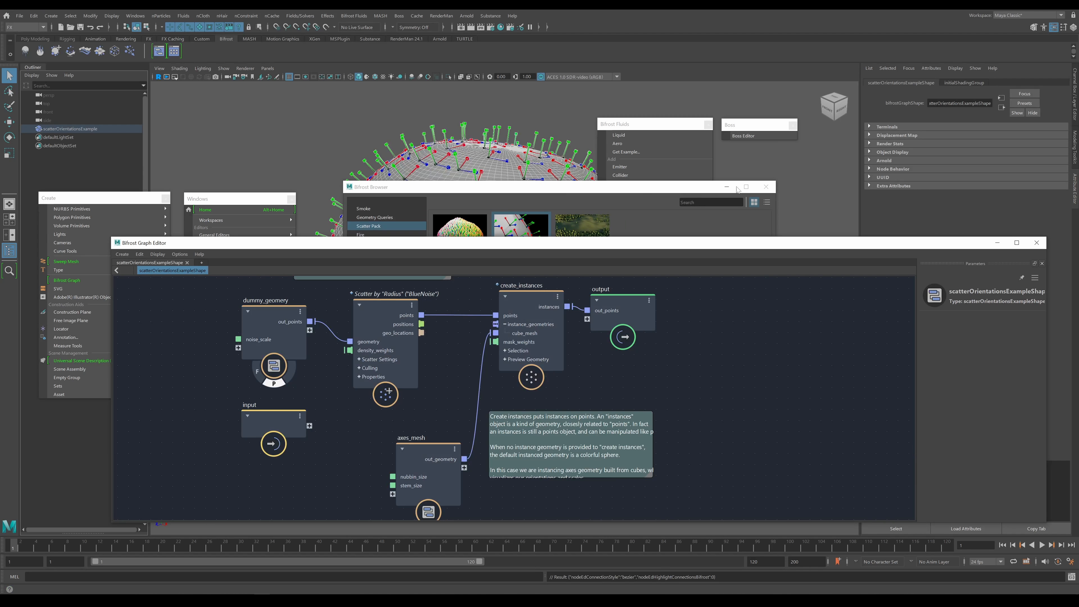
Close the Bifrost Browser and the floating Bifrost Fluids, Boss and Create menus
{"action": "left_click", "coordinate": [767, 187]}
{"action": "left_click_drag", "start_coordinate": [643, 124], "coordinate": [605, 108]}
{"action": "left_click", "coordinate": [669, 111]}
{"action": "left_click_drag", "start_coordinate": [772, 128], "coordinate": [746, 119]}
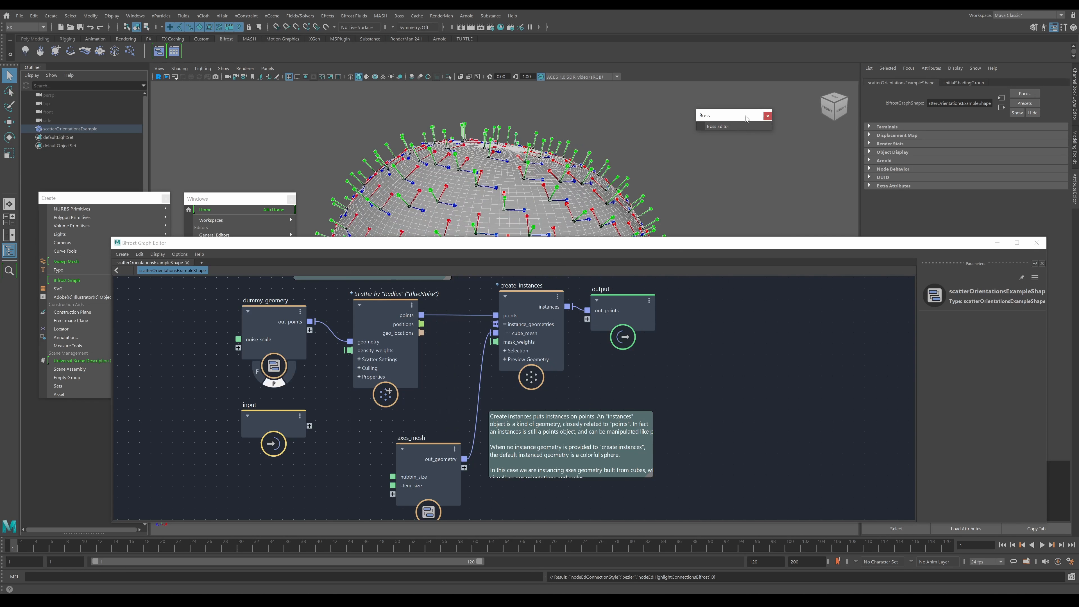
{"action": "left_click", "coordinate": [768, 116]}
{"action": "mouse_move", "coordinate": [95, 202]}
{"action": "left_mouse_down"}
{"action": "mouse_move", "coordinate": [76, 171]}
{"action": "mouse_move", "coordinate": [86, 171]}
{"action": "mouse_move", "coordinate": [88, 187]}
{"action": "left_mouse_up"}
{"action": "mouse_move", "coordinate": [144, 193]}
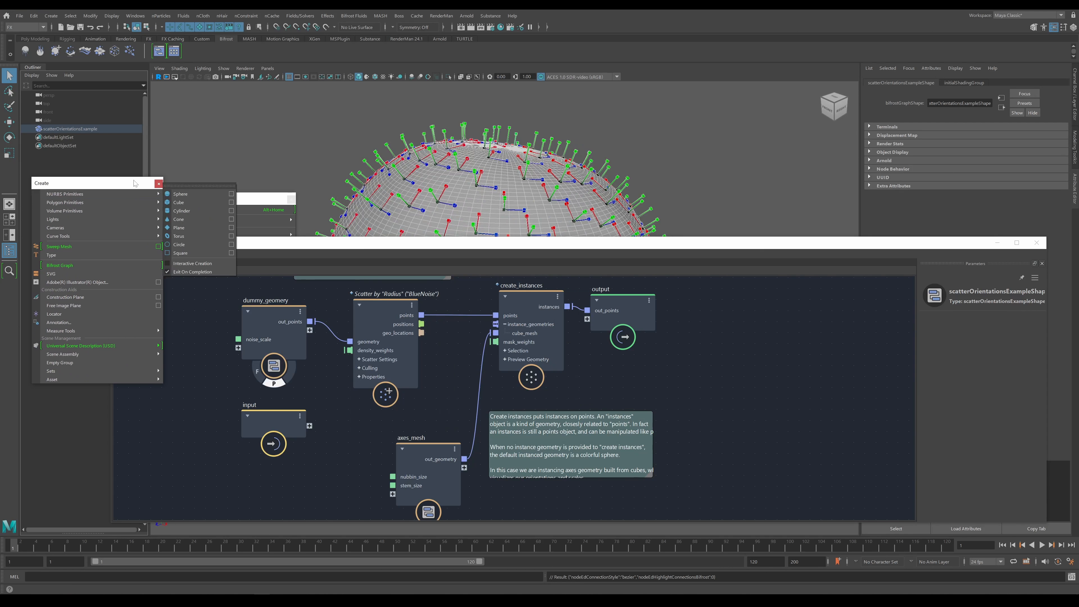
{"action": "left_click", "coordinate": [159, 183]}
Close the Bifrost Graph Editor and park the floating Windows menu beside the view cube, clear of the scattered sphere
{"action": "left_click_drag", "start_coordinate": [589, 244], "coordinate": [545, 235]}
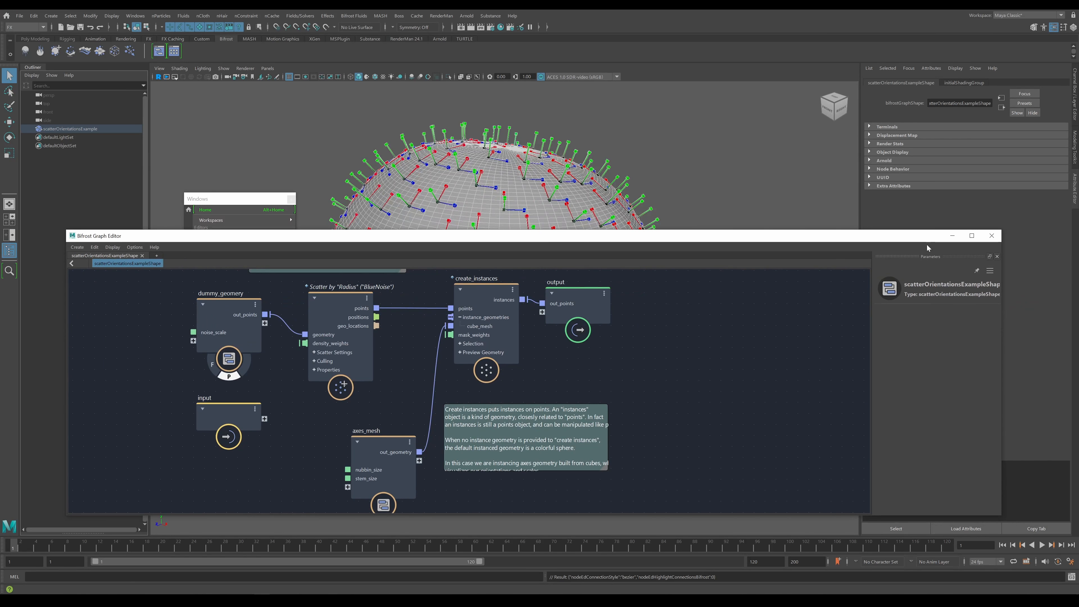
{"action": "left_click", "coordinate": [993, 237]}
{"action": "left_click_drag", "start_coordinate": [245, 202], "coordinate": [785, 107]}
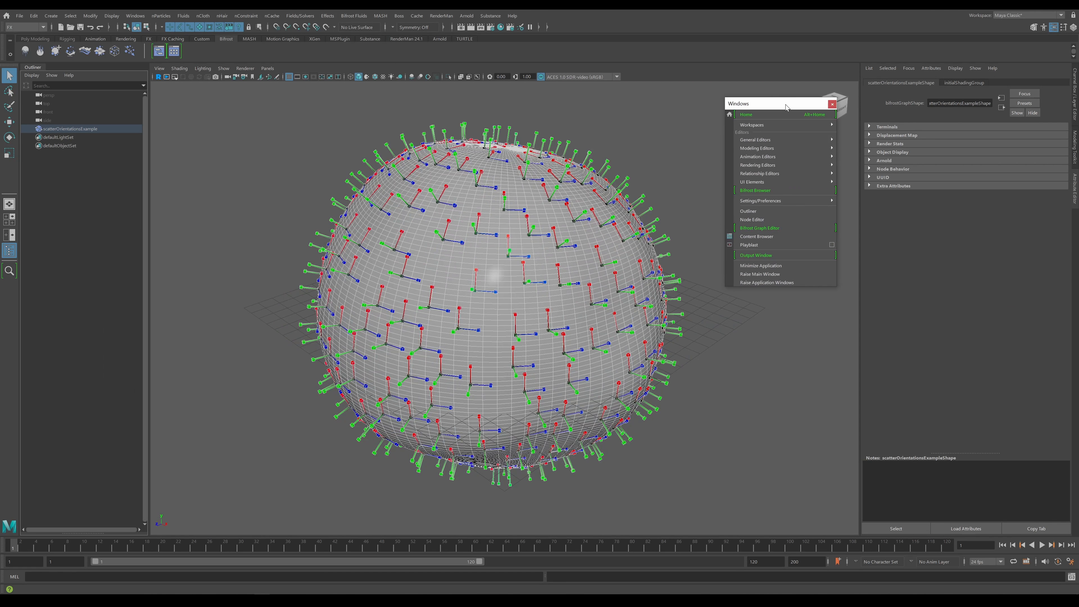
Deselect the imported example, view its whole graph in the Bifrost Graph Editor and close the editor
{"action": "left_click", "coordinate": [226, 173]}
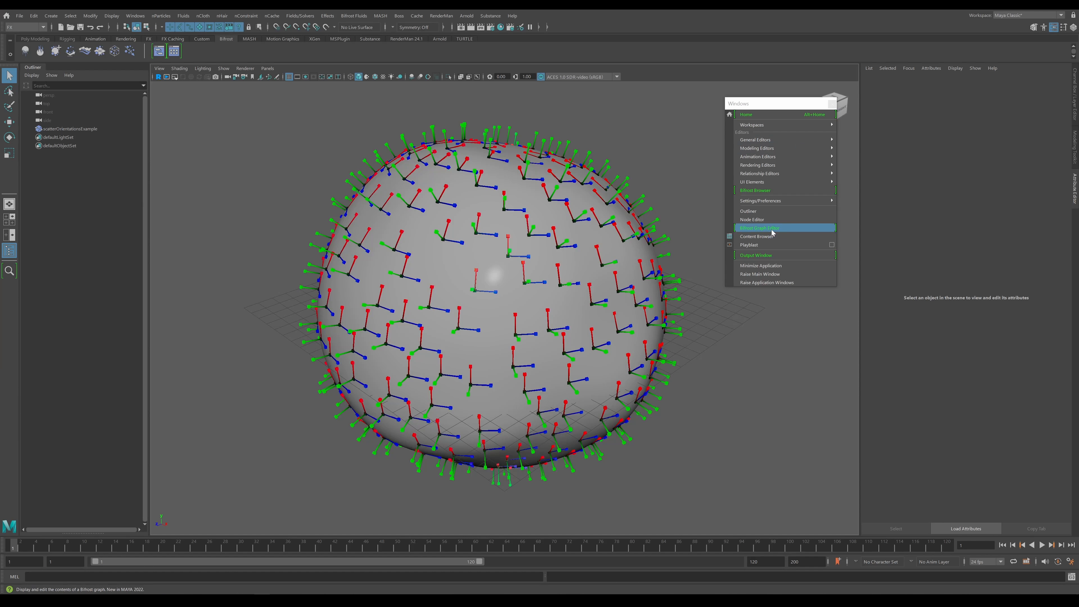
{"action": "left_click", "coordinate": [159, 51]}
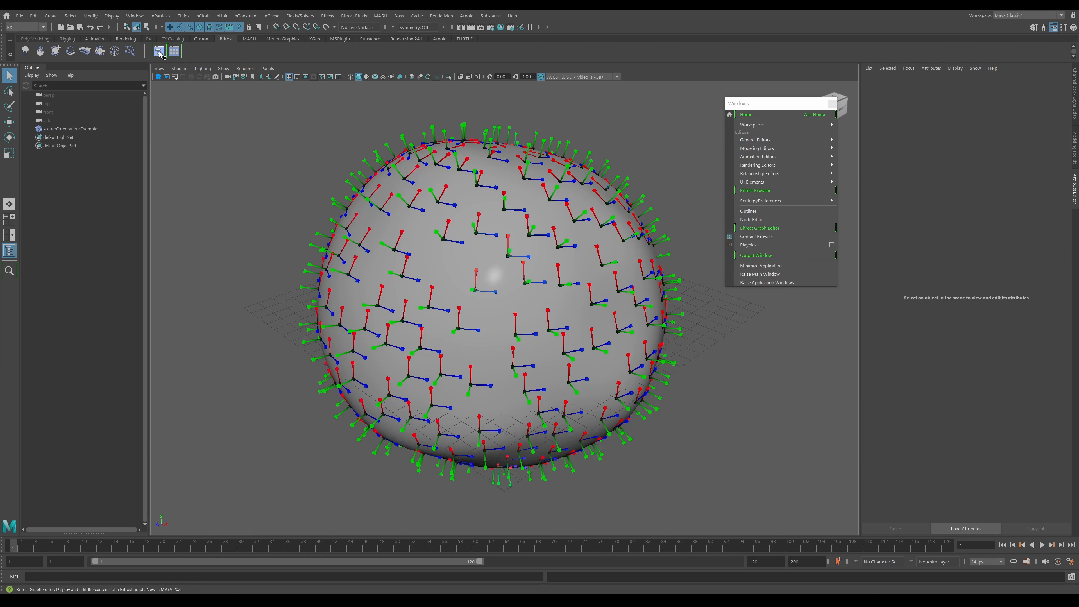
{"action": "key", "text": "a"}
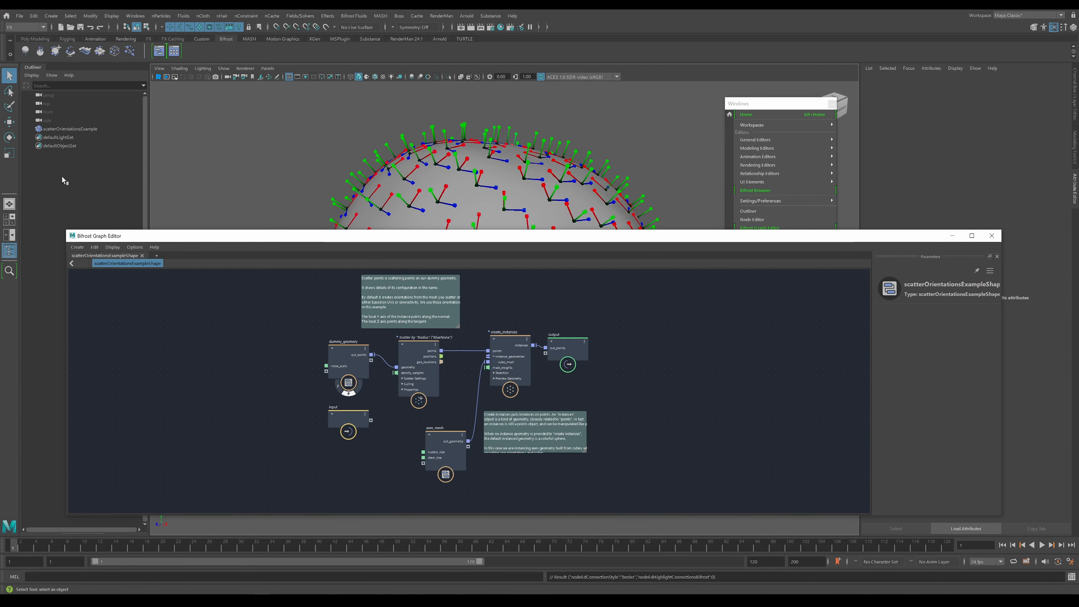
{"action": "left_click", "coordinate": [992, 236]}
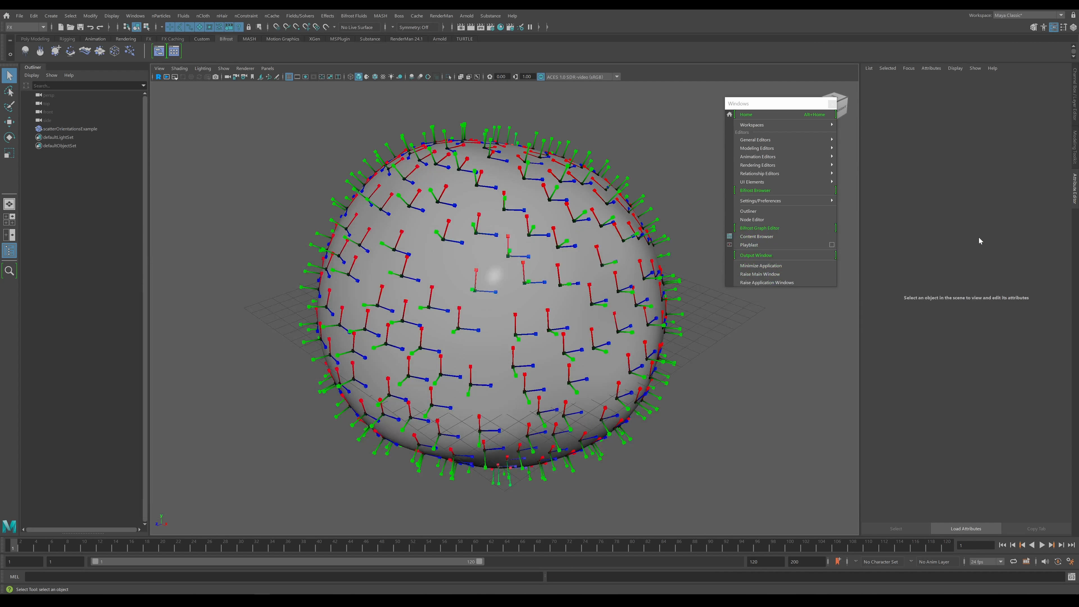
Create a polygon cylinder, a polygon cube and a polygon sphere, leaving nothing selected
{"action": "left_click", "coordinate": [35, 39]}
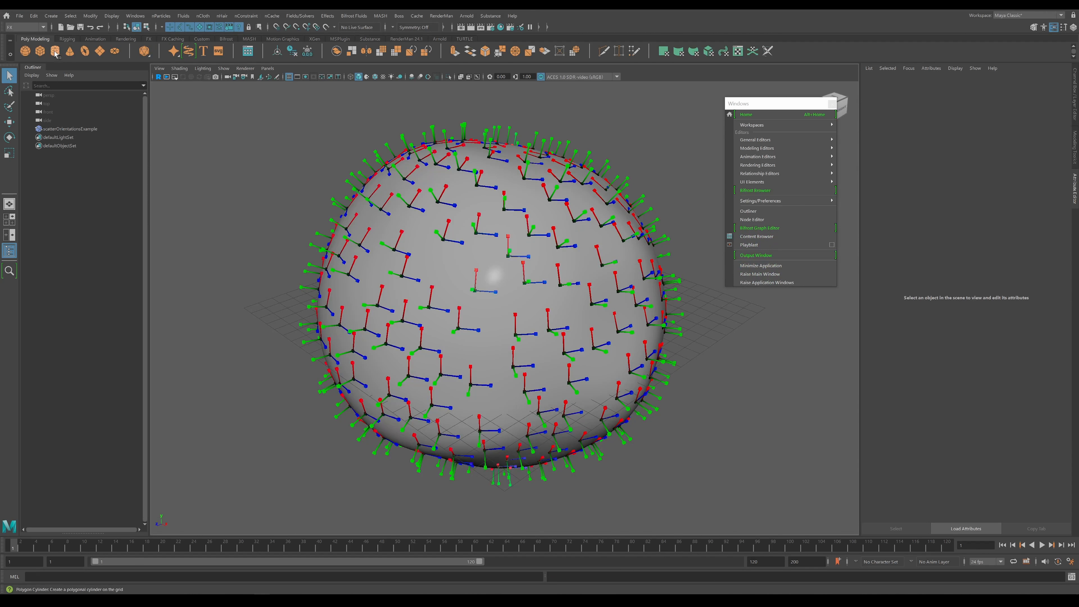
{"action": "left_click", "coordinate": [55, 51]}
{"action": "left_click", "coordinate": [40, 51]}
{"action": "left_click", "coordinate": [25, 51]}
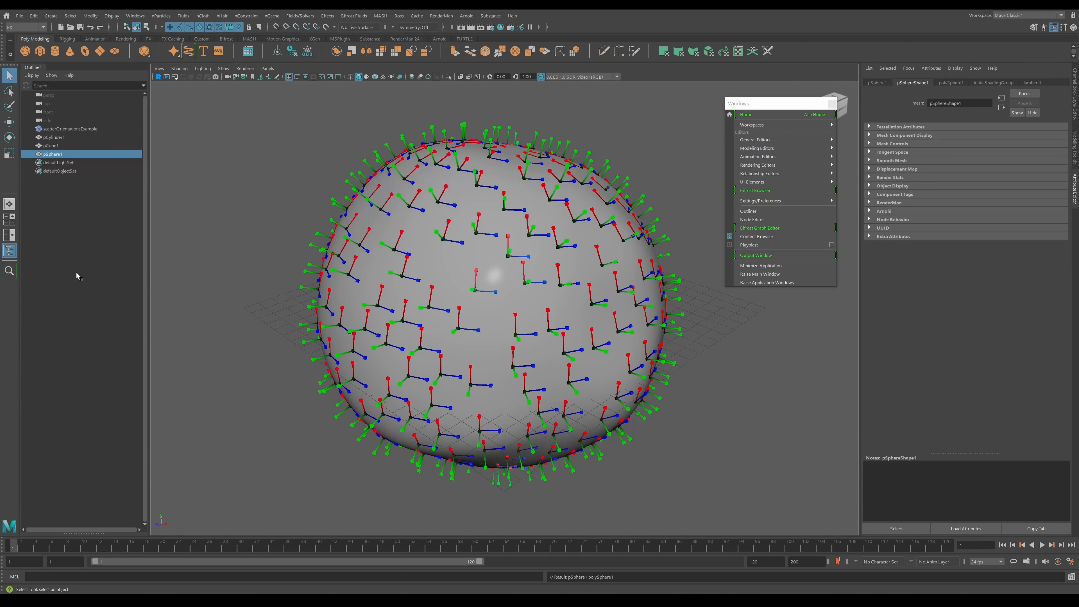
{"action": "left_click", "coordinate": [246, 196]}
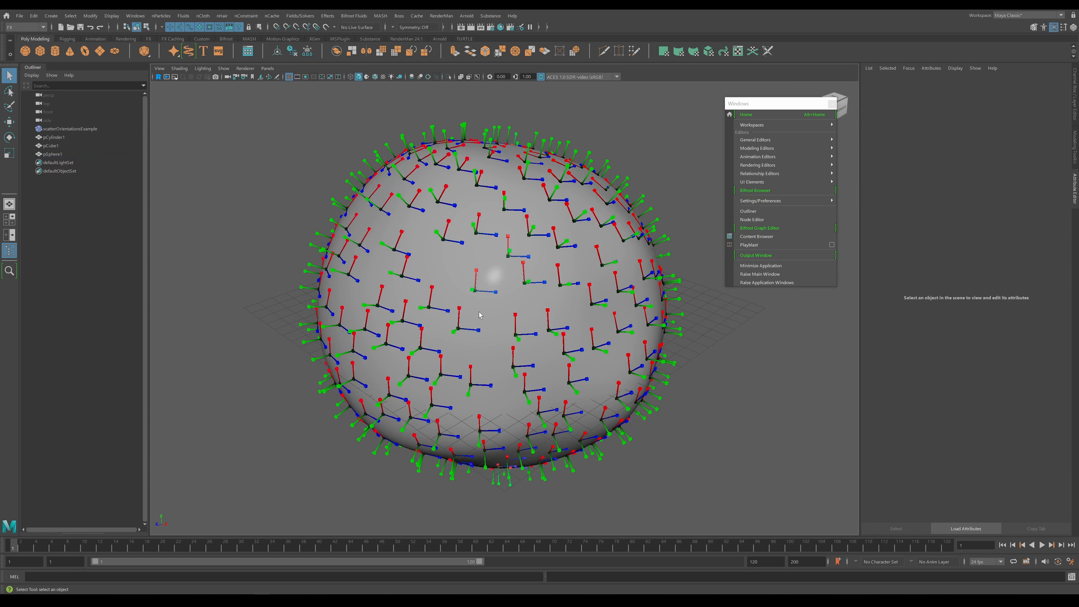
{"action": "left_click", "coordinate": [768, 228]}
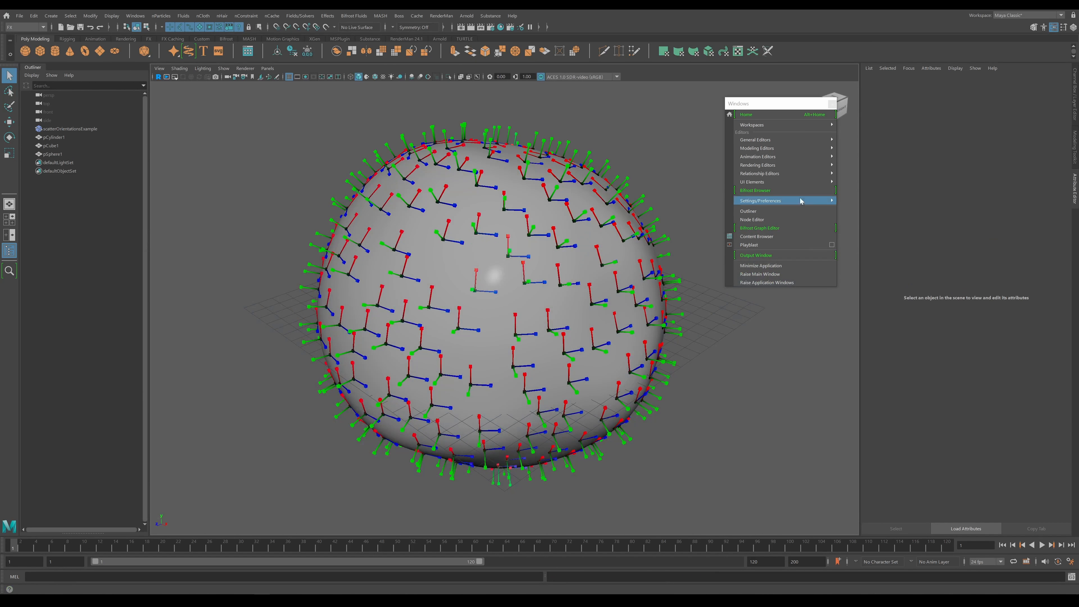
{"action": "mouse_move", "coordinate": [774, 200]}
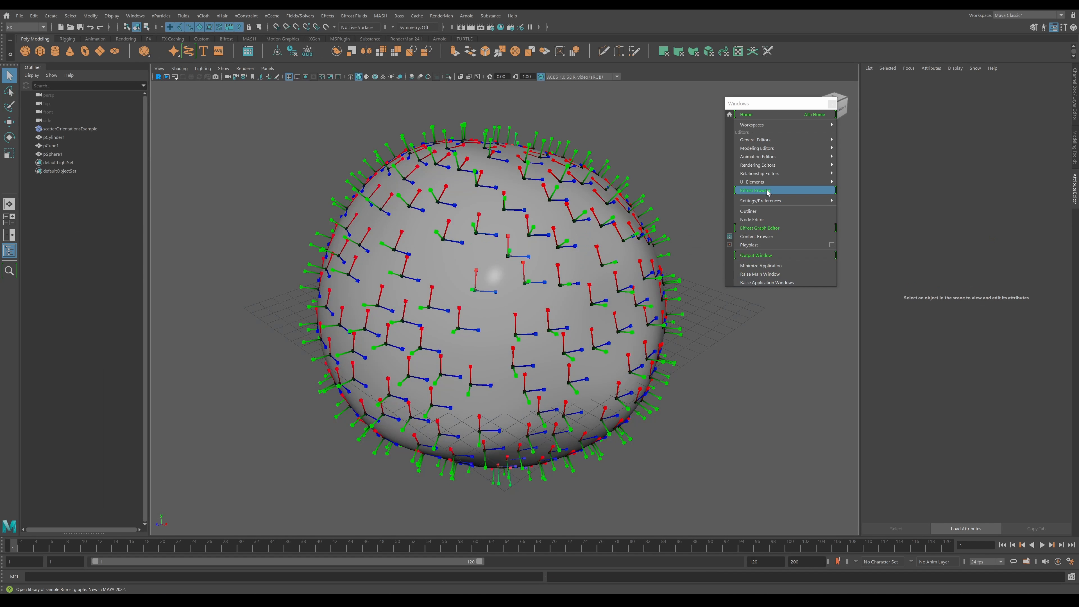
Import the billowy_smoke_plume example from the Smoke category of the Bifrost Browser, closing the graph editor and the browser
{"action": "left_click", "coordinate": [767, 193]}
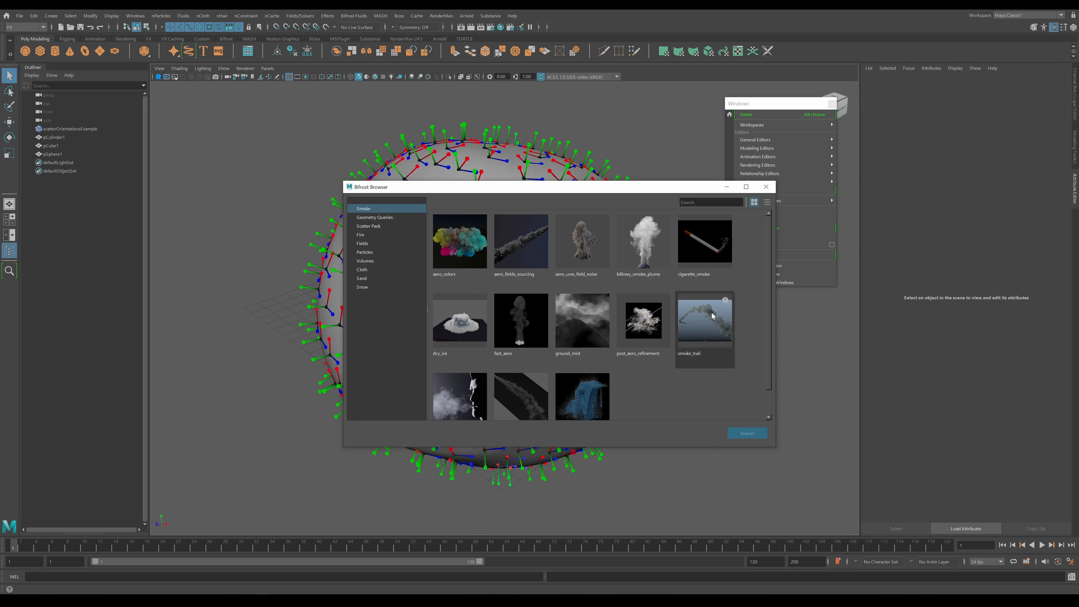
{"action": "left_click", "coordinate": [644, 244]}
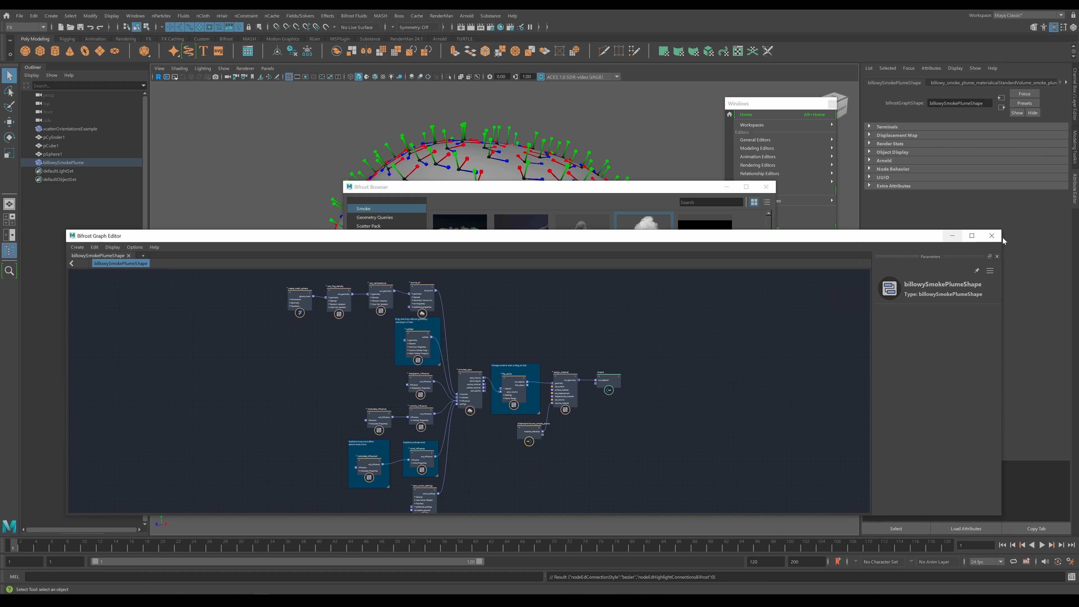
{"action": "left_click_drag", "start_coordinate": [318, 237], "coordinate": [309, 222]}
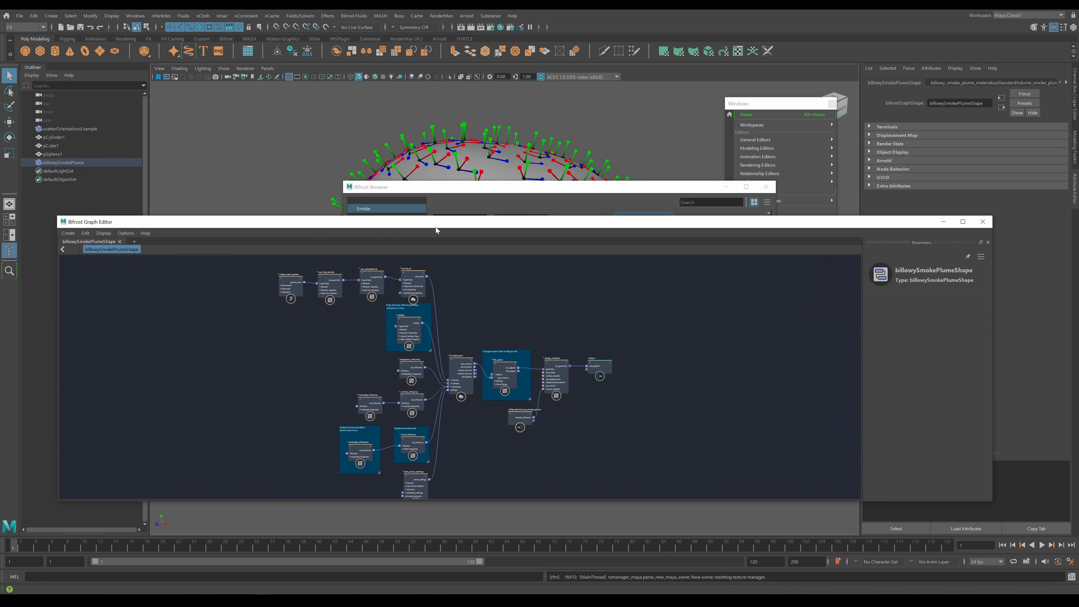
{"action": "left_click", "coordinate": [983, 222]}
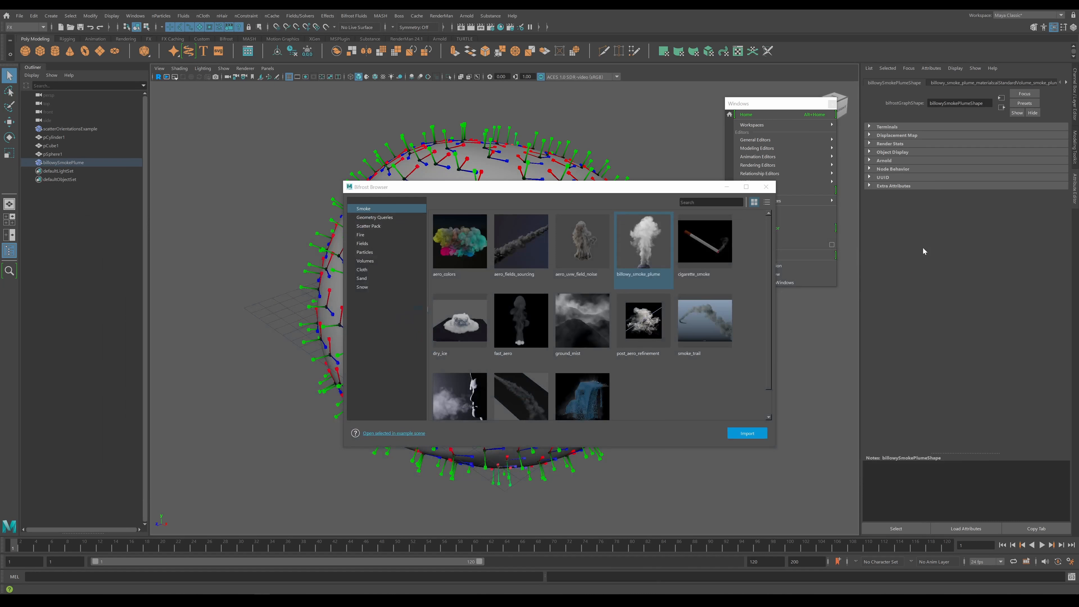
{"action": "left_click", "coordinate": [766, 187]}
Select the scatter example and the billowy smoke plume in turn in the Outliner, leaving nothing selected
{"action": "left_click", "coordinate": [69, 128]}
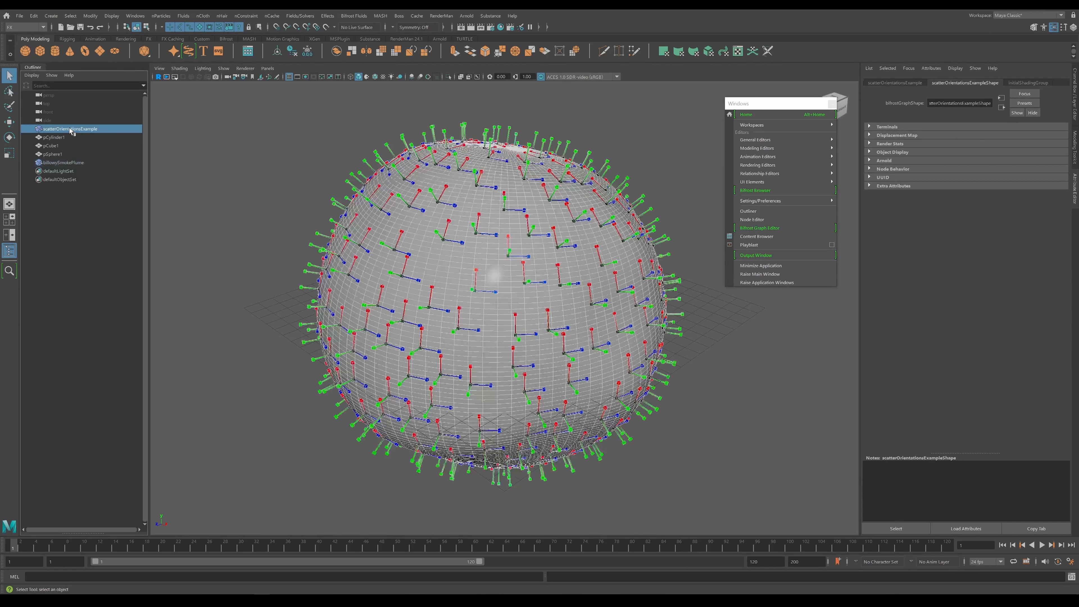
{"action": "left_click", "coordinate": [78, 164]}
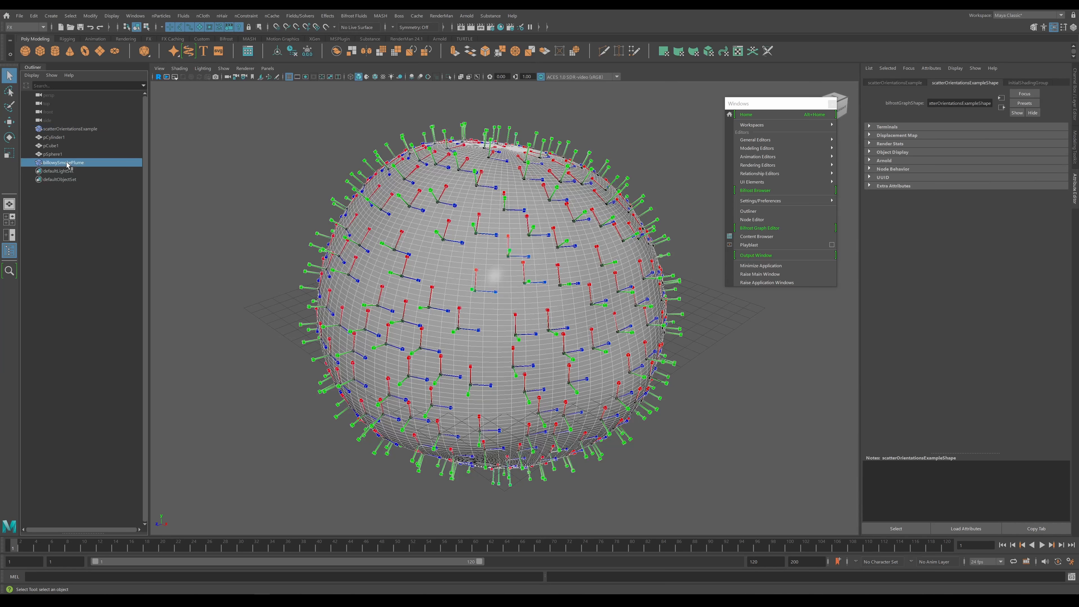
{"action": "left_click", "coordinate": [233, 162]}
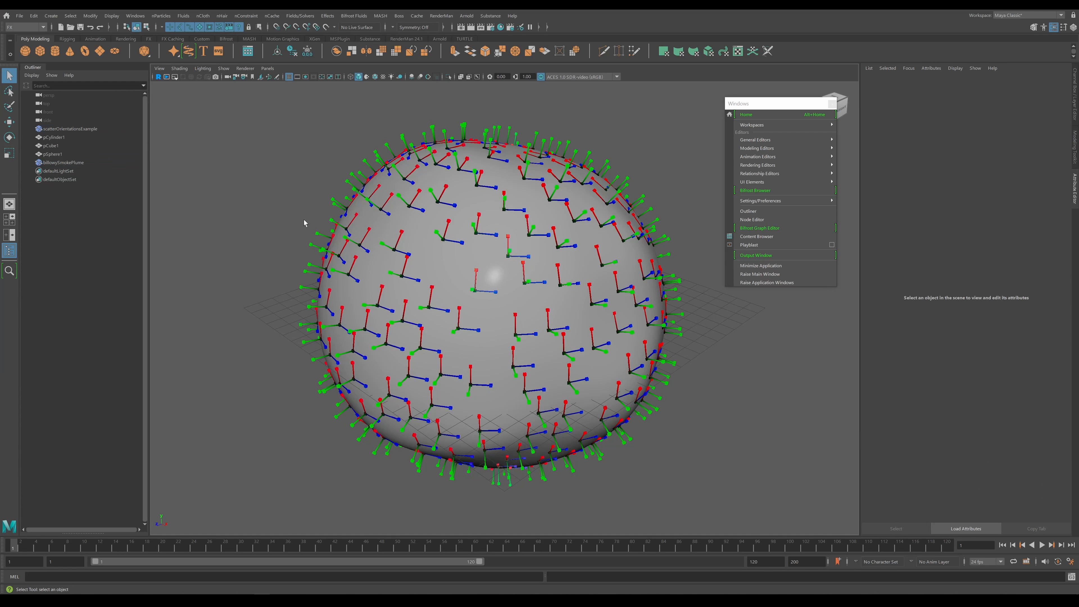
Open the scatterOrientationsExampleShape graph in the Bifrost Graph Editor and enlarge the editor window vertically
{"action": "left_click", "coordinate": [775, 228]}
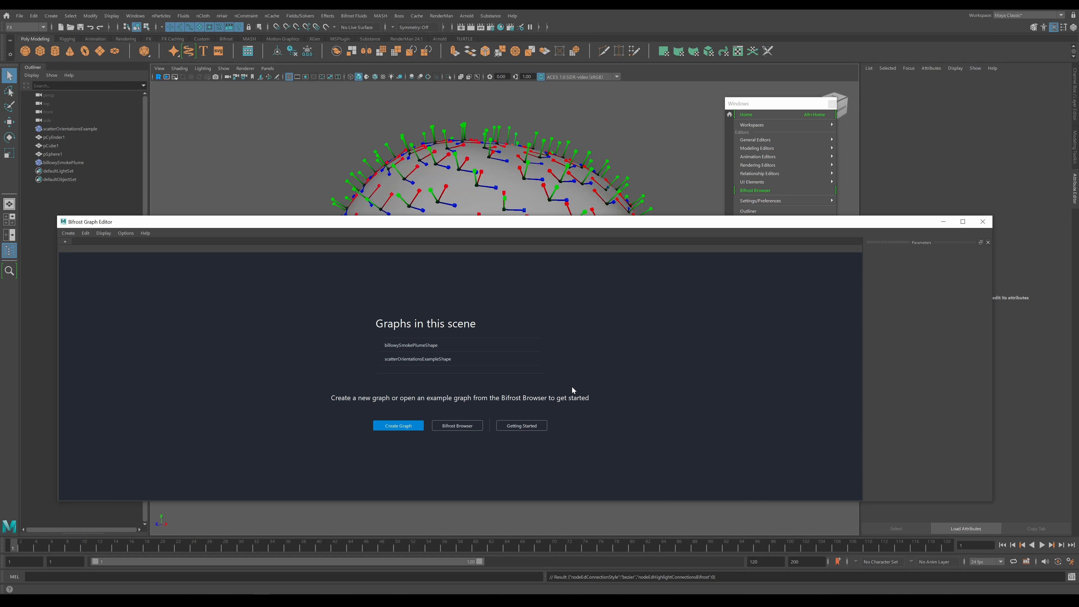
{"action": "left_click", "coordinate": [410, 361]}
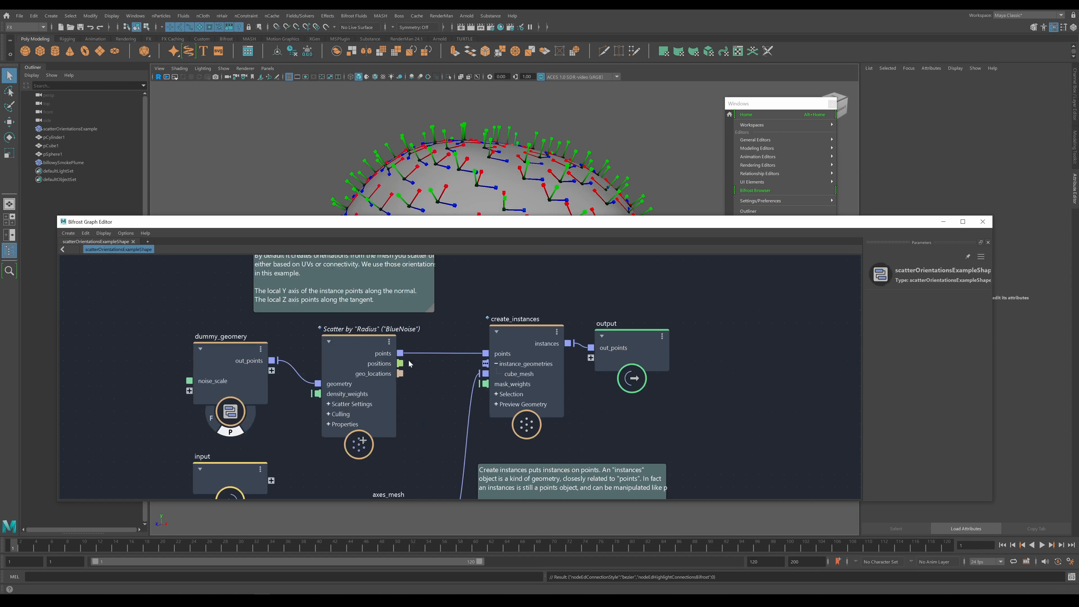
{"action": "left_click_drag", "start_coordinate": [255, 217], "coordinate": [256, 177]}
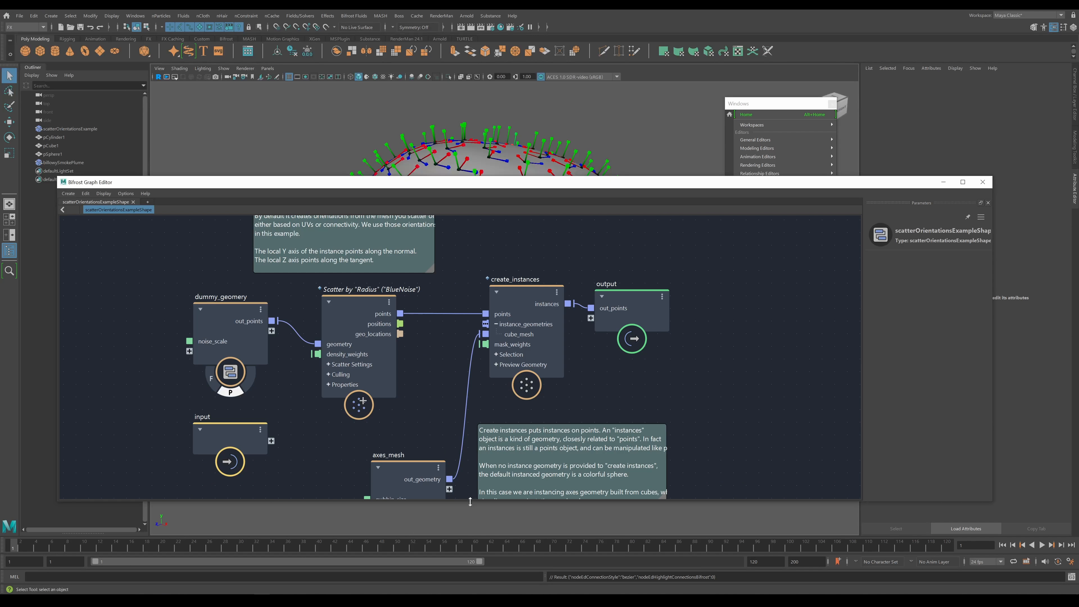
{"action": "left_click_drag", "start_coordinate": [471, 503], "coordinate": [477, 544]}
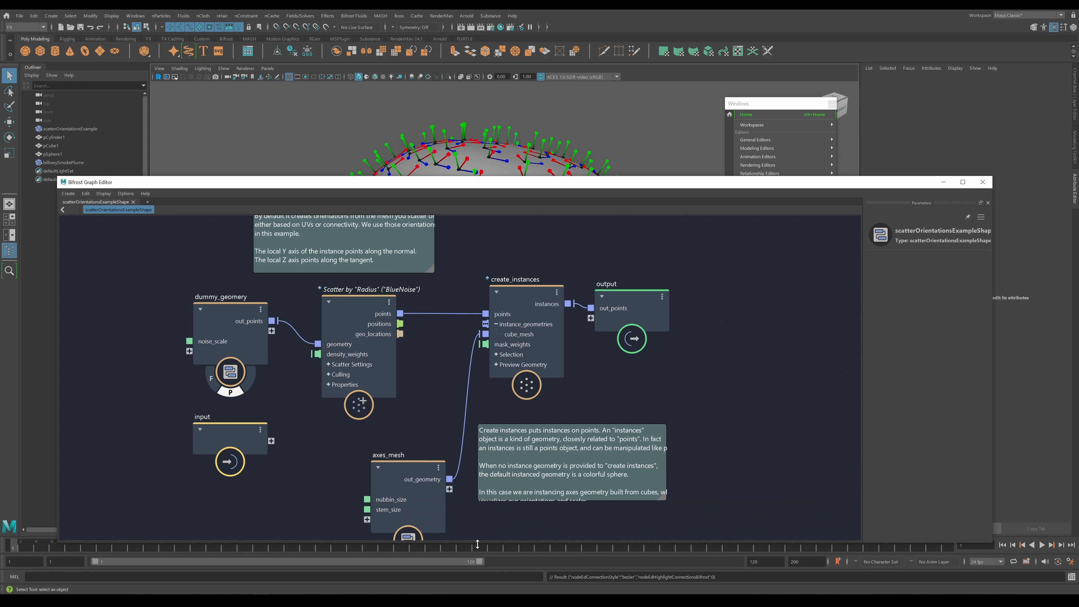
Open the billowySmokePlumeShape graph alongside and create a new graph, shifting the editor window clear of the Outliner
{"action": "left_click", "coordinate": [148, 201]}
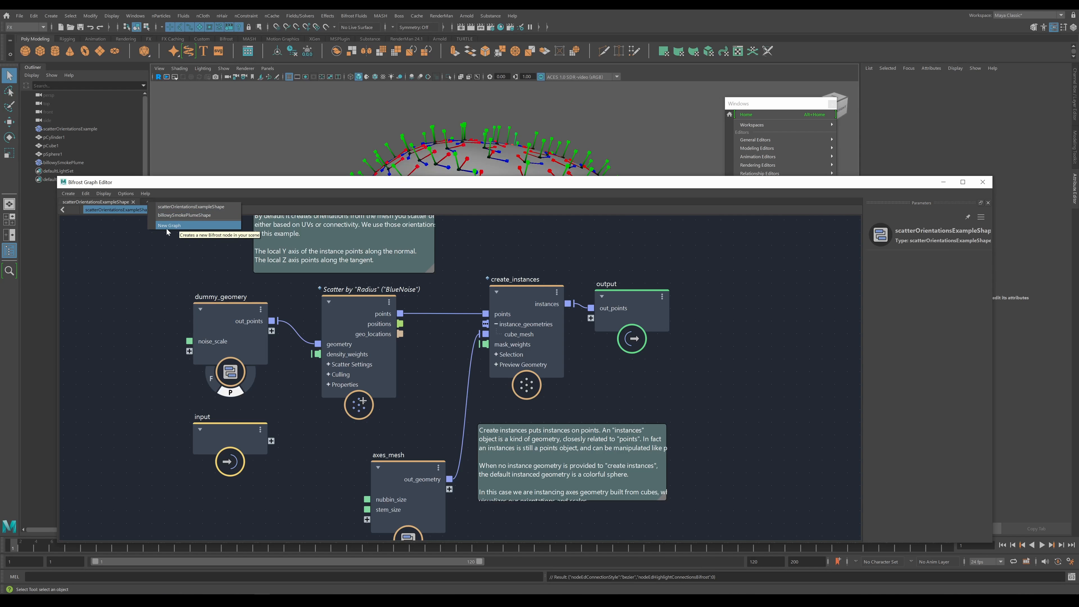
{"action": "left_click", "coordinate": [185, 216]}
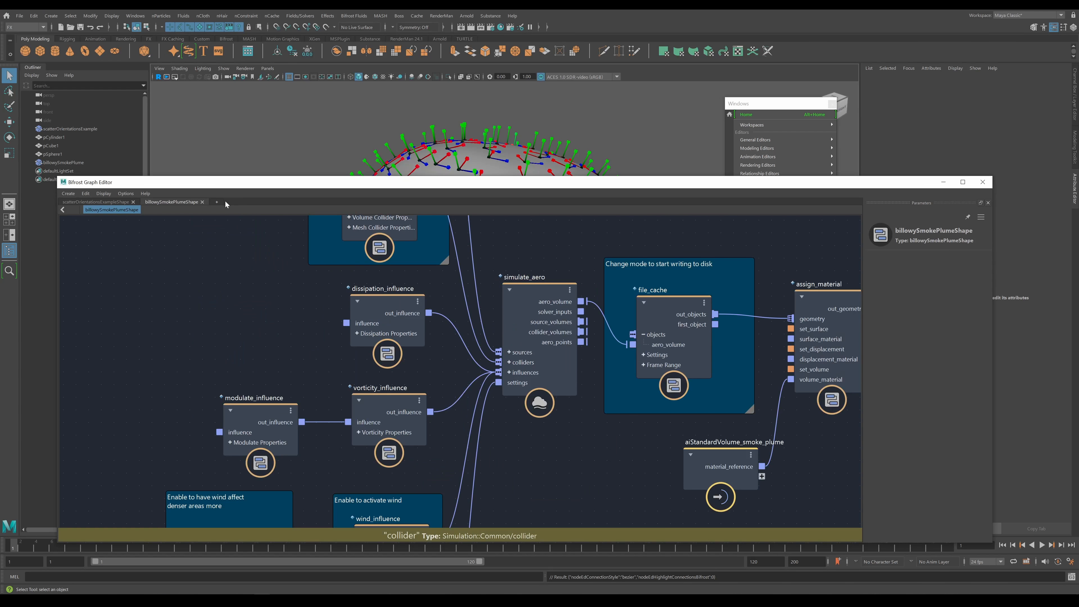
{"action": "left_click", "coordinate": [216, 202]}
{"action": "left_click", "coordinate": [233, 225]}
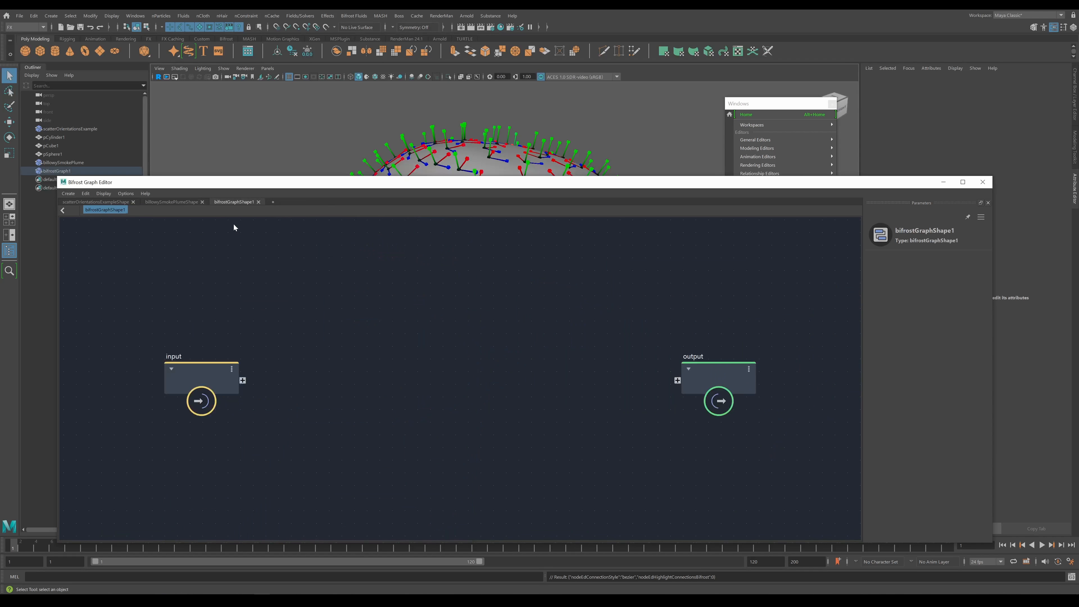
{"action": "left_click_drag", "start_coordinate": [198, 186], "coordinate": [268, 185]}
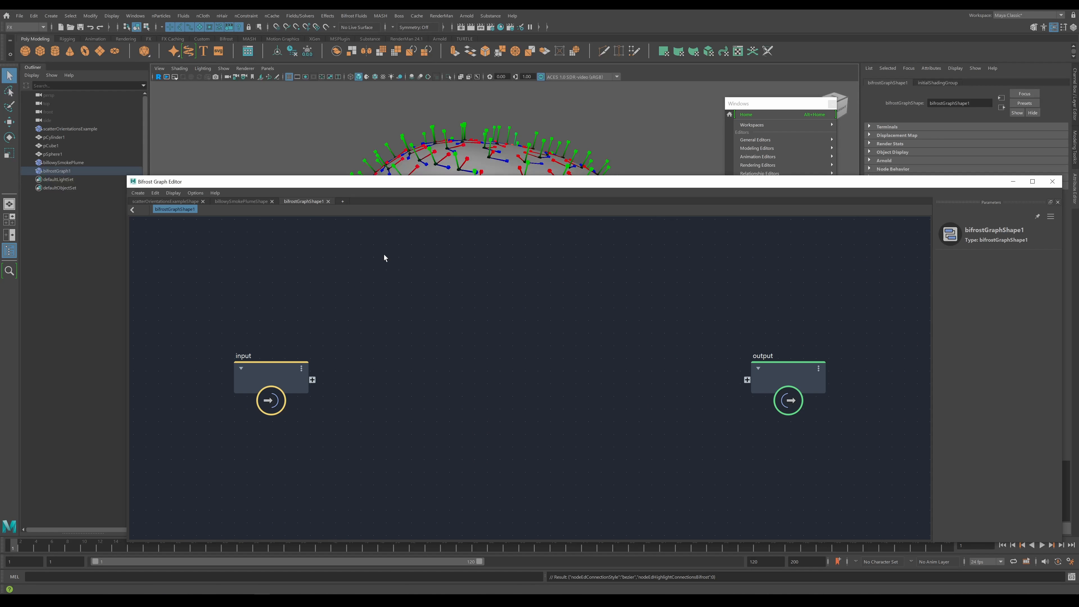
Show the Bifrost shelf and examine Maya's commands for creating a Bifrost graph, leaving nothing selected
{"action": "left_click", "coordinate": [226, 39]}
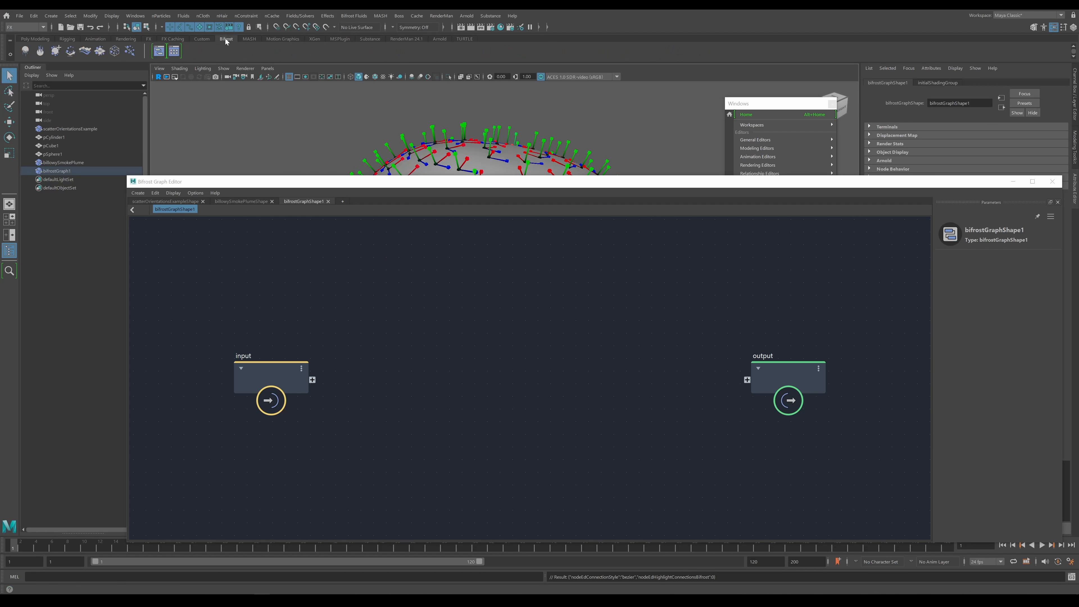
{"action": "left_click", "coordinate": [135, 16]}
{"action": "mouse_move", "coordinate": [50, 16]}
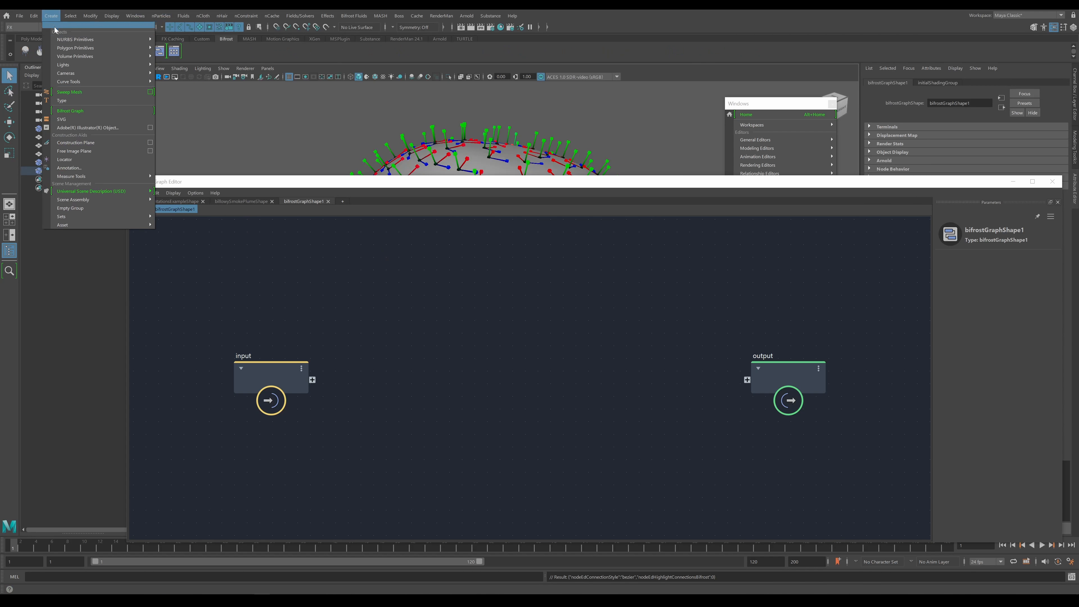
{"action": "left_click", "coordinate": [233, 131]}
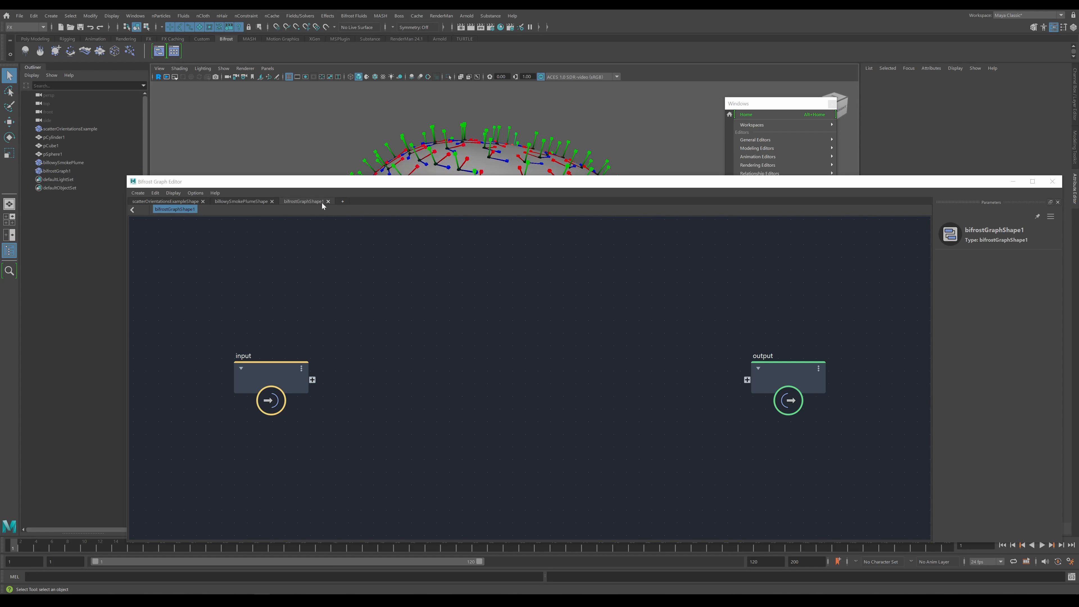
Switch among the three open Bifrost graphs, close each of them and dismiss the Bifrost Graph Editor
{"action": "left_click", "coordinate": [242, 201]}
{"action": "left_click", "coordinate": [186, 200]}
{"action": "left_click", "coordinate": [244, 201]}
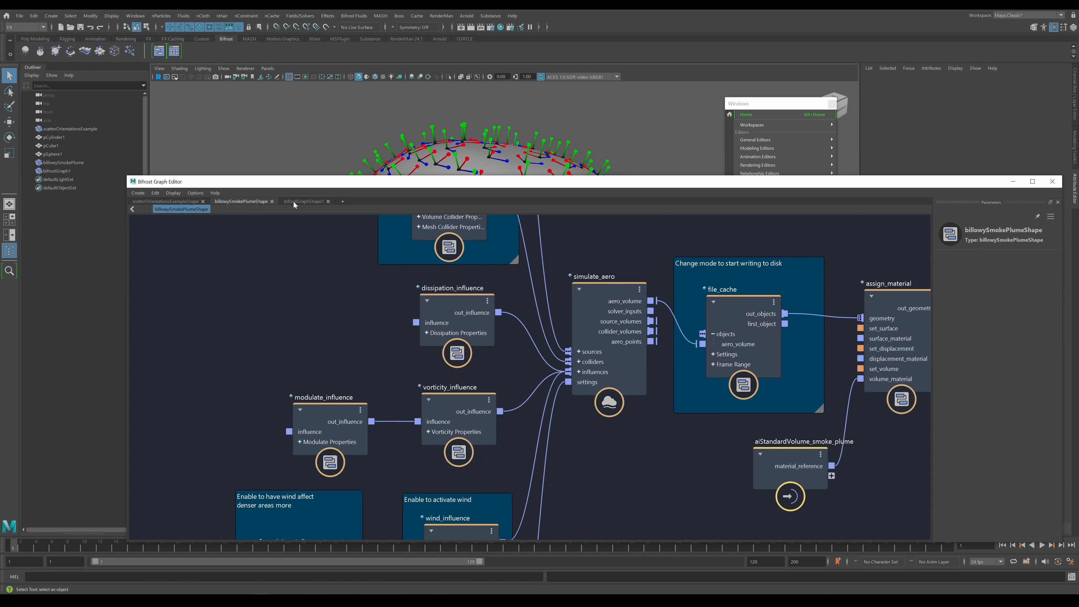
{"action": "left_click", "coordinate": [298, 201]}
{"action": "left_click", "coordinate": [329, 201]}
{"action": "left_click", "coordinate": [272, 201]}
{"action": "left_click", "coordinate": [203, 201]}
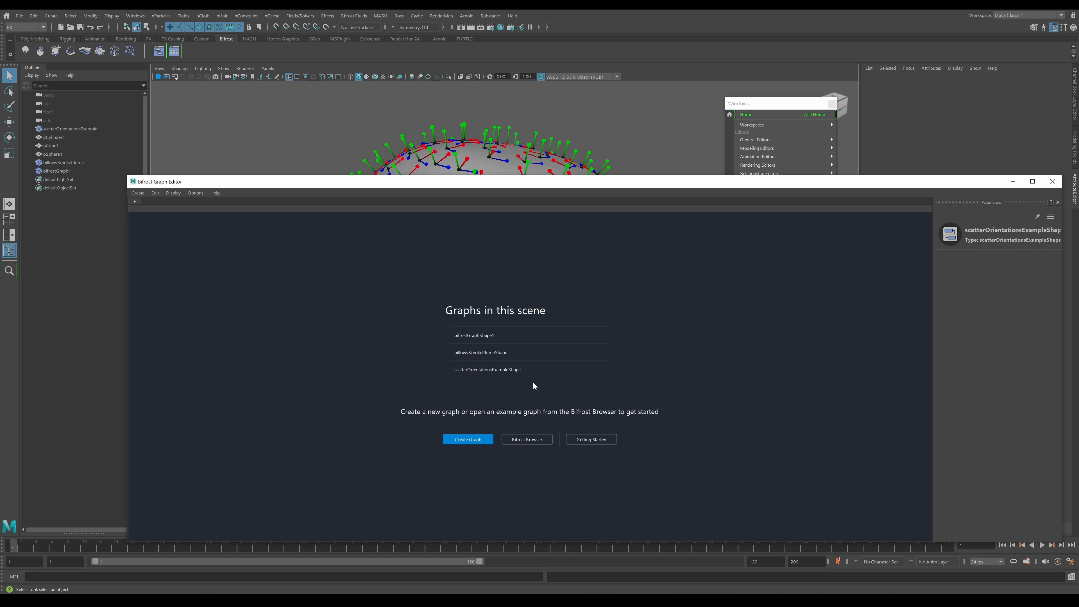
{"action": "left_click", "coordinate": [475, 335]}
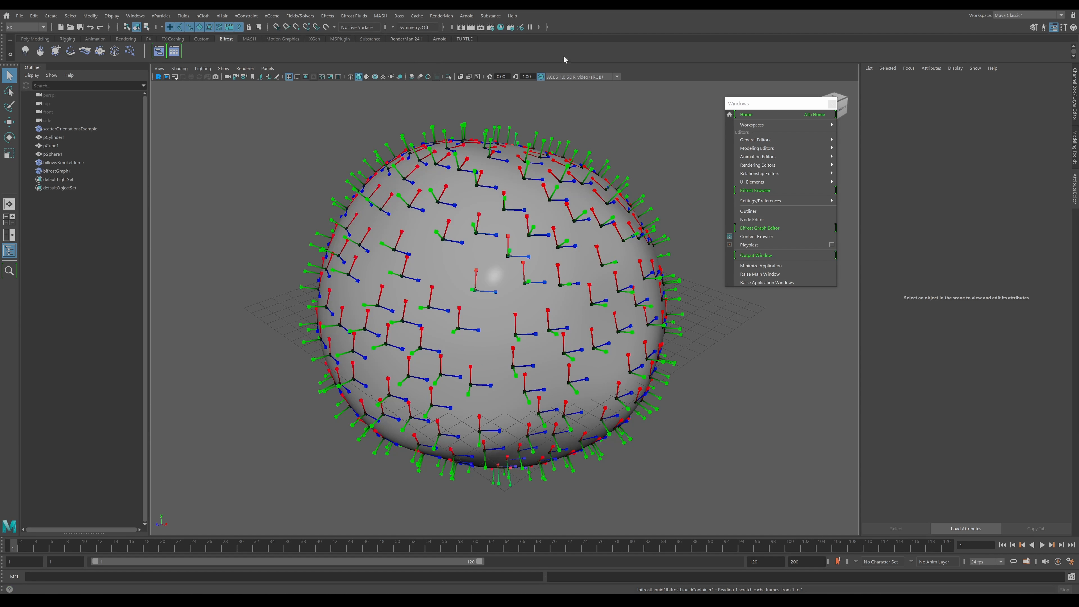
Create a Bifrost Fluids liquid and check the scene's graph list in the Bifrost Graph Editor, reducing the window height to uncover the Outliner
{"action": "left_click", "coordinate": [361, 19]}
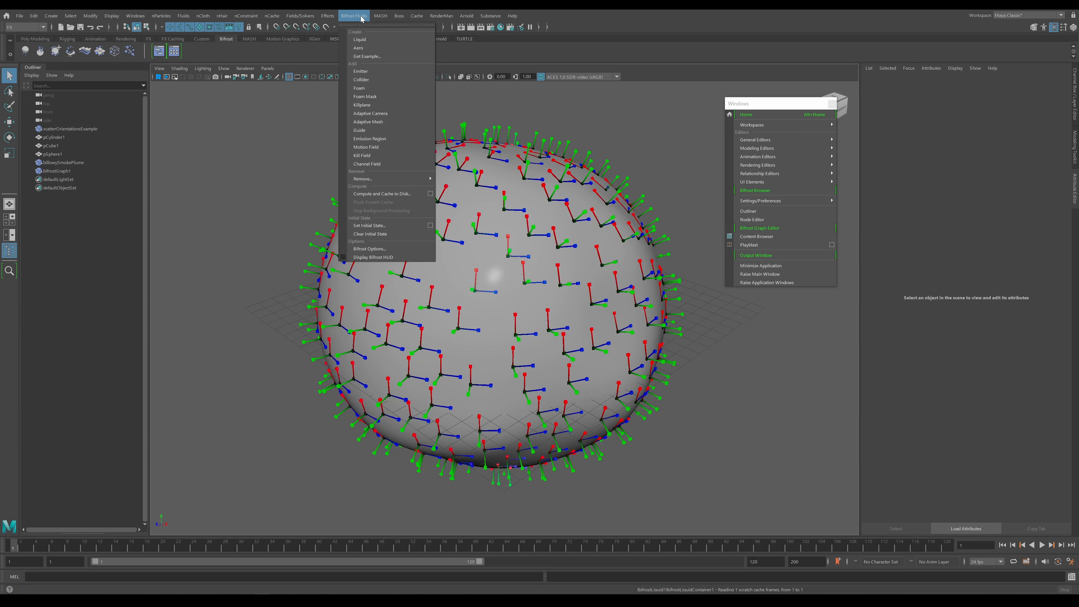
{"action": "left_click", "coordinate": [363, 41]}
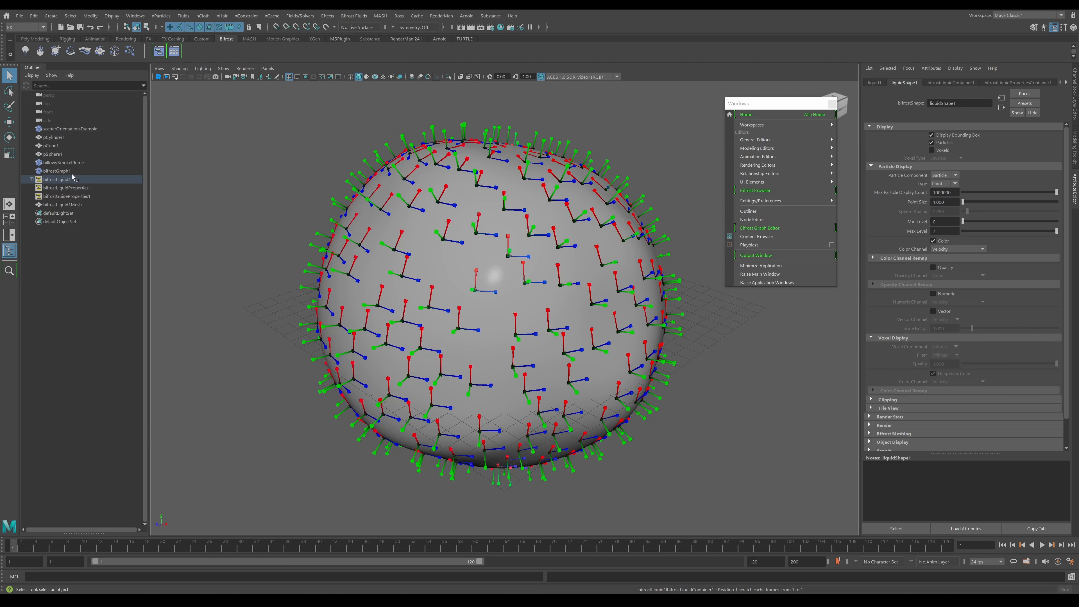
{"action": "left_click", "coordinate": [161, 57]}
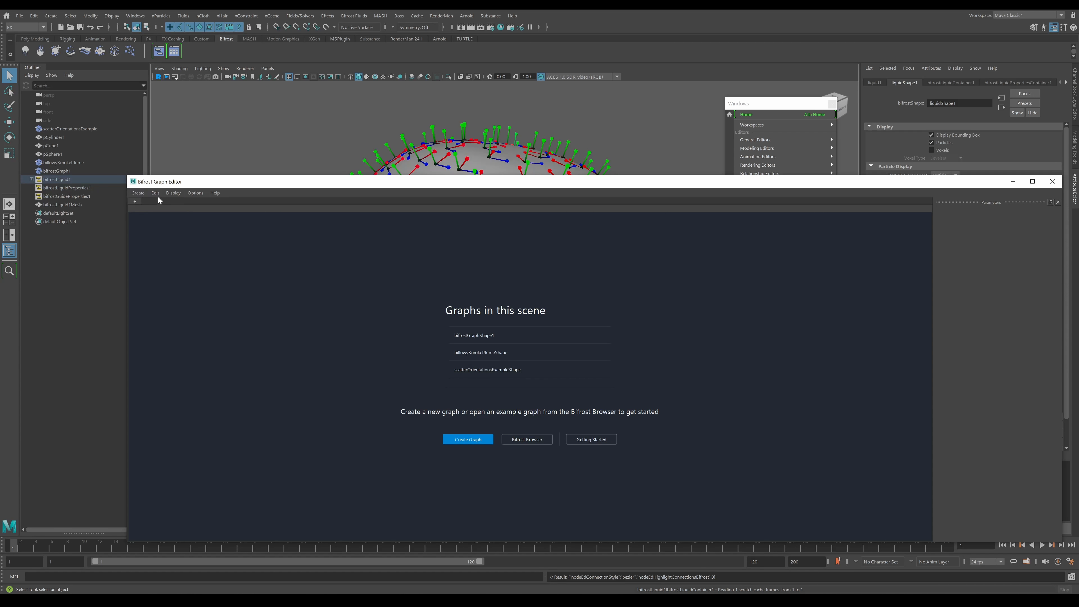
{"action": "left_click", "coordinate": [134, 202]}
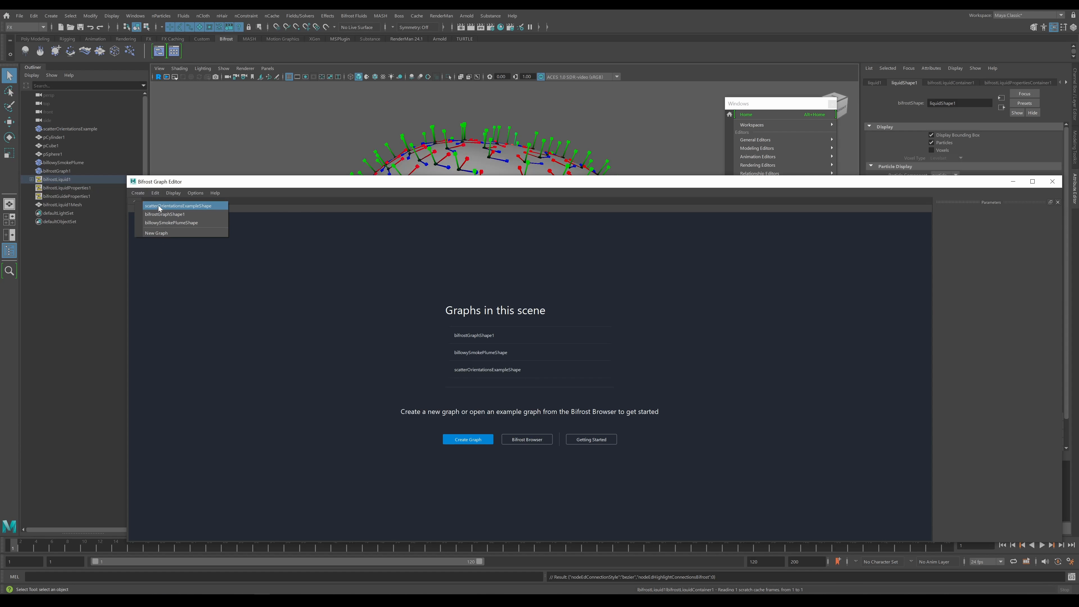
{"action": "left_click", "coordinate": [233, 184]}
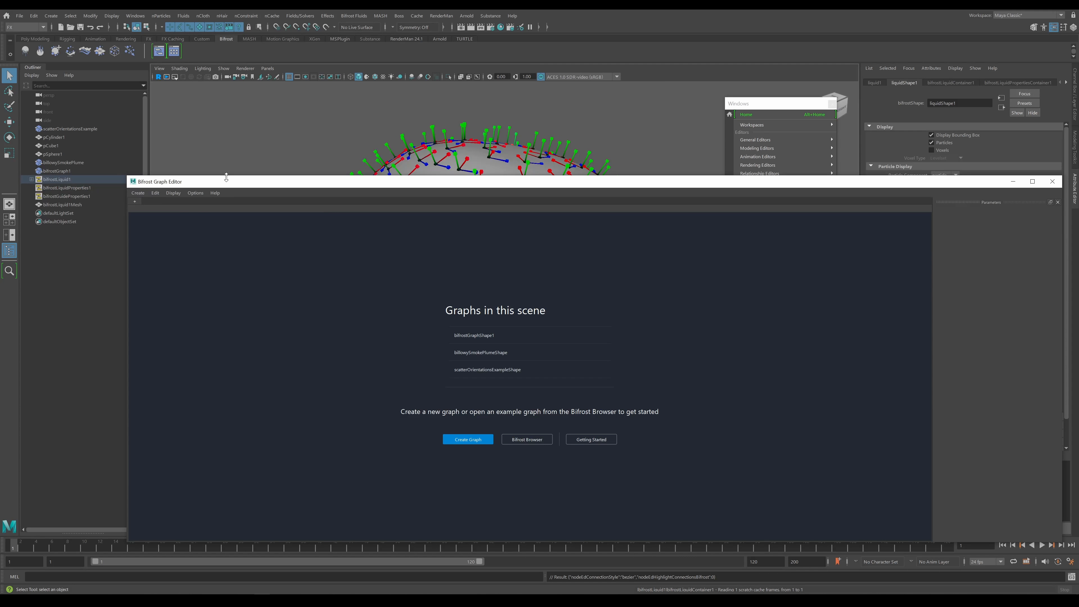
{"action": "left_click_drag", "start_coordinate": [226, 178], "coordinate": [223, 216]}
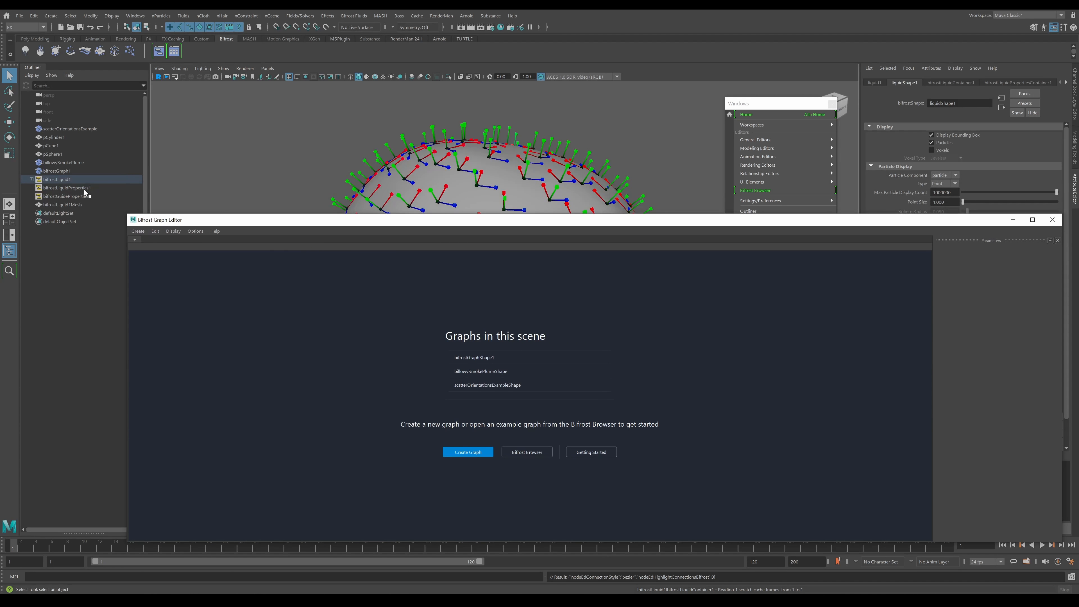
{"action": "left_click", "coordinate": [361, 17]}
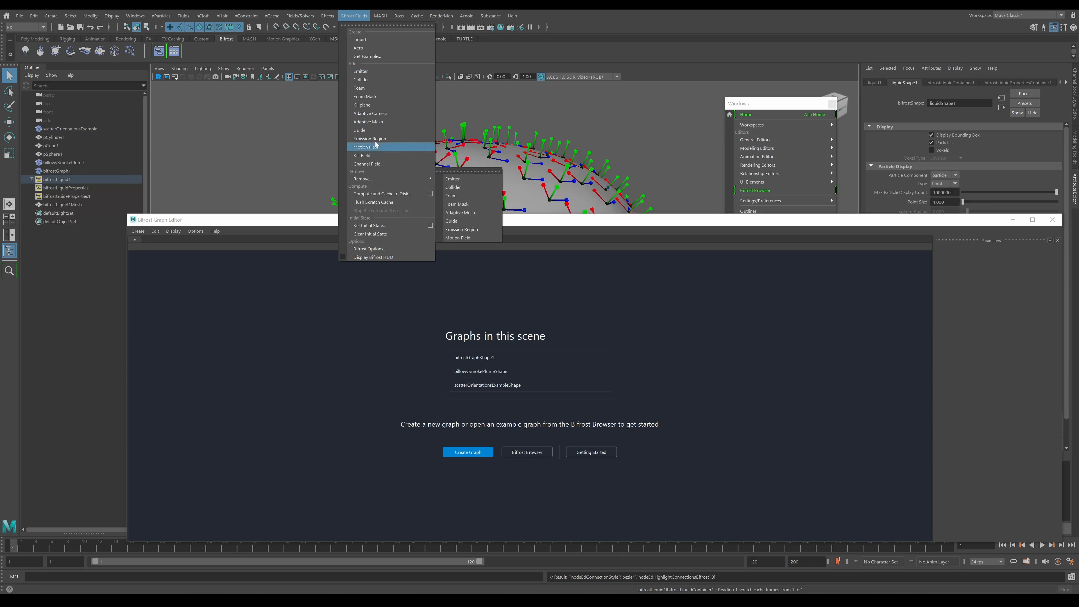
{"action": "left_click", "coordinate": [358, 10]}
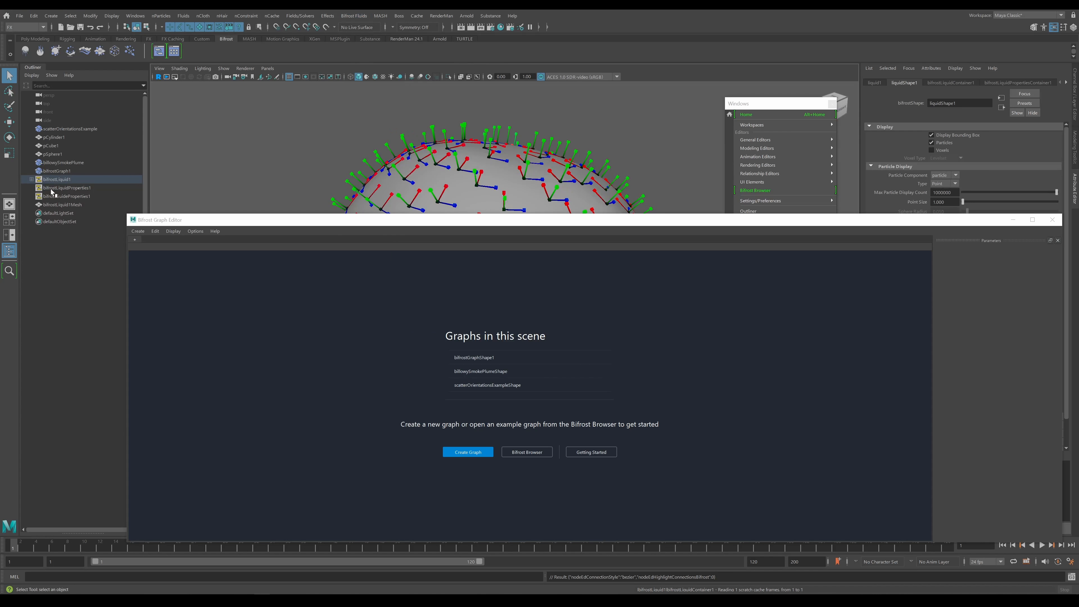
Graph the connections of bifrostLiquid1 in the Node Editor, with its window moved clear of the Outliner
{"action": "left_click", "coordinate": [56, 181]}
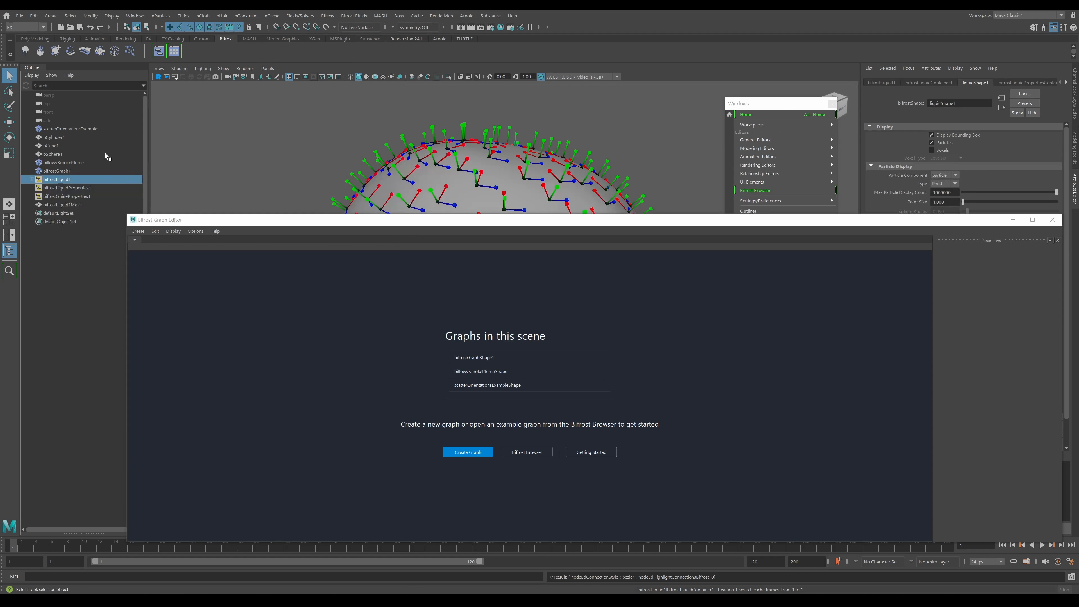
{"action": "left_click", "coordinate": [140, 17]}
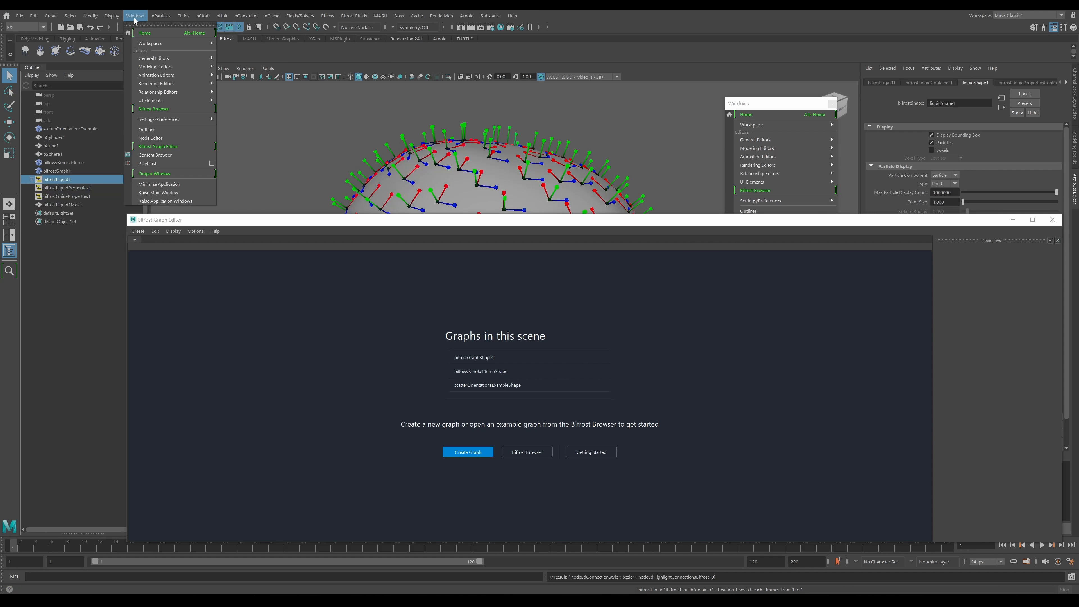
{"action": "left_click", "coordinate": [160, 140]}
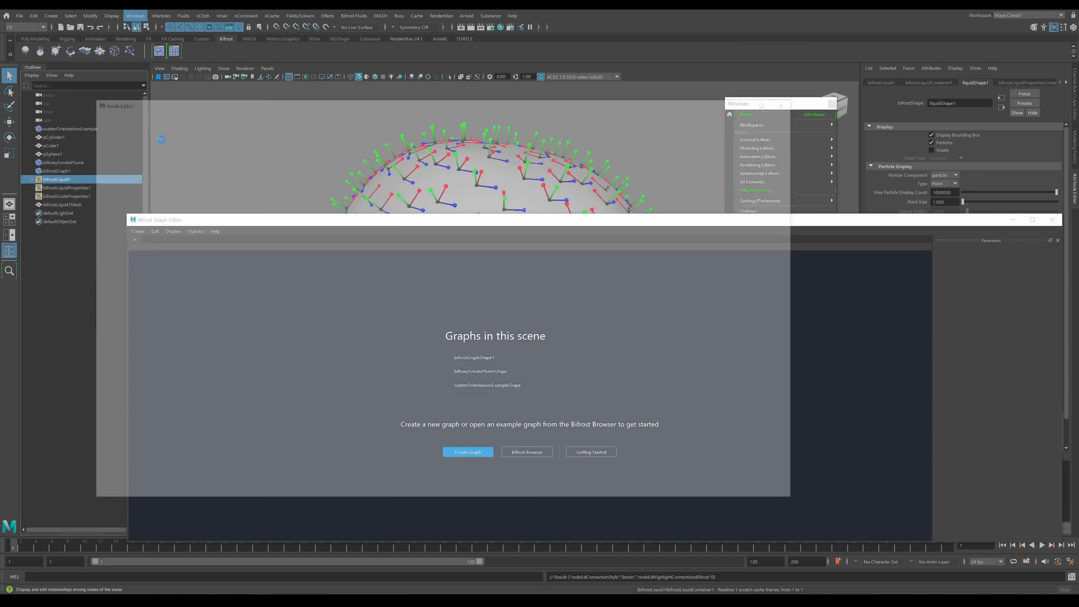
{"action": "left_click_drag", "start_coordinate": [363, 99], "coordinate": [482, 104]}
{"action": "left_click", "coordinate": [62, 187]}
{"action": "left_click", "coordinate": [55, 179]}
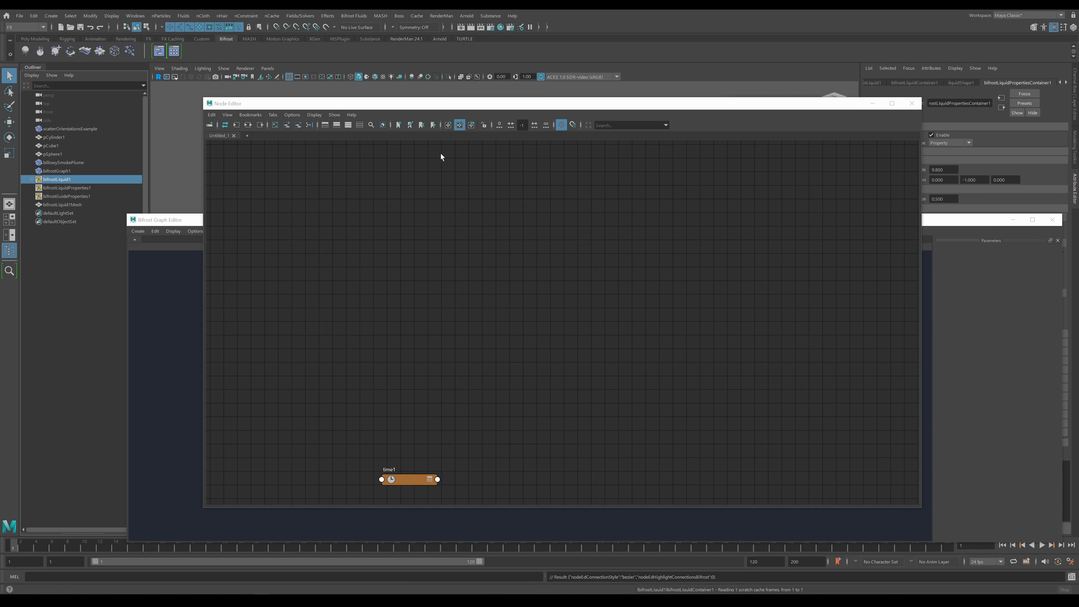
{"action": "left_click", "coordinate": [250, 125]}
Expand the connected attributes of the bifrostLiquidContainer1 node and move the node up, above the liquidShape1 row
{"action": "left_click", "coordinate": [528, 303]}
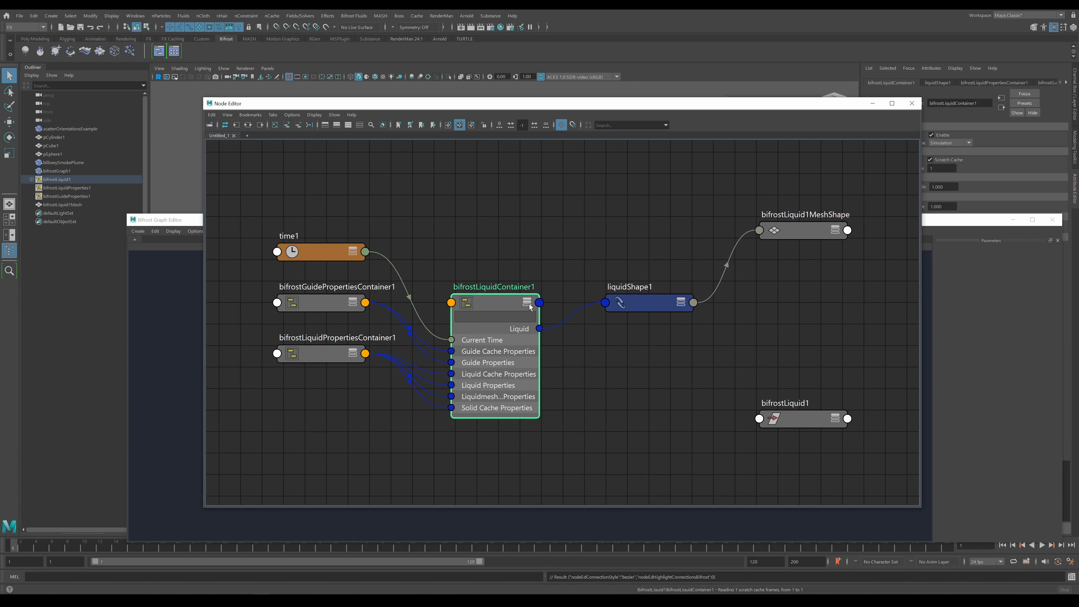
{"action": "left_click_drag", "start_coordinate": [492, 305], "coordinate": [529, 210]}
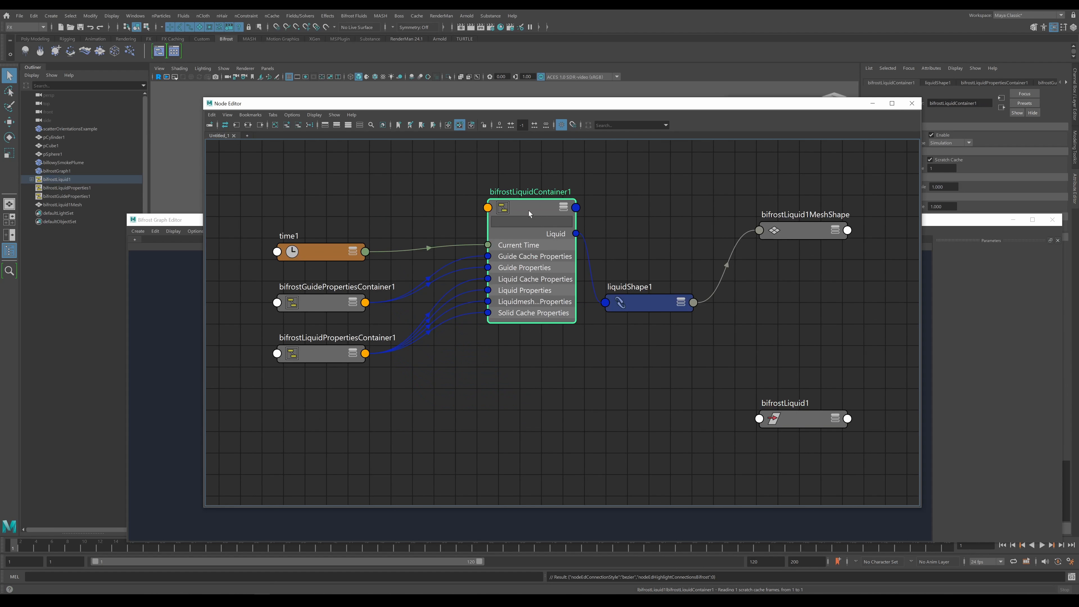
Look over the bifrostLiquidContainer1 connections with the Node Editor moved aside and close the editor
{"action": "scroll", "coordinate": [589, 387], "scroll_direction": "down", "scroll_amount": 5}
{"action": "scroll", "coordinate": [590, 387], "scroll_direction": "up", "scroll_amount": 5}
{"action": "scroll", "coordinate": [589, 386], "scroll_direction": "down", "scroll_amount": 2}
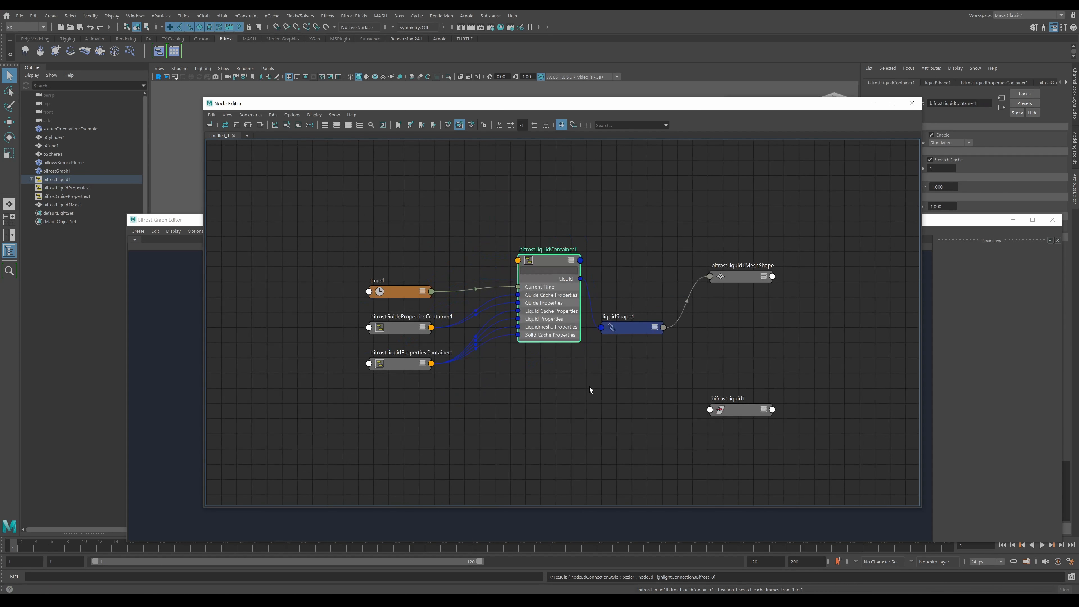
{"action": "left_click_drag", "start_coordinate": [496, 105], "coordinate": [589, 85]}
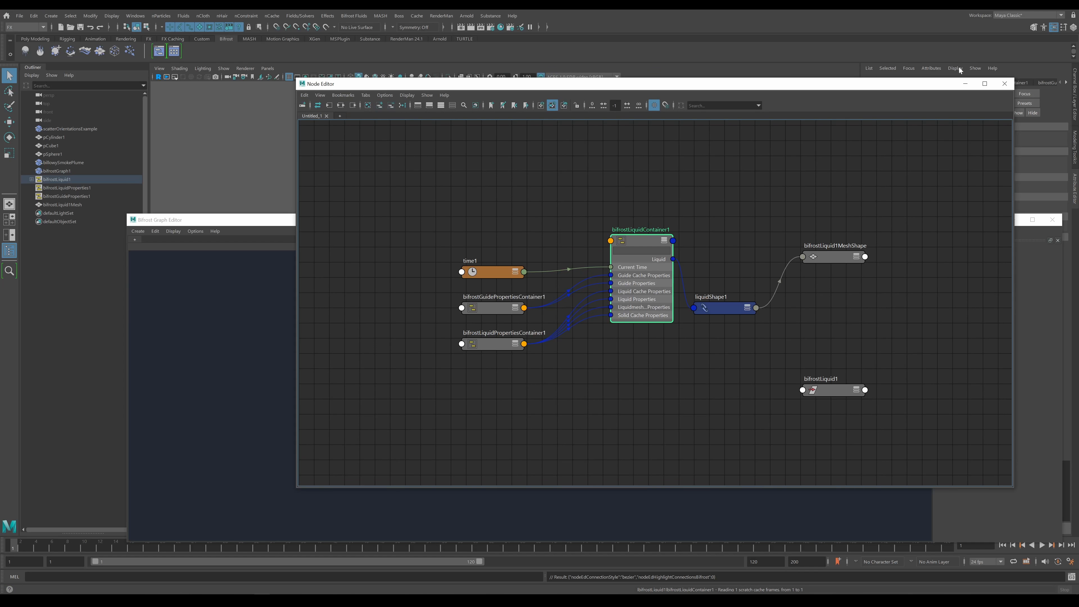
{"action": "left_click", "coordinate": [1005, 84]}
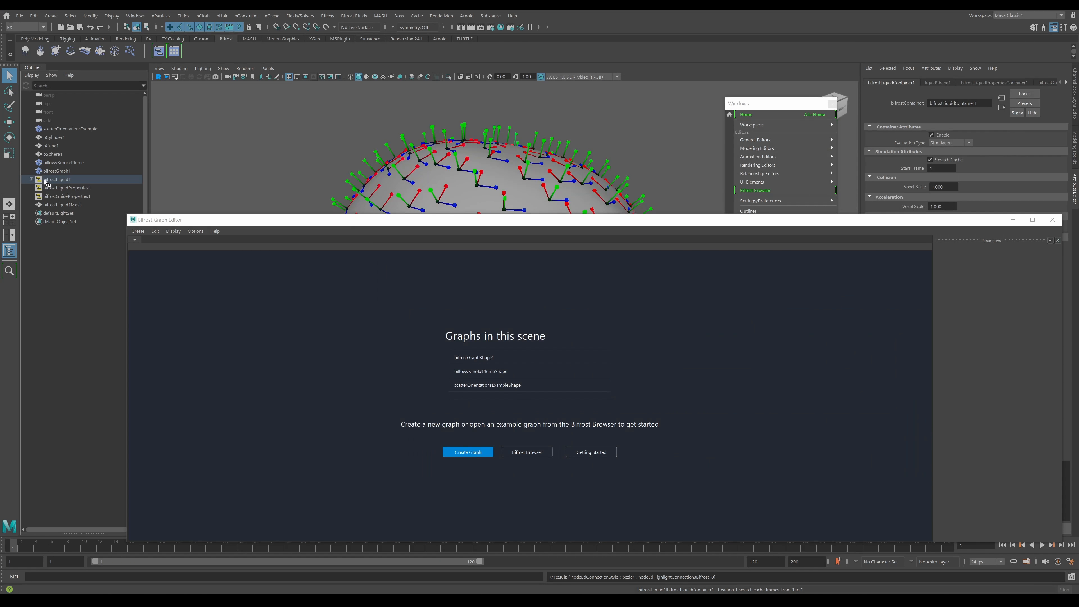
Select bifrostLiquidProperties1 to show its attributes and review the Bifrost Fluids commands as a detached list, dismissing the list when done
{"action": "left_click", "coordinate": [53, 187]}
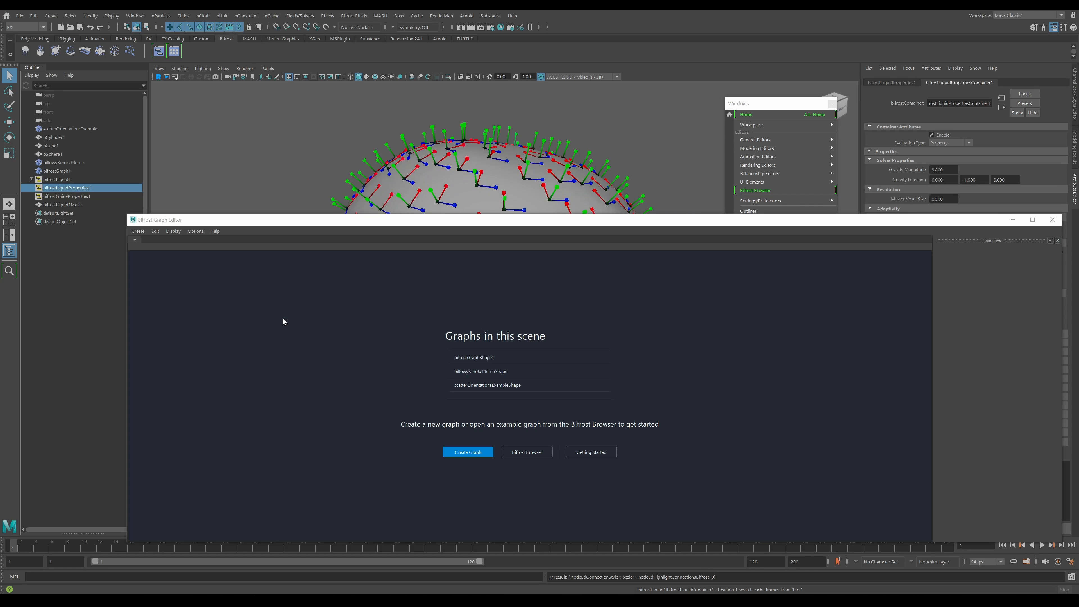
{"action": "mouse_move", "coordinate": [284, 225]}
{"action": "left_mouse_down"}
{"action": "mouse_move", "coordinate": [276, 201]}
{"action": "mouse_move", "coordinate": [269, 221]}
{"action": "mouse_move", "coordinate": [253, 218]}
{"action": "mouse_move", "coordinate": [265, 221]}
{"action": "left_mouse_up"}
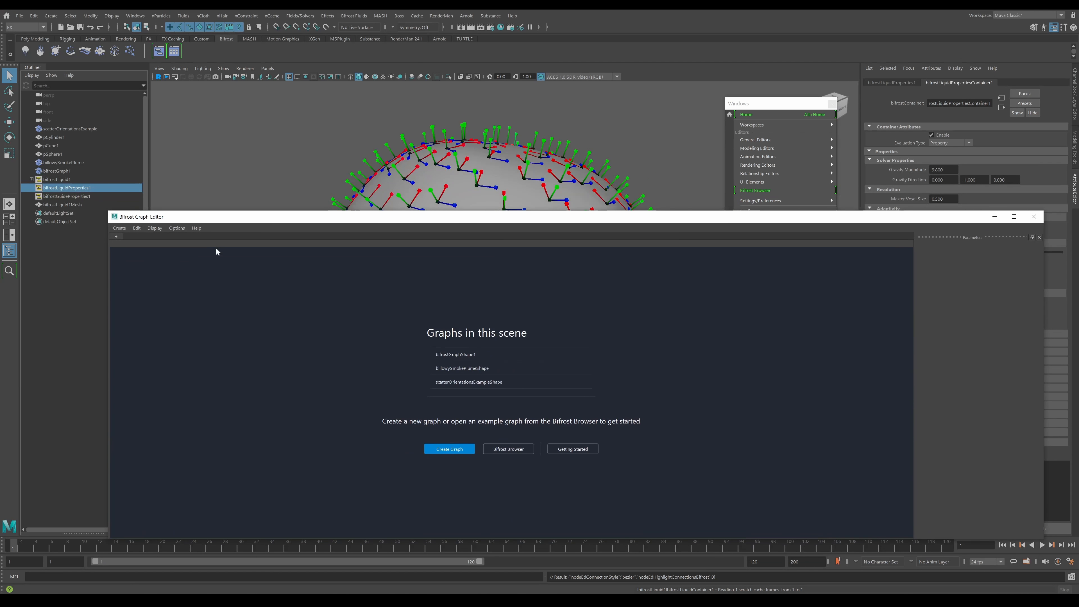
{"action": "left_click", "coordinate": [353, 16]}
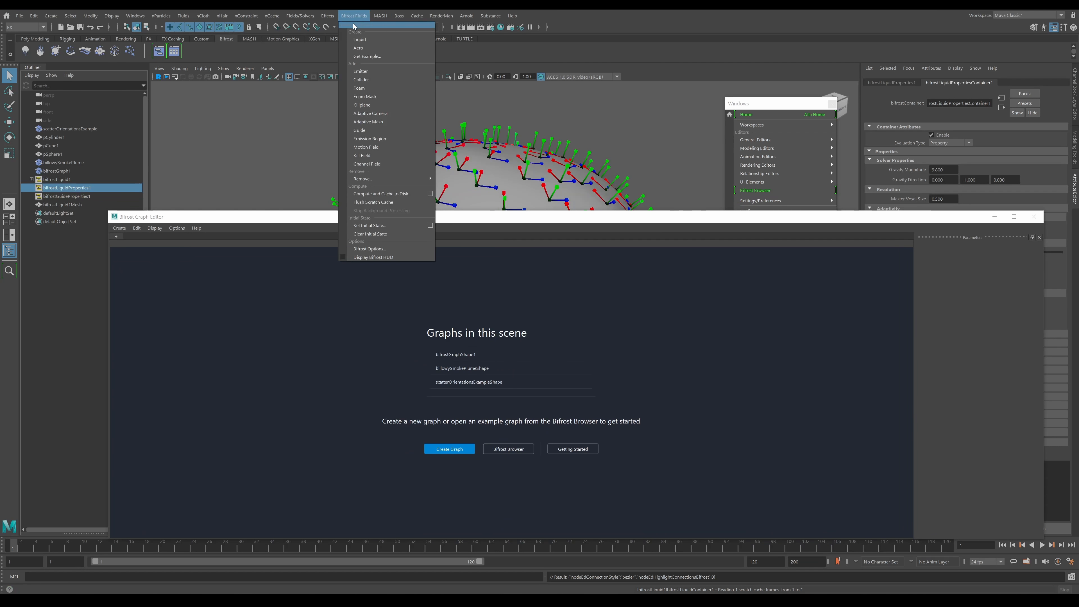
{"action": "left_click", "coordinate": [353, 22]}
{"action": "left_click_drag", "start_coordinate": [469, 62], "coordinate": [623, 84]}
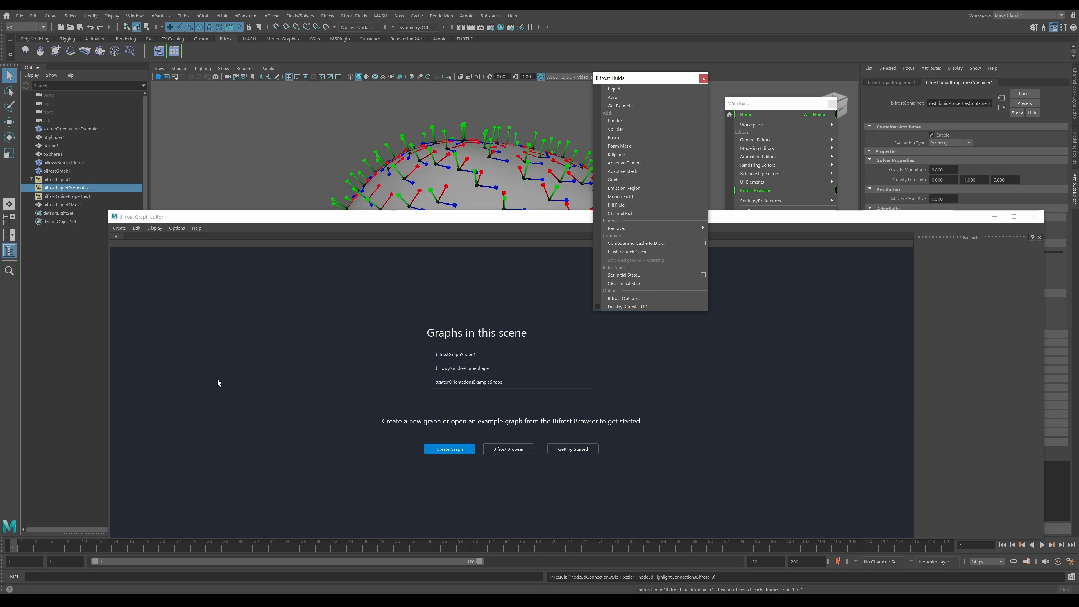
{"action": "left_click", "coordinate": [704, 79]}
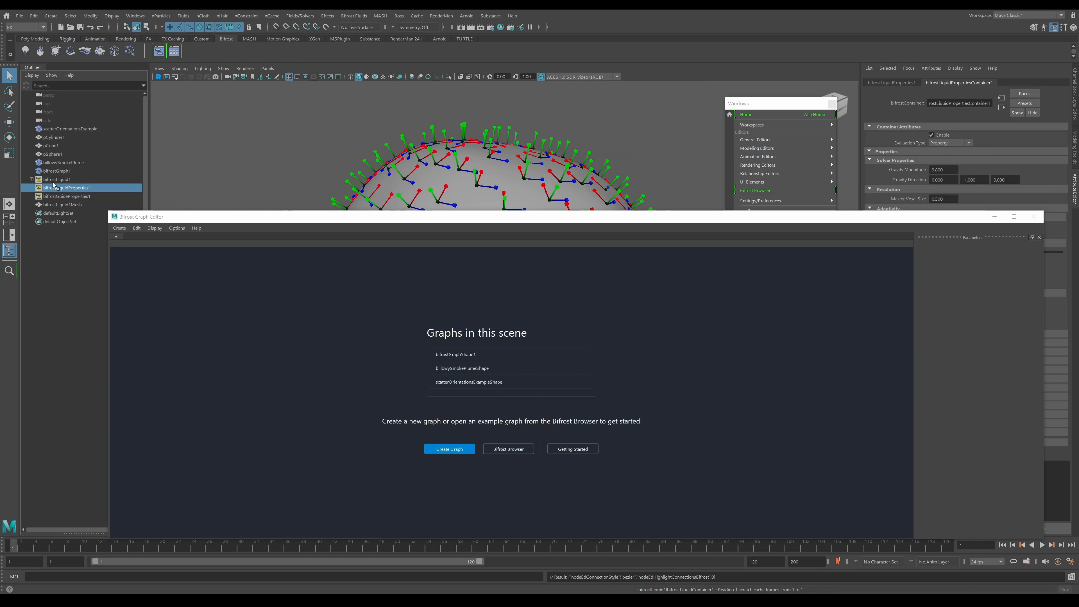
{"action": "left_click_drag", "start_coordinate": [268, 219], "coordinate": [241, 195]}
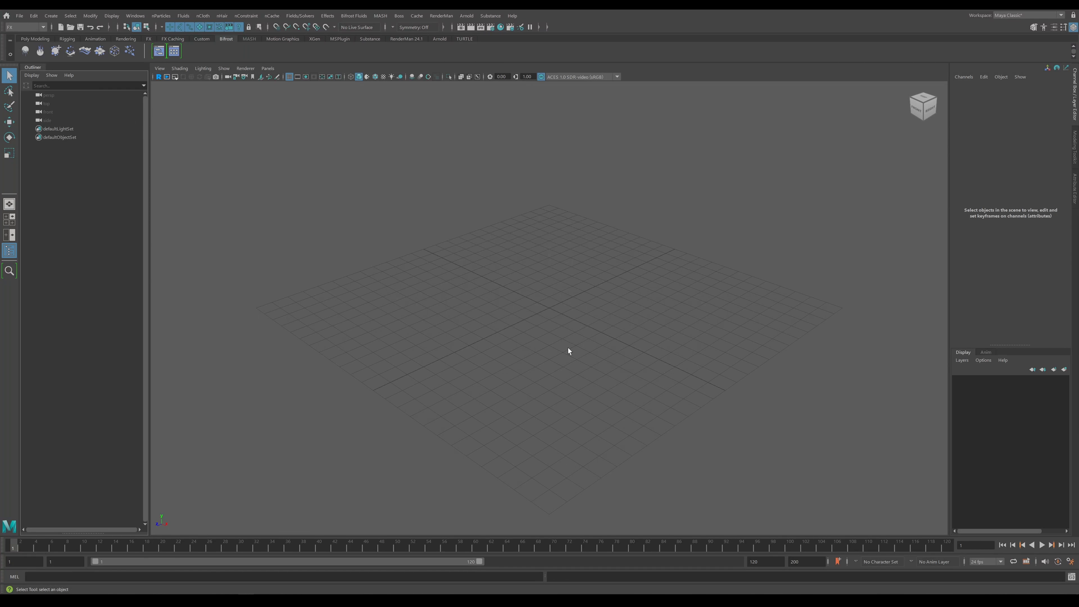
Bring up the Bifrost Graph Editor in the empty scene, check Maya's object creation commands and shift the editor window upward
{"action": "left_click", "coordinate": [160, 51]}
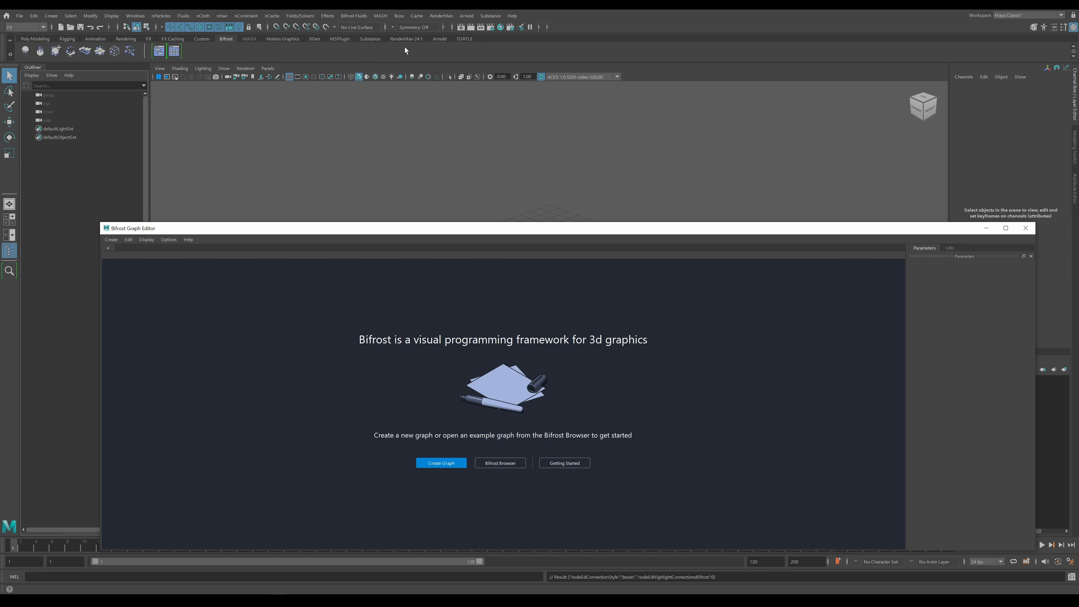
{"action": "left_click", "coordinate": [53, 16]}
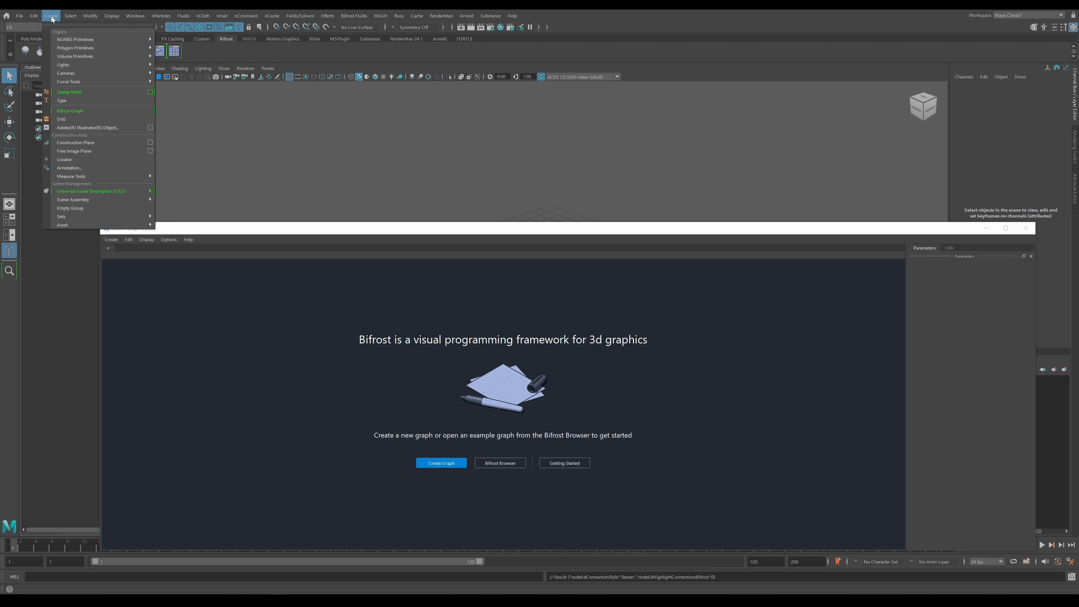
{"action": "left_click", "coordinate": [327, 143]}
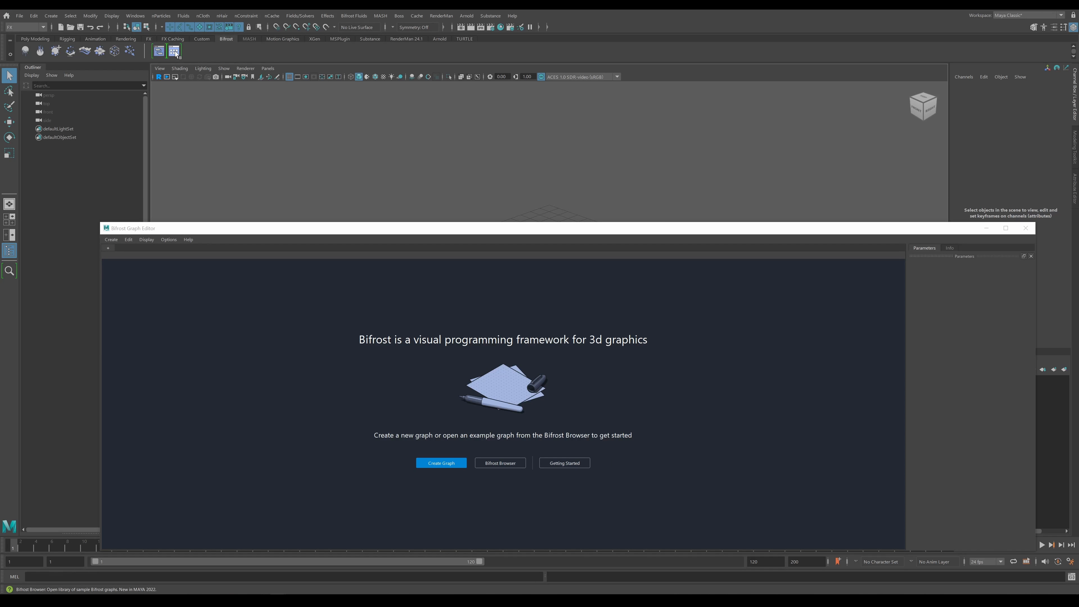
{"action": "left_click_drag", "start_coordinate": [510, 228], "coordinate": [515, 202]}
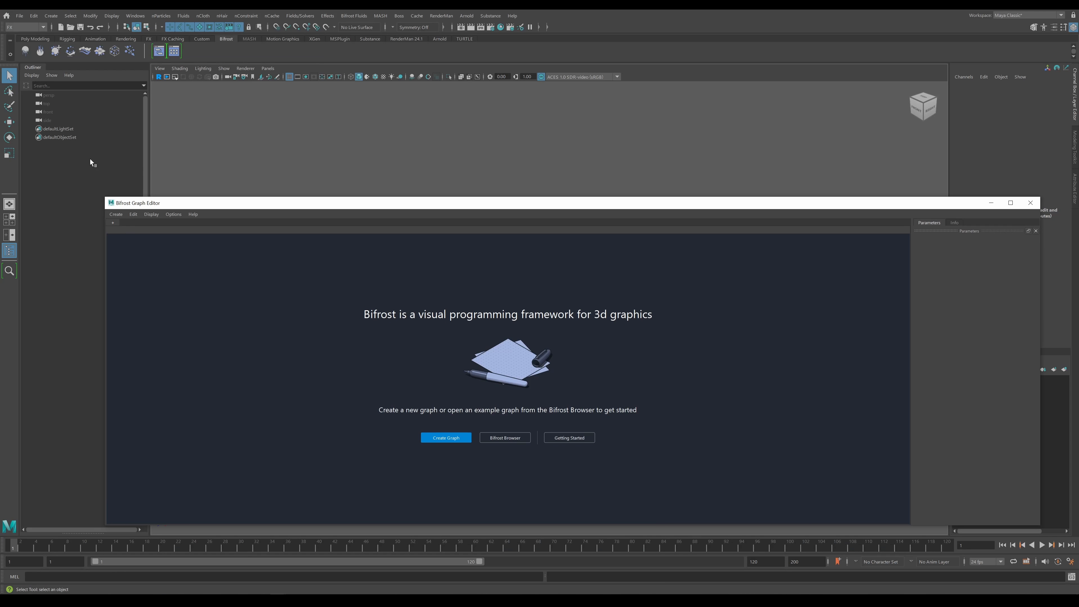
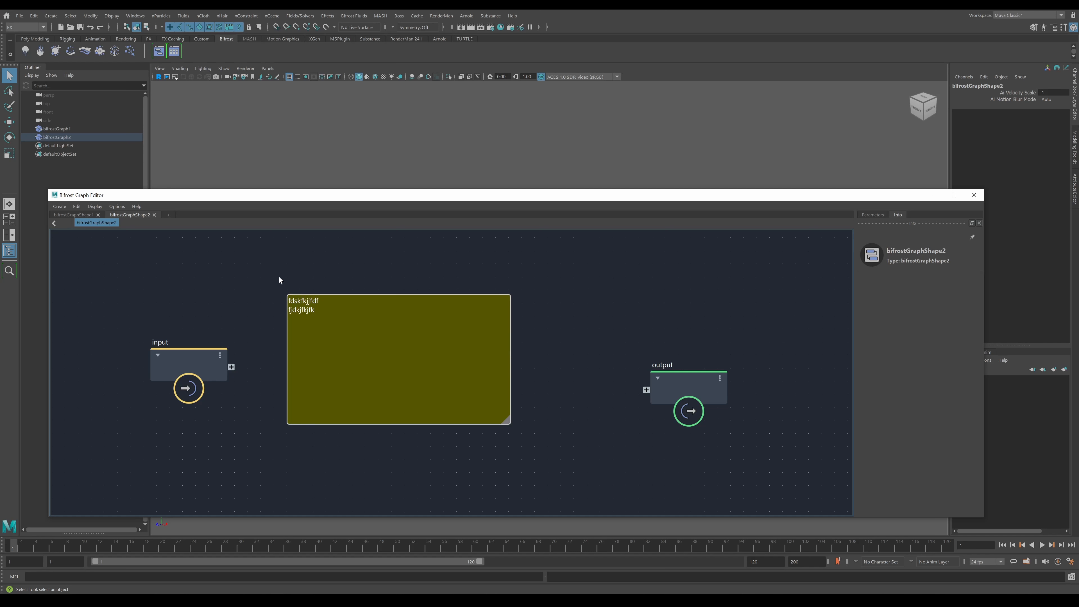
Place the input node on the sticky note, move the note, pull the node back out and reposition the note between input and output
{"action": "mouse_move", "coordinate": [456, 375]}
{"action": "left_mouse_down"}
{"action": "mouse_move", "coordinate": [403, 357]}
{"action": "mouse_move", "coordinate": [525, 384]}
{"action": "mouse_move", "coordinate": [530, 359]}
{"action": "mouse_move", "coordinate": [518, 346]}
{"action": "mouse_move", "coordinate": [444, 385]}
{"action": "left_mouse_up"}
{"action": "left_click_drag", "start_coordinate": [188, 364], "coordinate": [358, 379]}
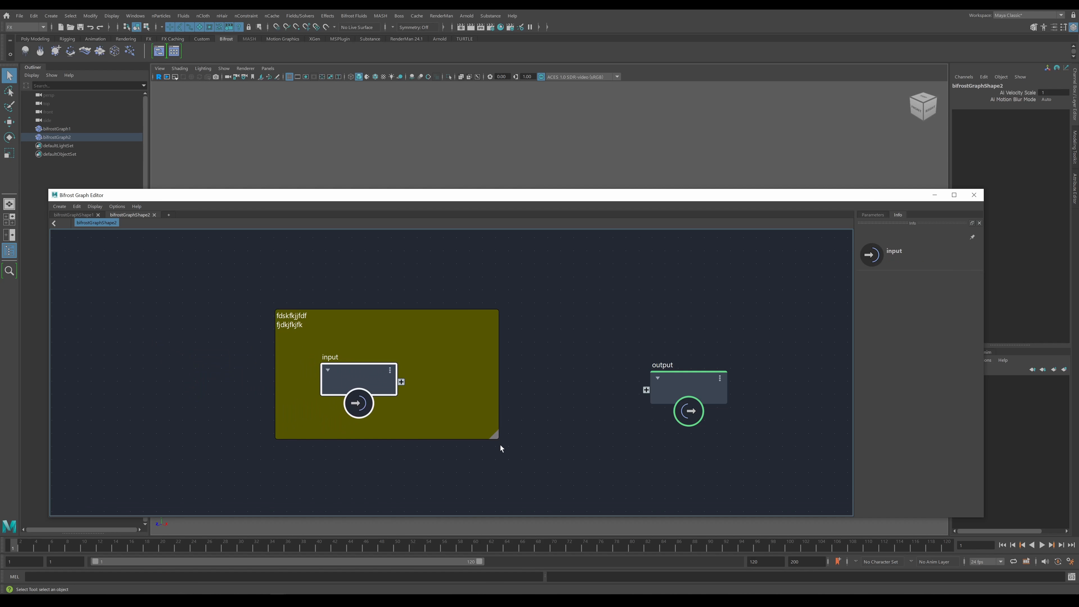
{"action": "left_click_drag", "start_coordinate": [437, 360], "coordinate": [437, 309]}
{"action": "left_click_drag", "start_coordinate": [380, 338], "coordinate": [163, 367]}
{"action": "left_click_drag", "start_coordinate": [421, 340], "coordinate": [476, 370]}
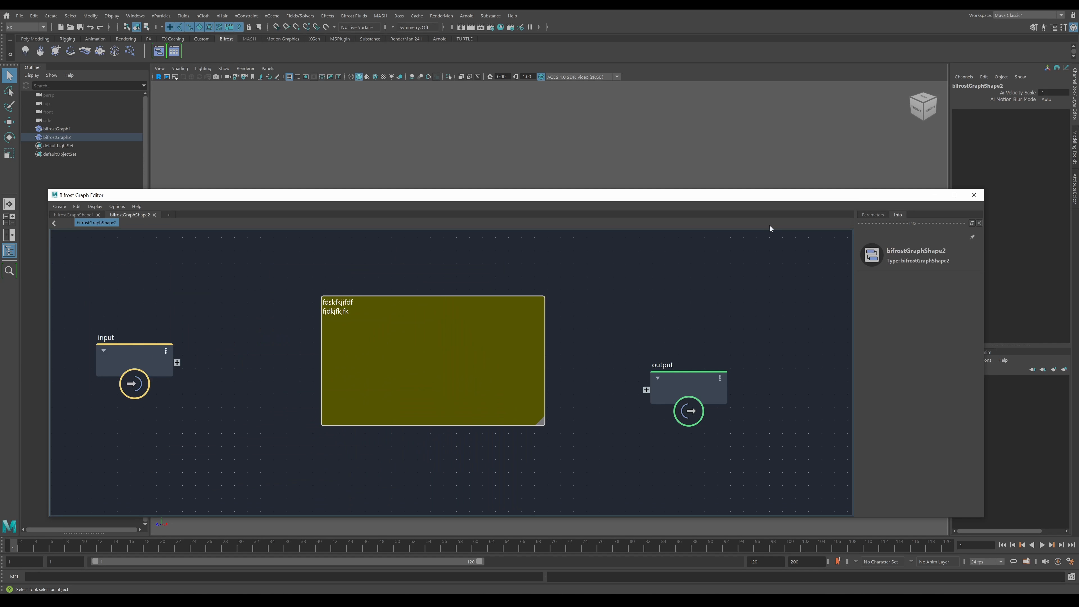
Close the Bifrost Graph Editor and import scatter_orientations_example from the Scatter Pack category of the Bifrost Browser
{"action": "left_click", "coordinate": [974, 195]}
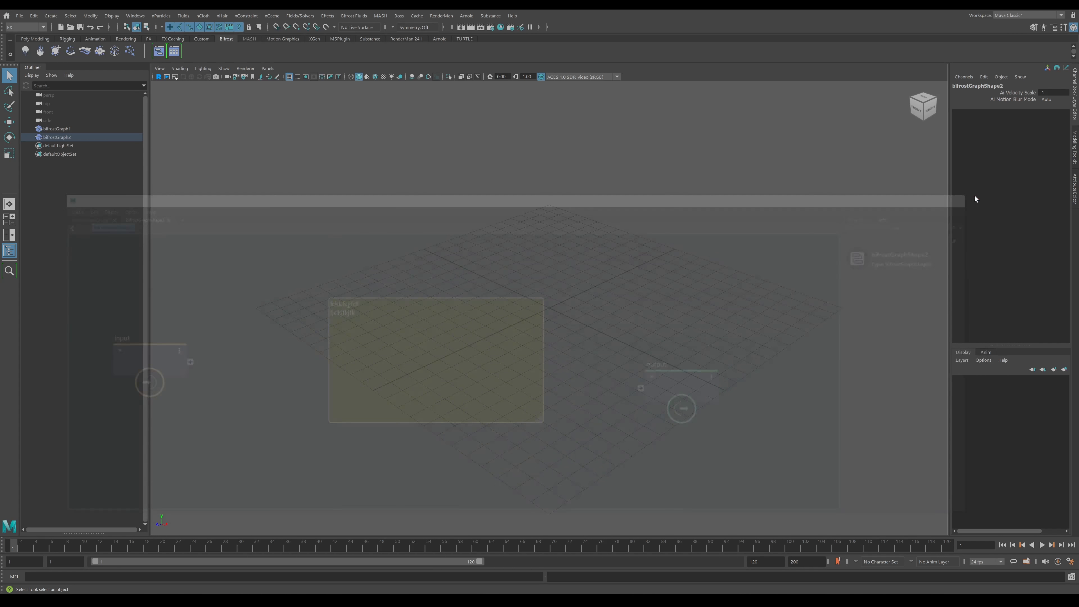
{"action": "left_click", "coordinate": [173, 51]}
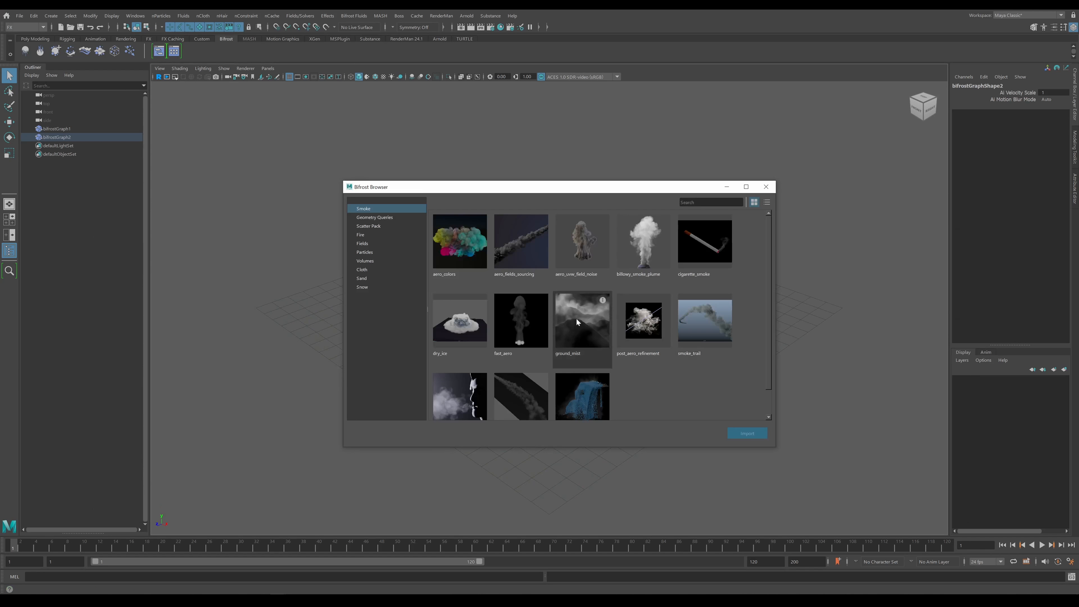
{"action": "left_click", "coordinate": [376, 231]}
{"action": "left_click", "coordinate": [527, 251]}
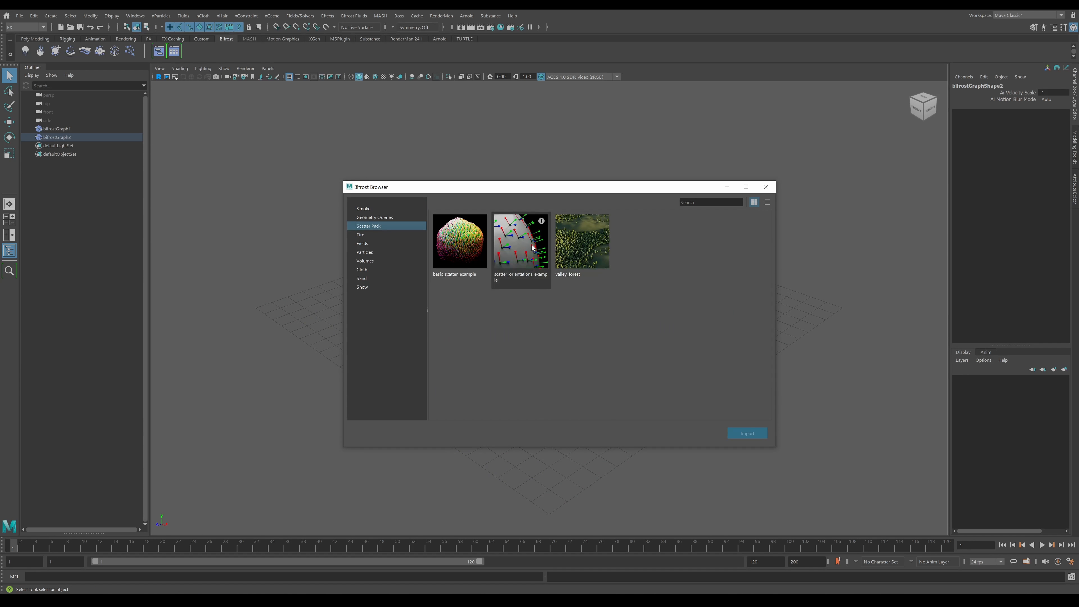
{"action": "left_click", "coordinate": [746, 434]}
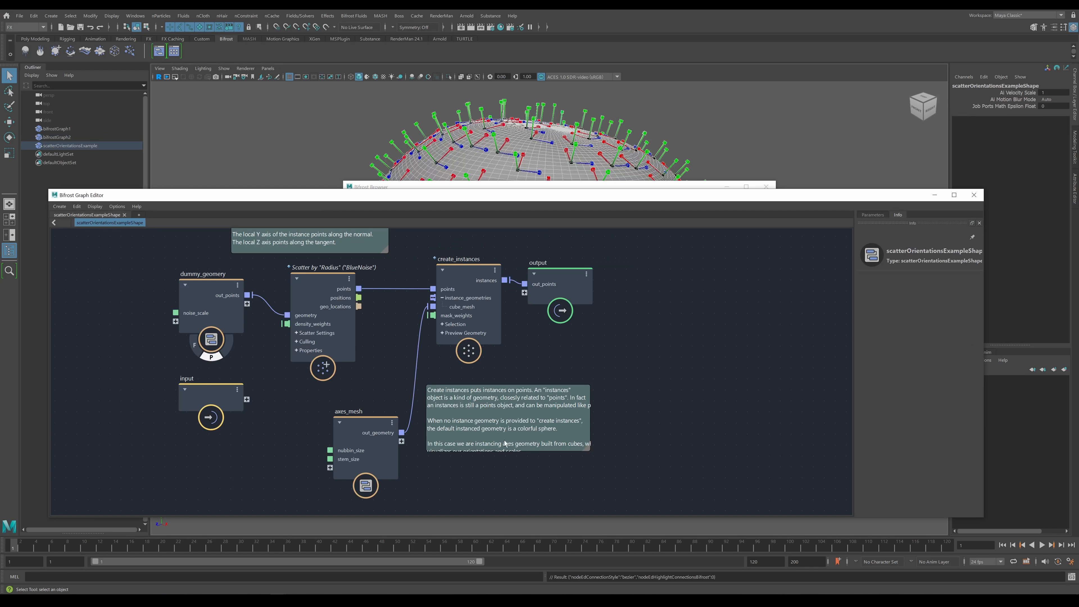
Enlarge the sticky note explaining create_instances until its full text fits and move it away from the axes_mesh node
{"action": "left_click_drag", "start_coordinate": [588, 451], "coordinate": [623, 494]}
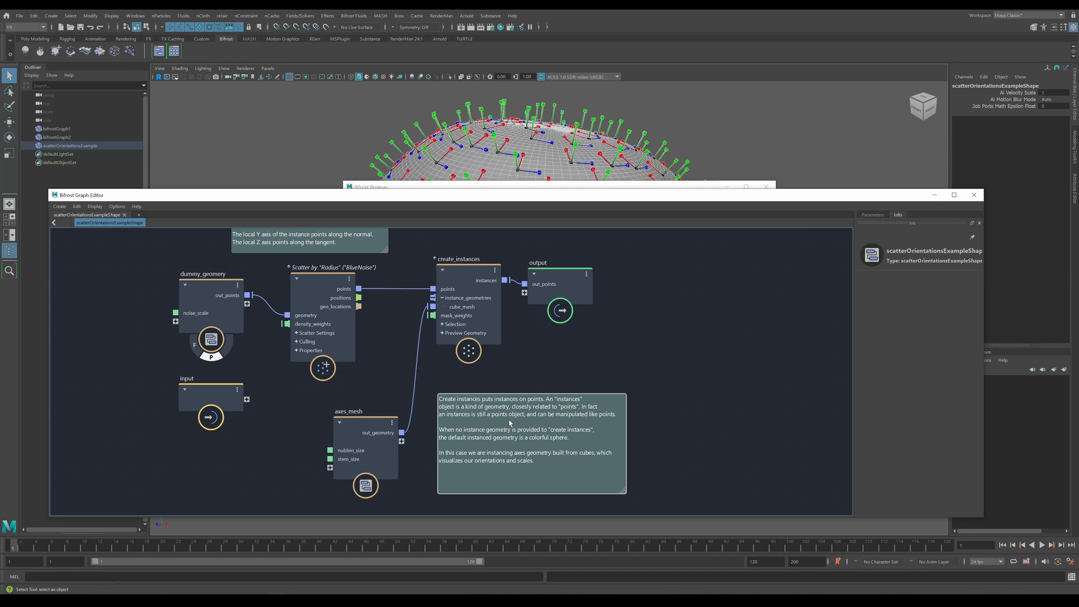
{"action": "scroll", "coordinate": [567, 411], "scroll_direction": "down", "scroll_amount": 3}
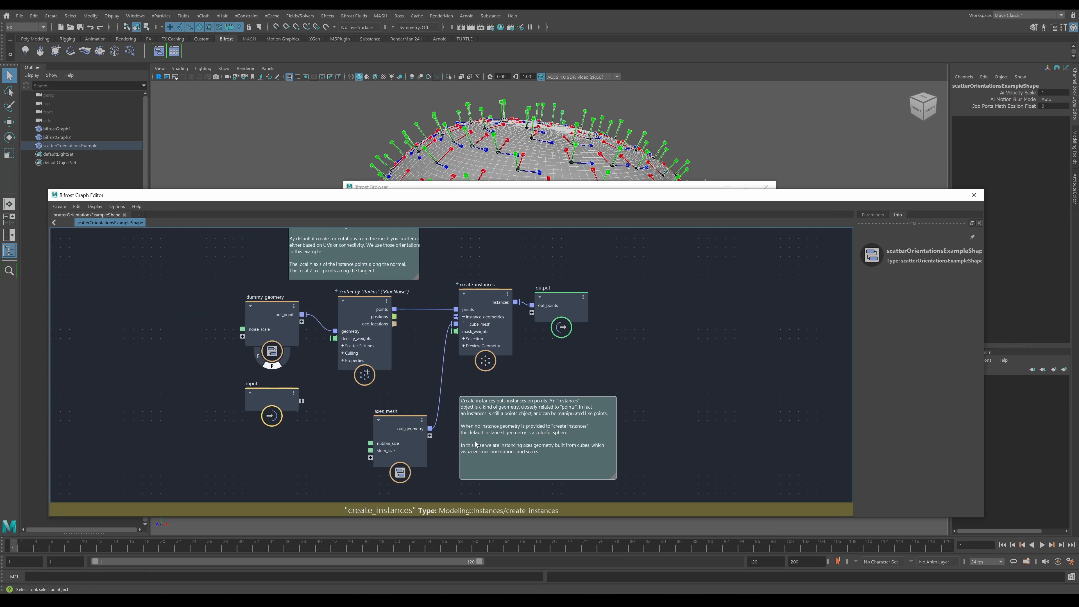
{"action": "left_click_drag", "start_coordinate": [559, 445], "coordinate": [641, 470]}
{"action": "scroll", "coordinate": [526, 363], "scroll_direction": "up", "scroll_amount": 1}
{"action": "middle_click_drag", "start_coordinate": [473, 412], "coordinate": [500, 473], "text": "alt"}
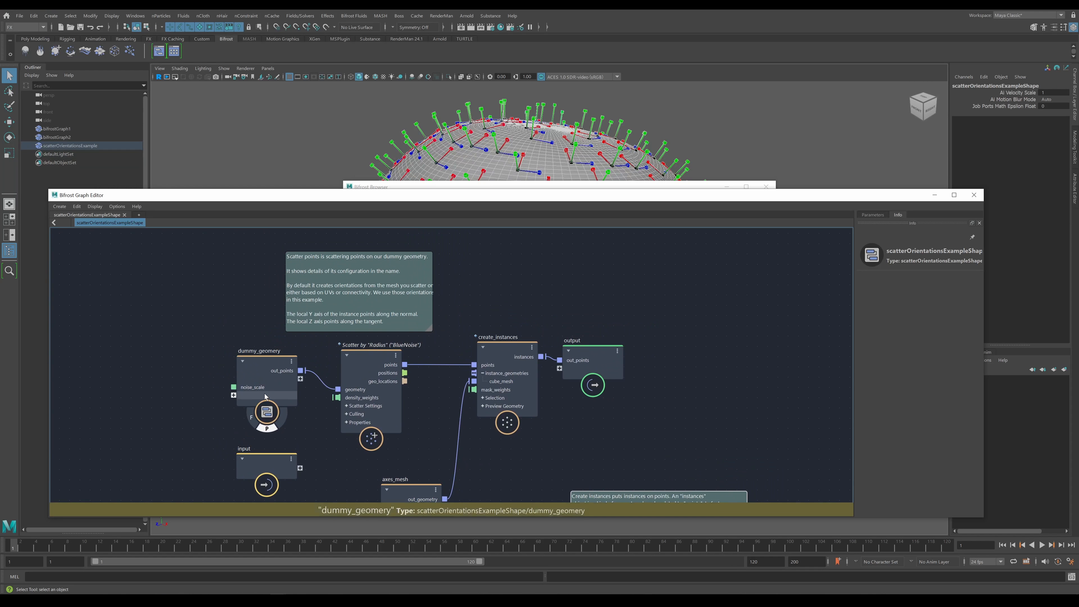
Move the dummy_geomery node slightly away from its neighbour and view the parameters of it and the scatter_points node
{"action": "left_click", "coordinate": [263, 375]}
{"action": "left_click_drag", "start_coordinate": [263, 376], "coordinate": [223, 364]}
{"action": "left_click", "coordinate": [873, 215]}
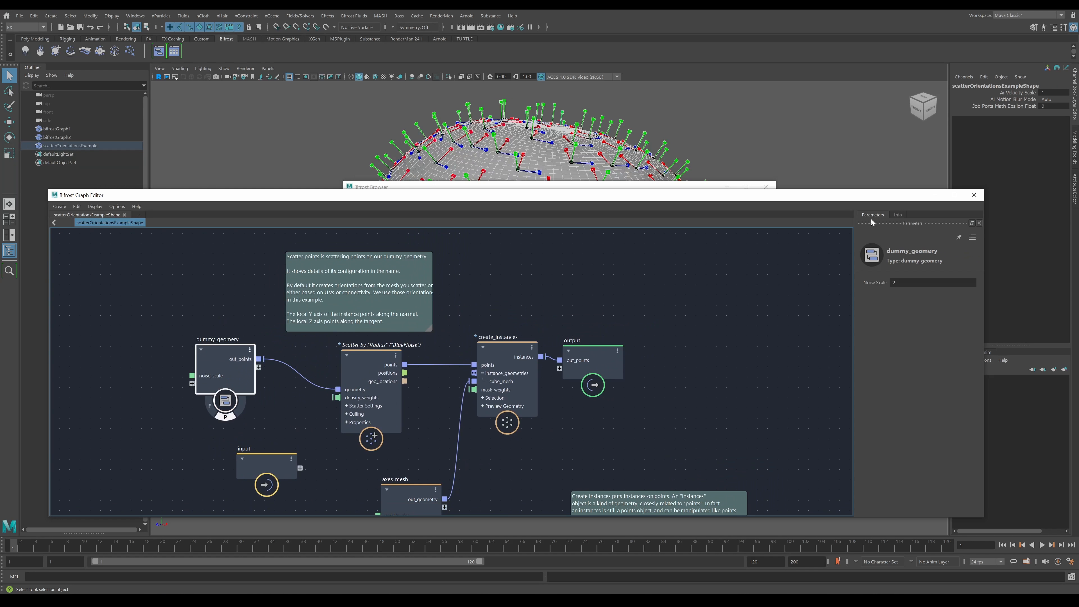
{"action": "left_click", "coordinate": [358, 370]}
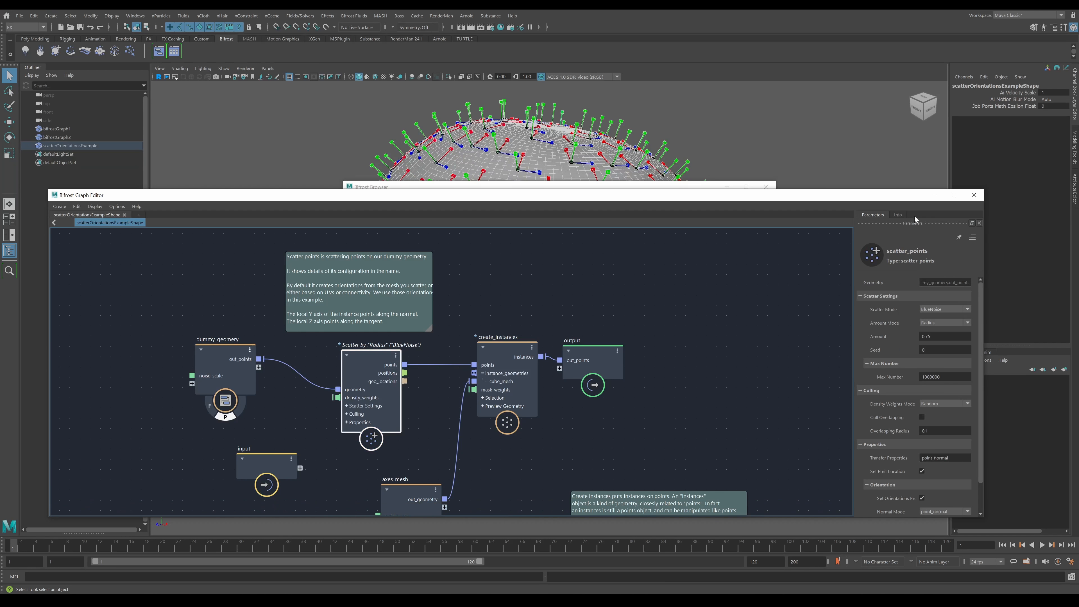
Read the scatter_points node's documentation down to the orientation inputs, widening the graph editor window and its info area
{"action": "left_click", "coordinate": [899, 215]}
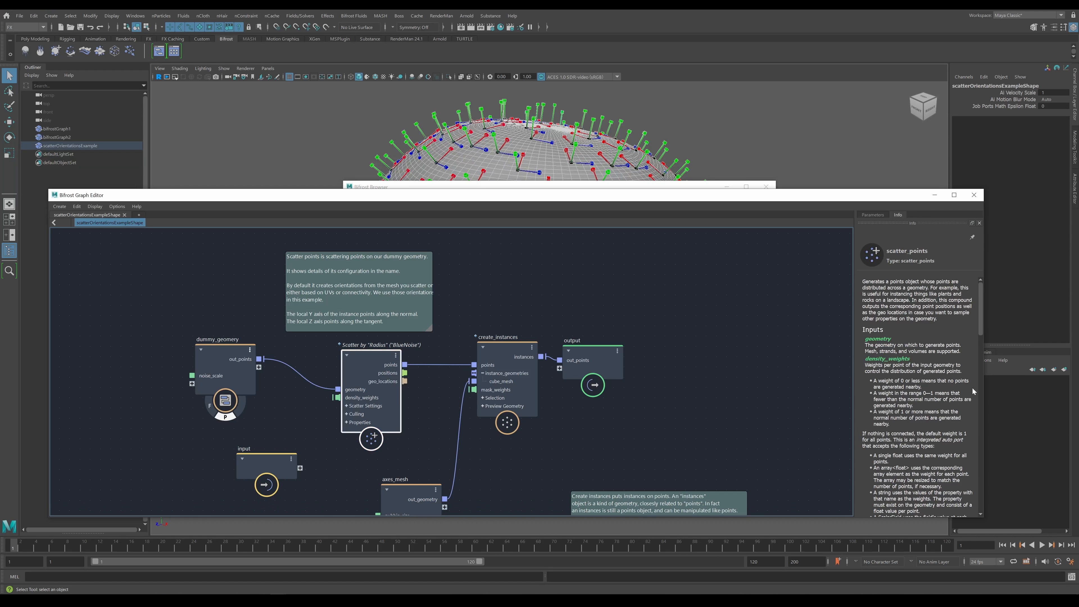
{"action": "left_click_drag", "start_coordinate": [985, 366], "coordinate": [1024, 365]}
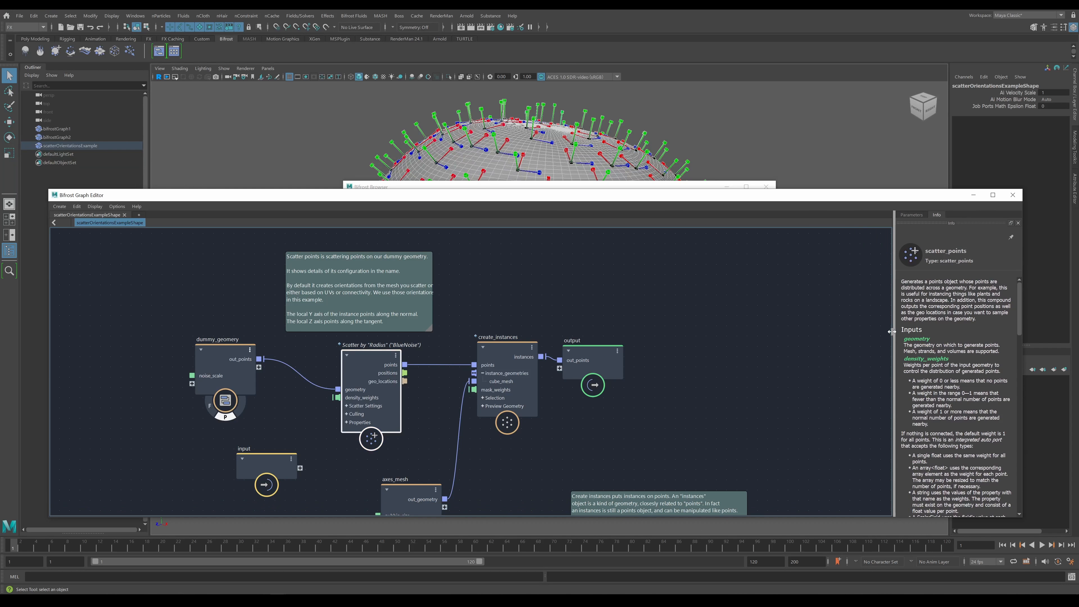
{"action": "left_click_drag", "start_coordinate": [893, 339], "coordinate": [865, 339]}
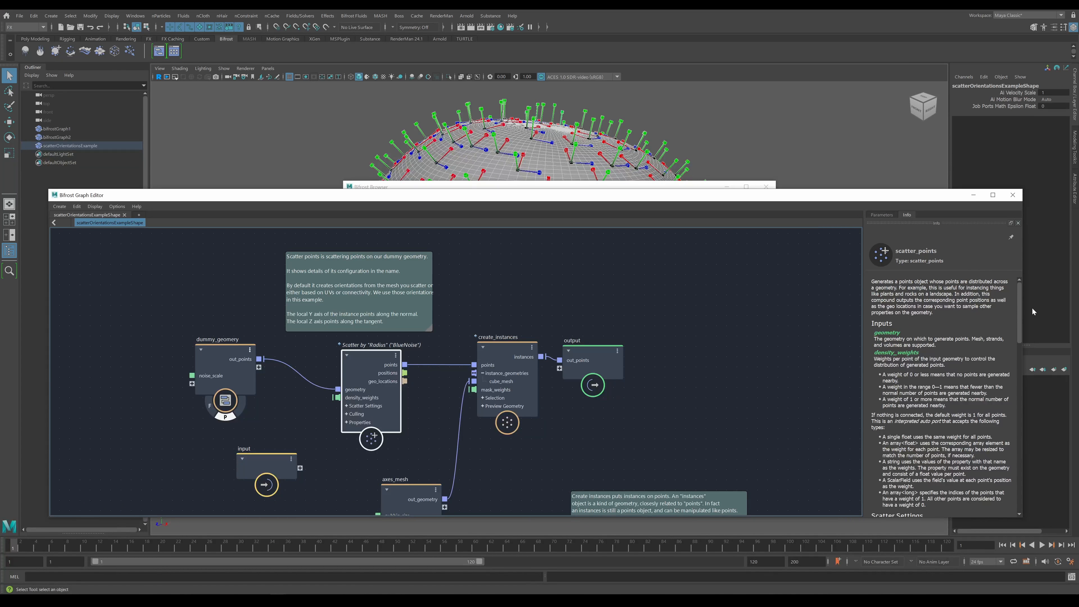
{"action": "scroll", "coordinate": [922, 456], "scroll_direction": "down", "scroll_amount": 10}
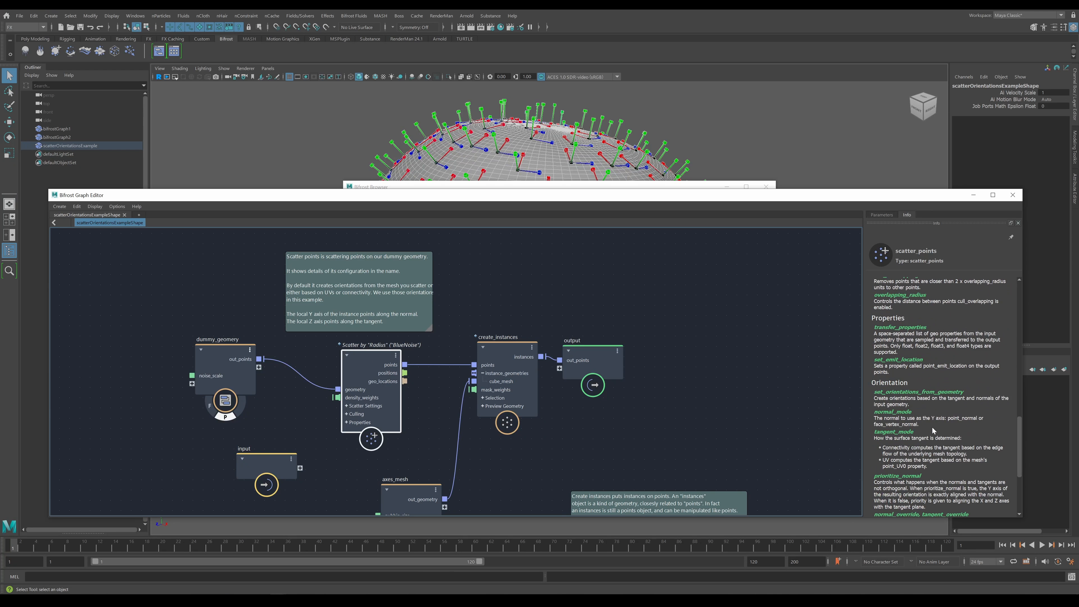
{"action": "scroll", "coordinate": [932, 431], "scroll_direction": "down", "scroll_amount": 3}
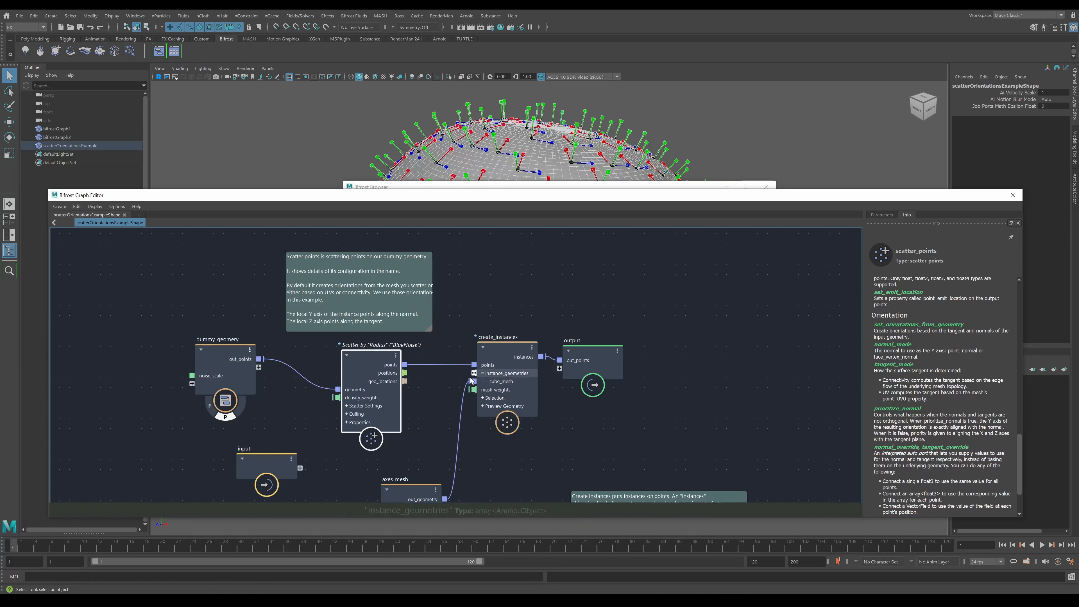
{"action": "left_click_drag", "start_coordinate": [493, 198], "coordinate": [486, 161]}
{"action": "left_click_drag", "start_coordinate": [407, 464], "coordinate": [399, 443]}
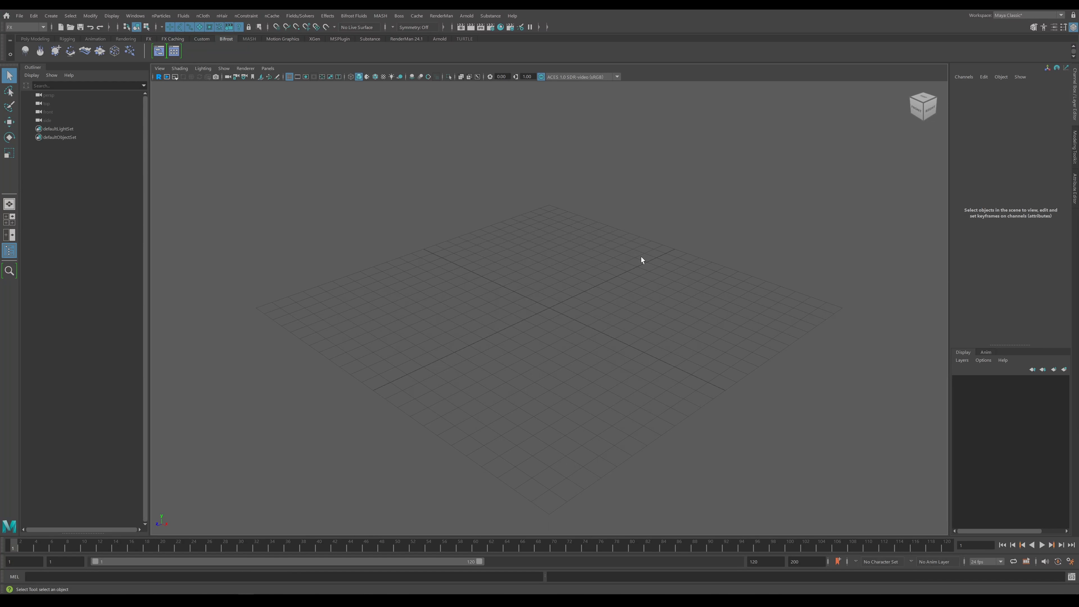
Import the smoke_trail example from the Bifrost Browser's Smoke category, close the browser and move the graph editor up
{"action": "left_click", "coordinate": [174, 51]}
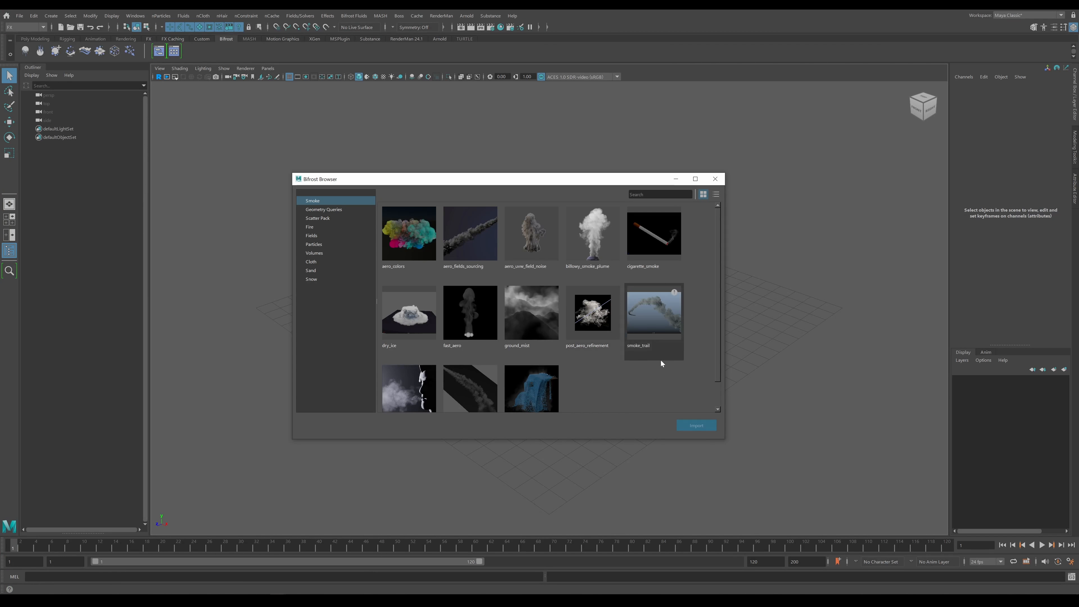
{"action": "left_click", "coordinate": [661, 360]}
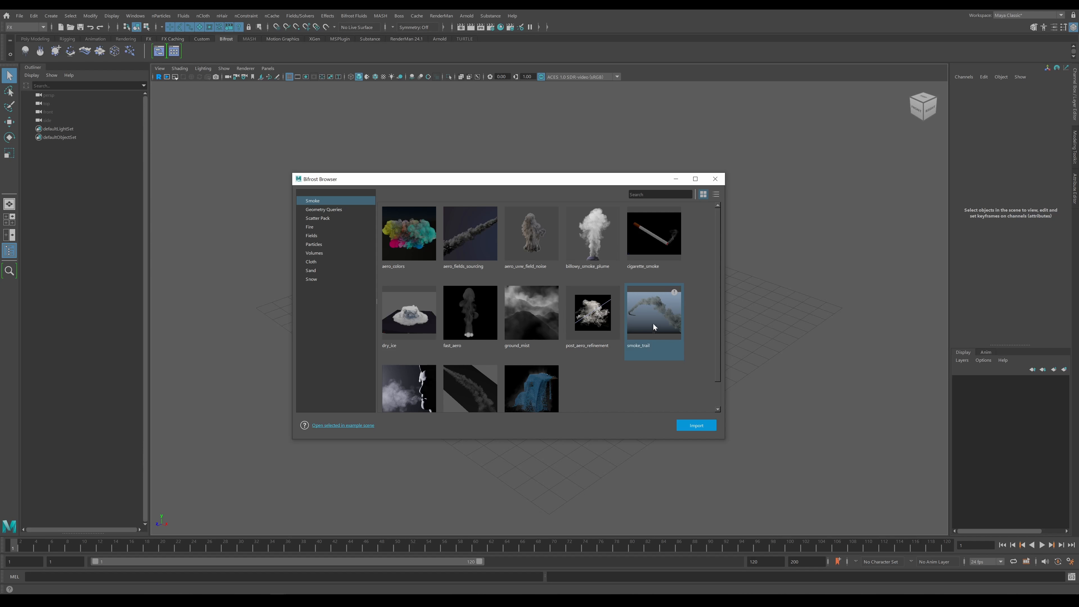
{"action": "left_click", "coordinate": [695, 426]}
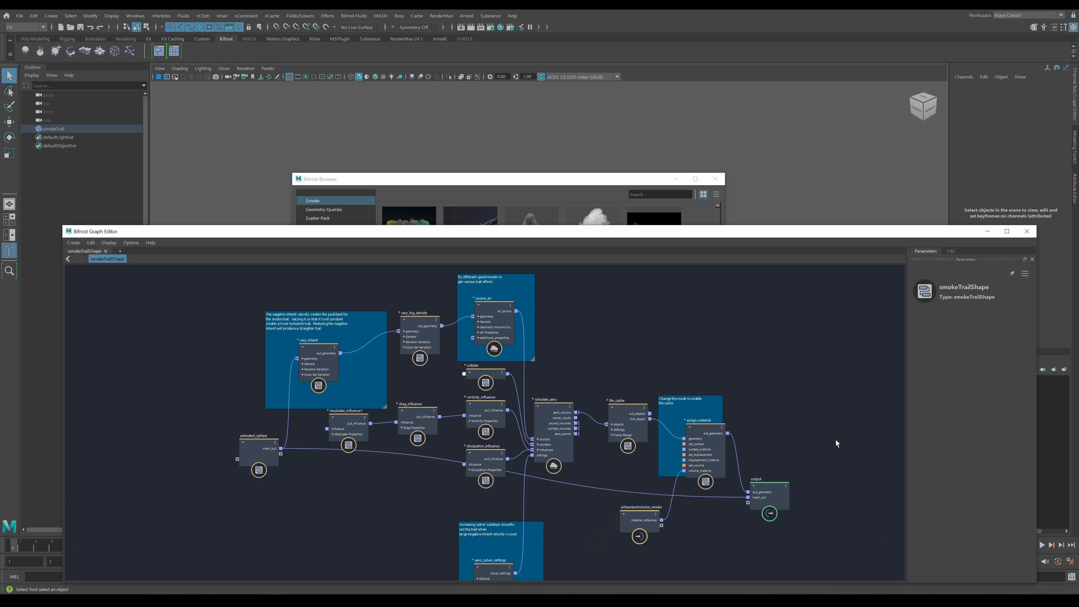
{"action": "left_click", "coordinate": [714, 178]}
{"action": "left_click_drag", "start_coordinate": [688, 233], "coordinate": [614, 146]}
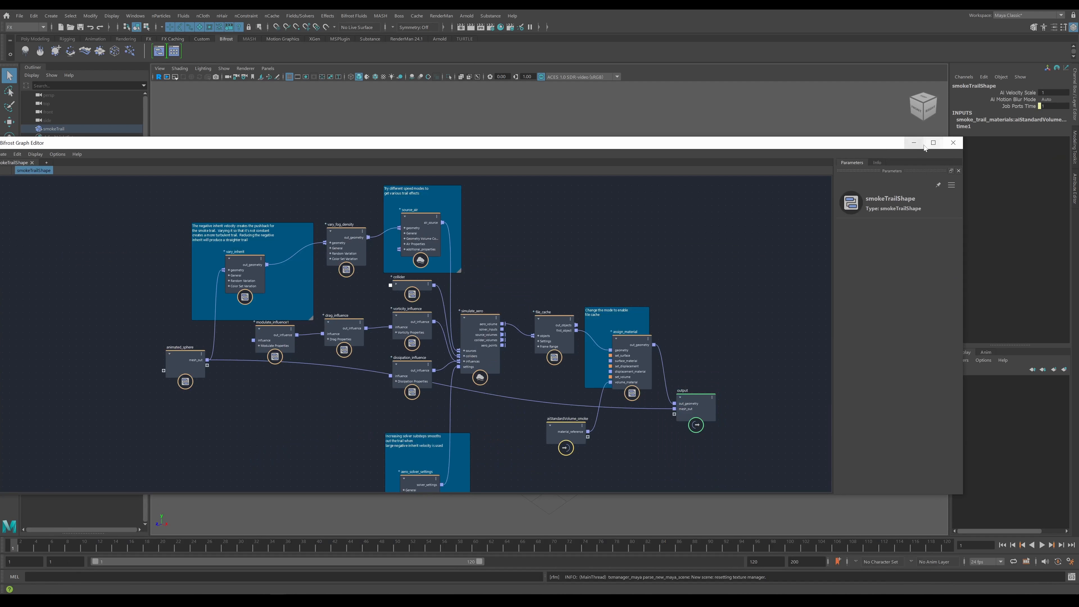
Minimize the graph editor, play the smoke trail simulation, stop it at frame 13 and view the trail from the side
{"action": "left_click", "coordinate": [913, 145]}
{"action": "scroll", "coordinate": [565, 337], "scroll_direction": "up", "scroll_amount": 3}
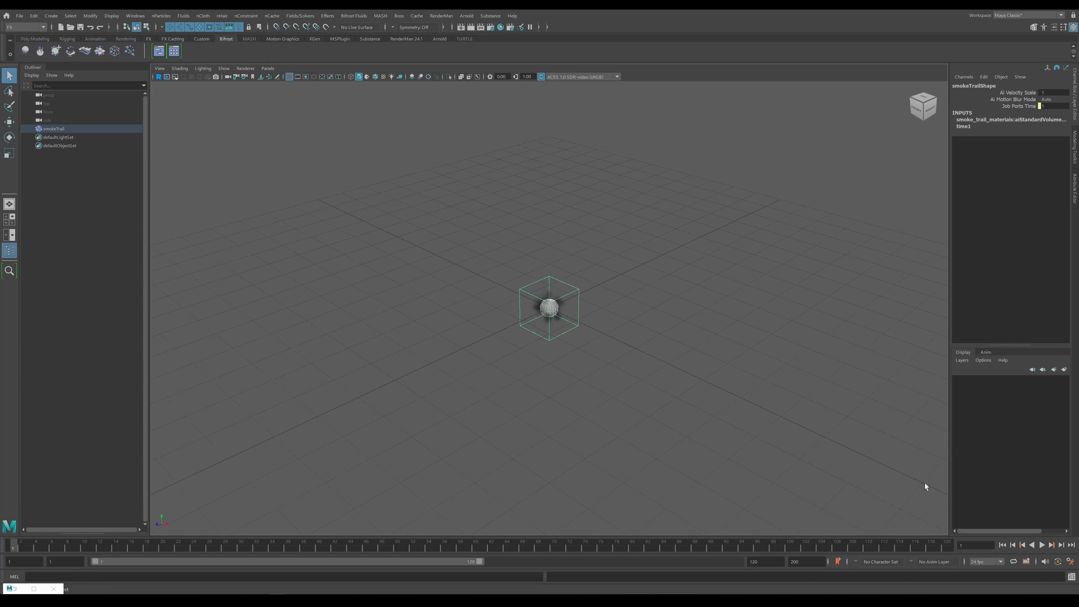
{"action": "left_click", "coordinate": [1042, 545]}
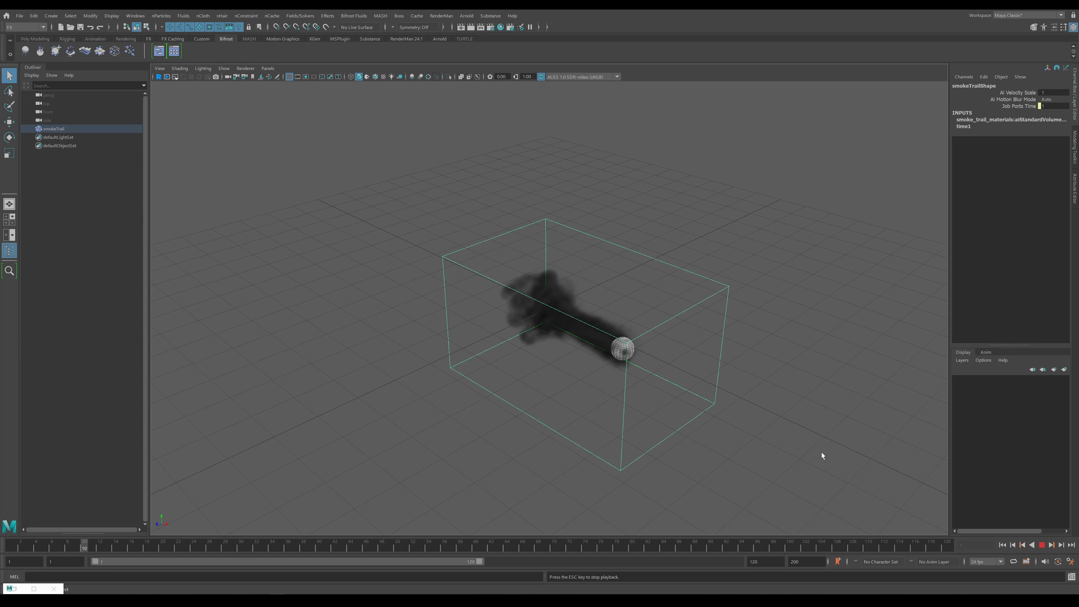
{"action": "key", "text": "Escape"}
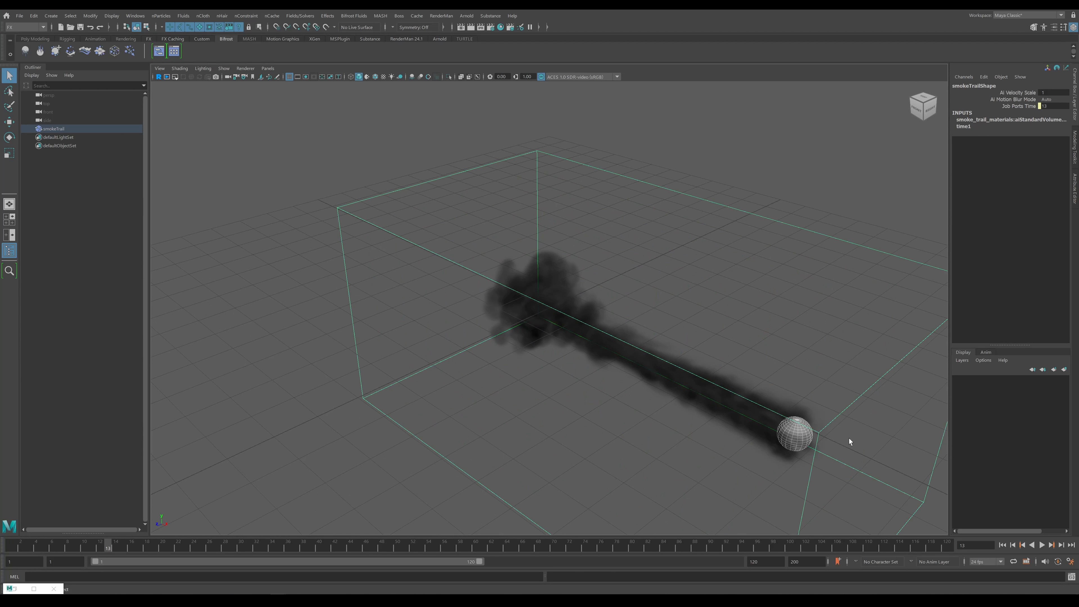
{"action": "middle_click_drag", "start_coordinate": [799, 407], "coordinate": [683, 322], "text": "alt"}
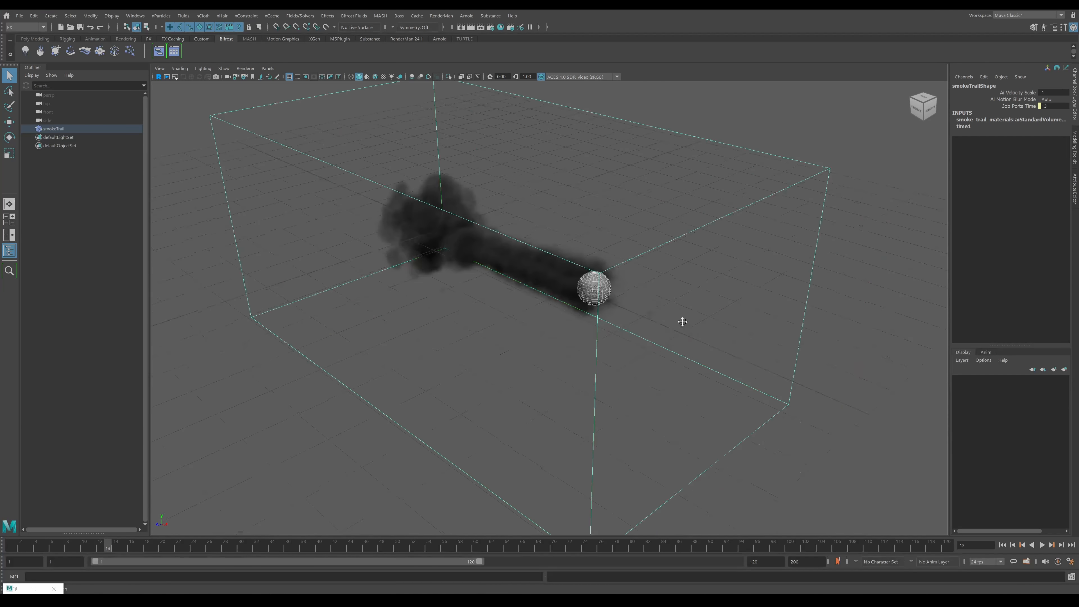
{"action": "left_click_drag", "start_coordinate": [682, 322], "coordinate": [748, 322], "text": "alt"}
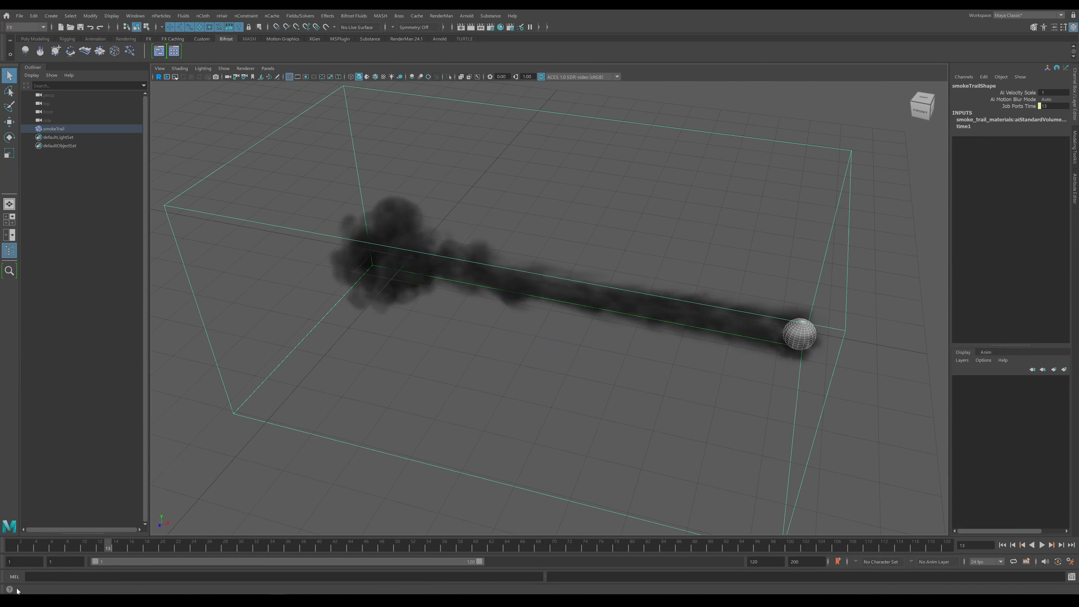
Restore the graph editor and place it low enough to keep the start of the smoke trail in view
{"action": "left_click", "coordinate": [34, 589]}
{"action": "left_click_drag", "start_coordinate": [427, 147], "coordinate": [491, 208]}
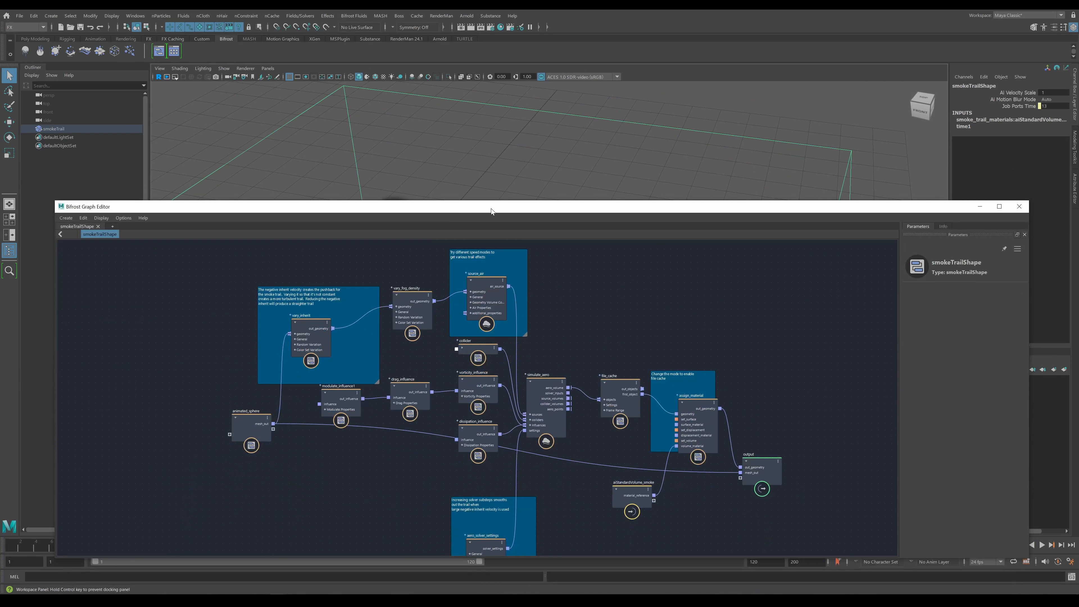
{"action": "middle_click_drag", "start_coordinate": [568, 162], "coordinate": [560, 136], "text": "alt"}
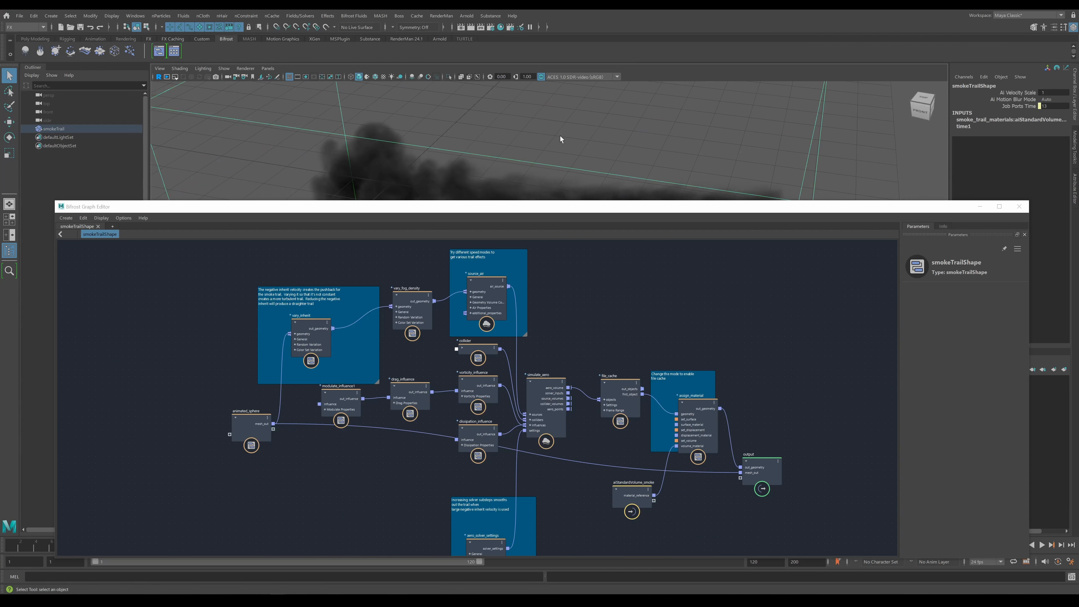
{"action": "left_click_drag", "start_coordinate": [566, 208], "coordinate": [597, 215]}
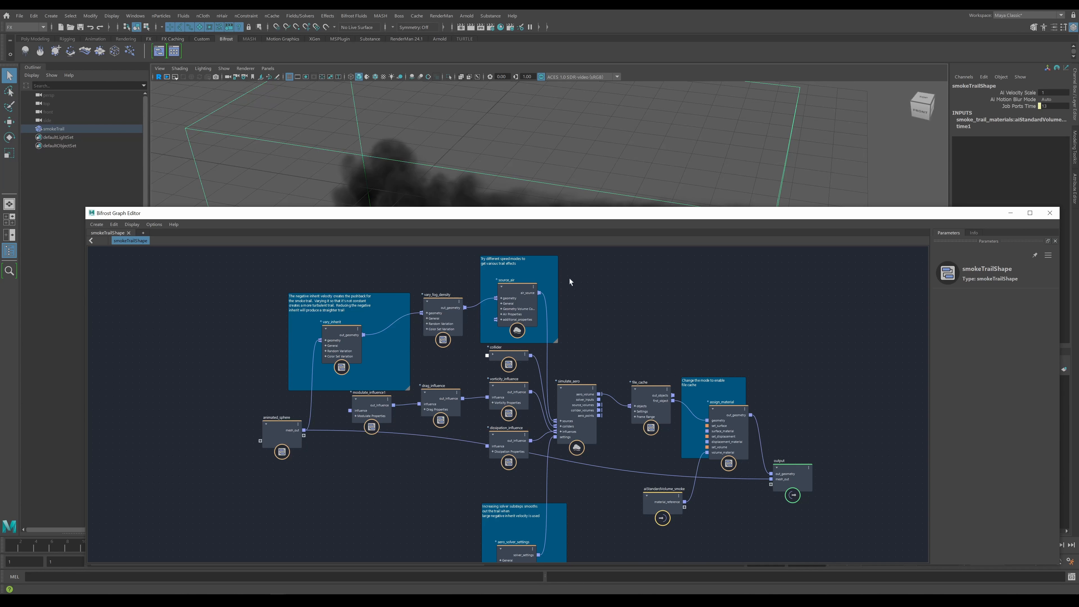
Move the dissipation_influence node away from vorticity_influence and shift the sticky note around vary_inherit slightly outward
{"action": "scroll", "coordinate": [591, 366], "scroll_direction": "up", "scroll_amount": 2}
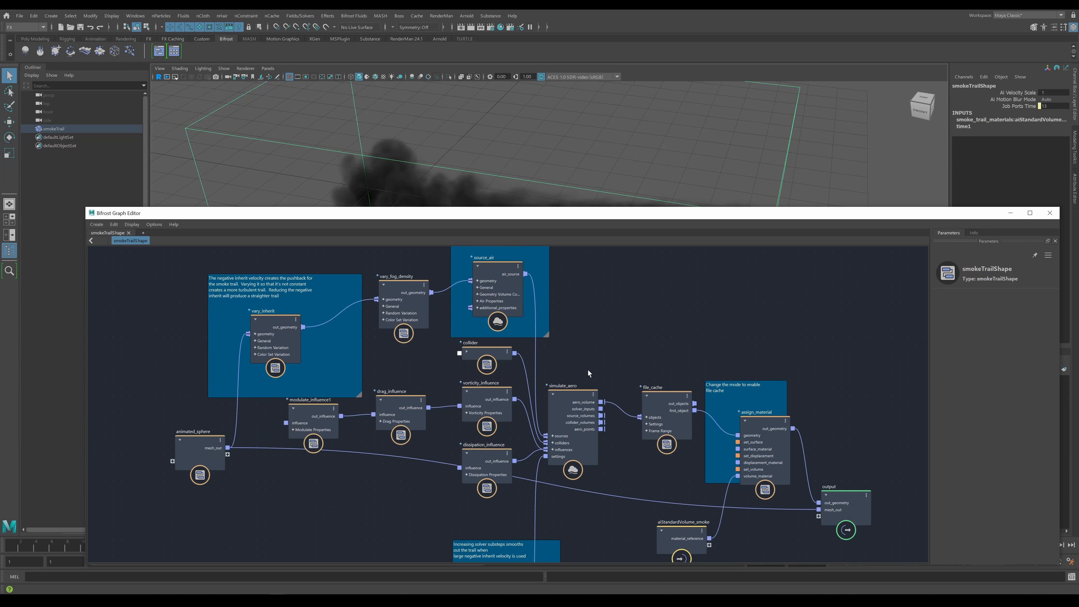
{"action": "left_click_drag", "start_coordinate": [483, 456], "coordinate": [426, 486]}
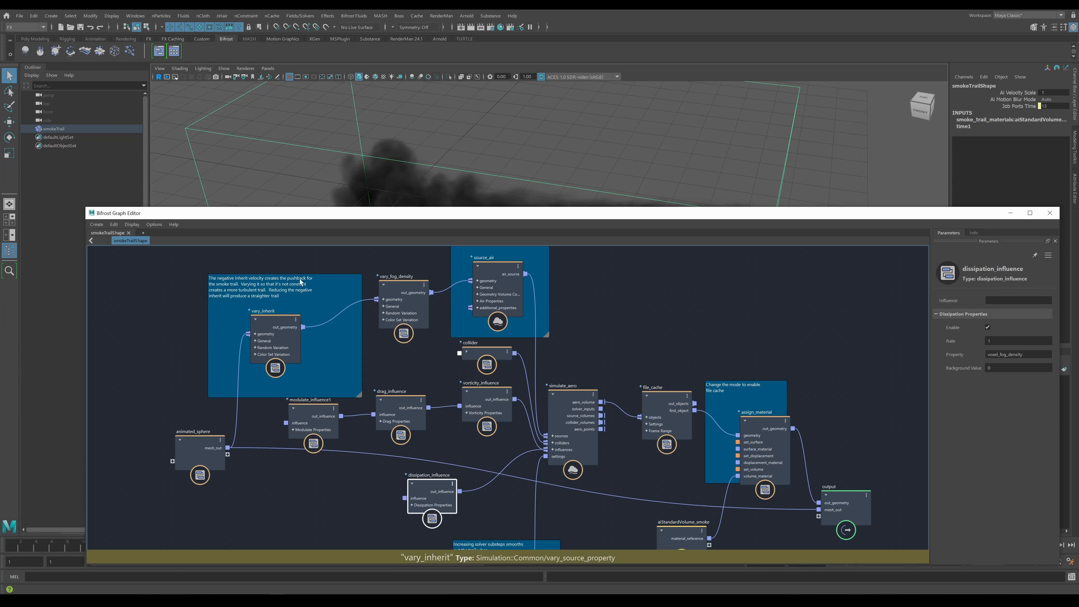
{"action": "left_click_drag", "start_coordinate": [313, 290], "coordinate": [307, 283]}
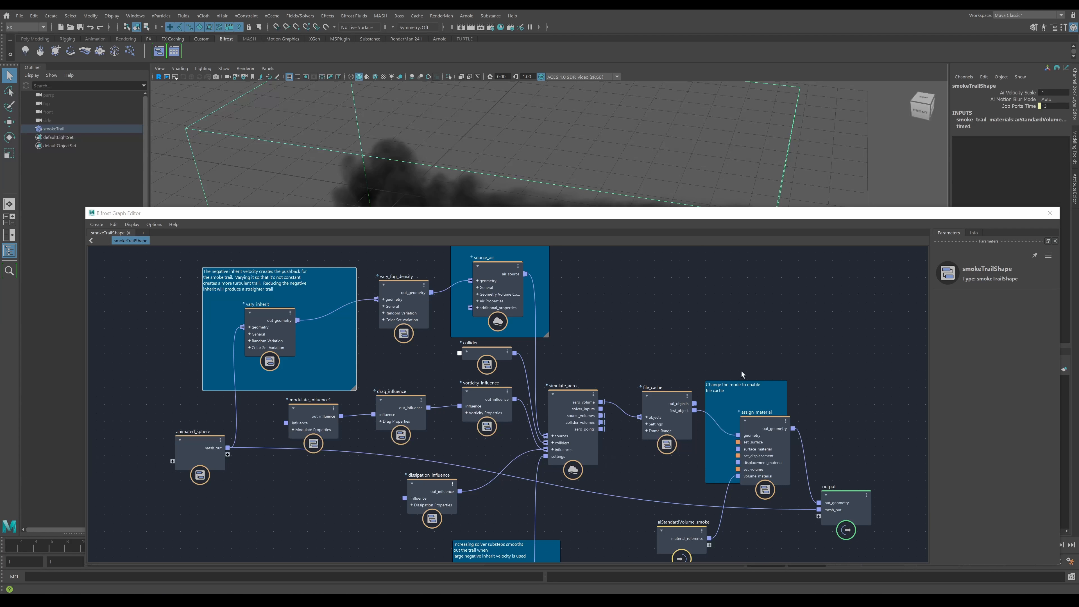
Raise the graph editor window and move the output node farther away from the assign_material node
{"action": "scroll", "coordinate": [804, 390], "scroll_direction": "down", "scroll_amount": 3}
{"action": "middle_click_drag", "start_coordinate": [816, 391], "coordinate": [726, 345]}
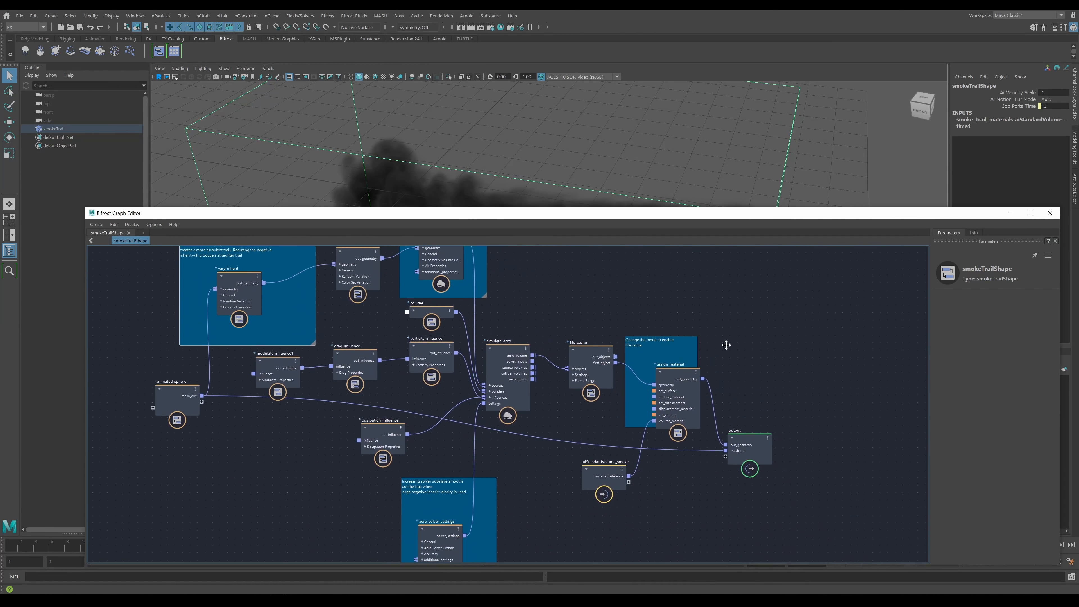
{"action": "left_click_drag", "start_coordinate": [772, 207], "coordinate": [772, 156]}
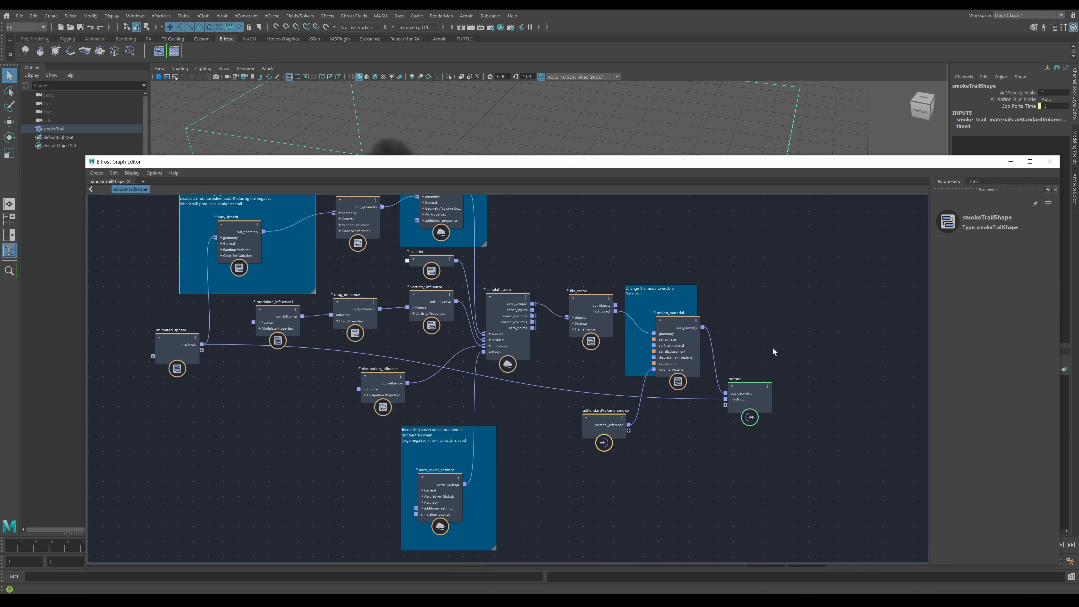
{"action": "left_click_drag", "start_coordinate": [765, 396], "coordinate": [847, 355]}
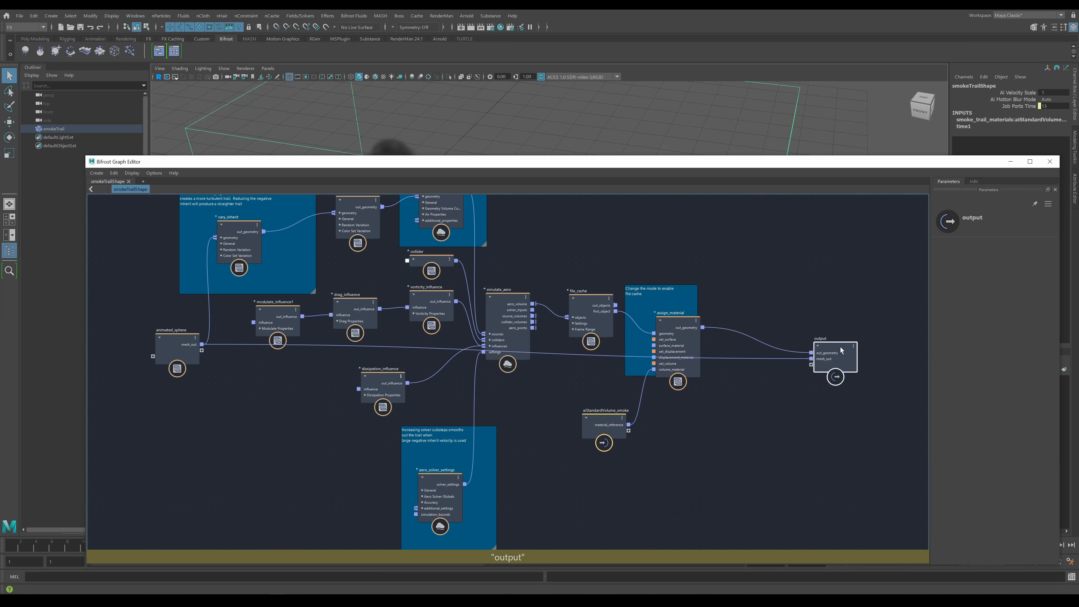
{"action": "left_click_drag", "start_coordinate": [829, 351], "coordinate": [831, 441]}
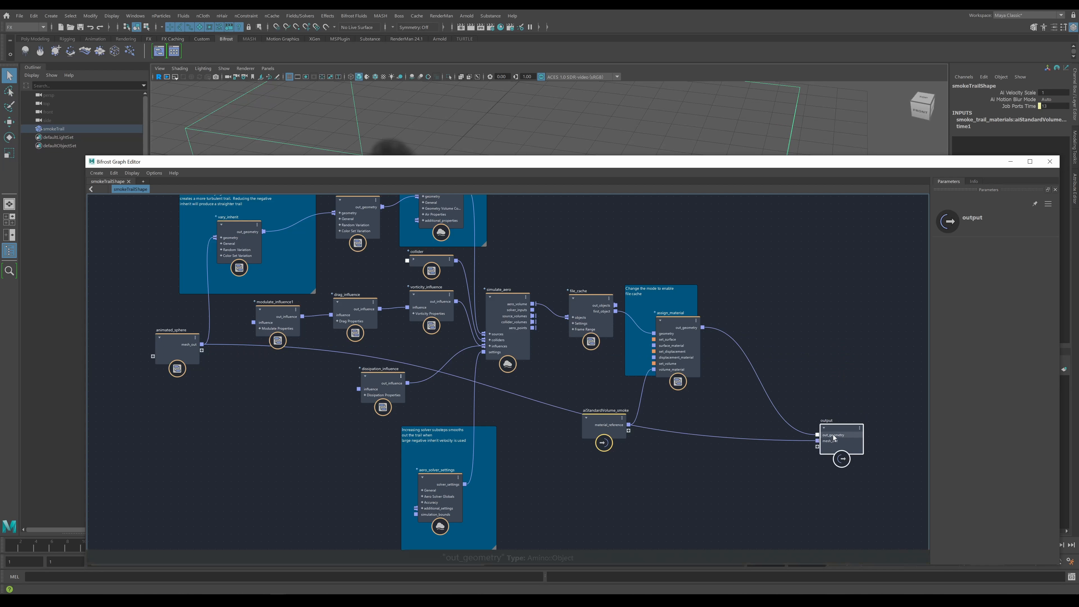
{"action": "left_click_drag", "start_coordinate": [836, 432], "coordinate": [836, 433]}
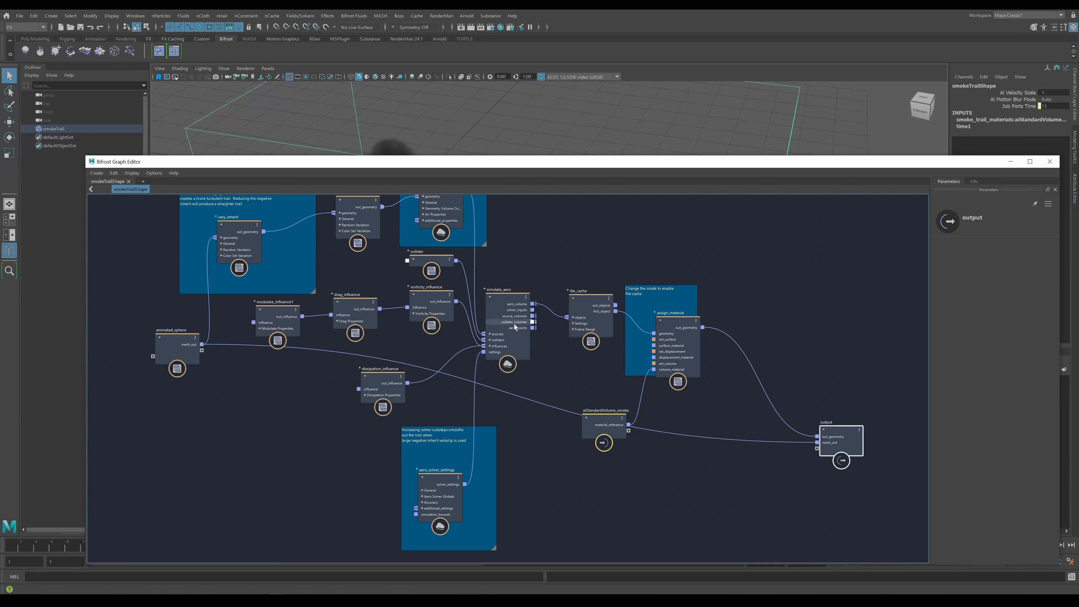
Move the animated_sphere node farther out from the modulate_influence1 node and view it up close
{"action": "middle_click_drag", "start_coordinate": [517, 379], "coordinate": [547, 398]}
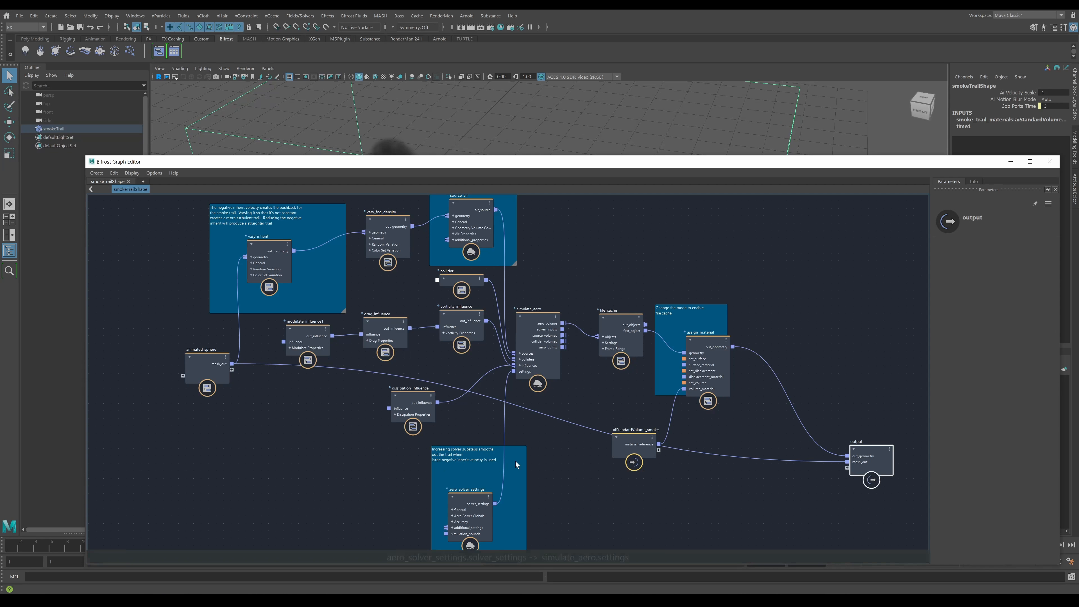
{"action": "left_click_drag", "start_coordinate": [212, 364], "coordinate": [164, 380]}
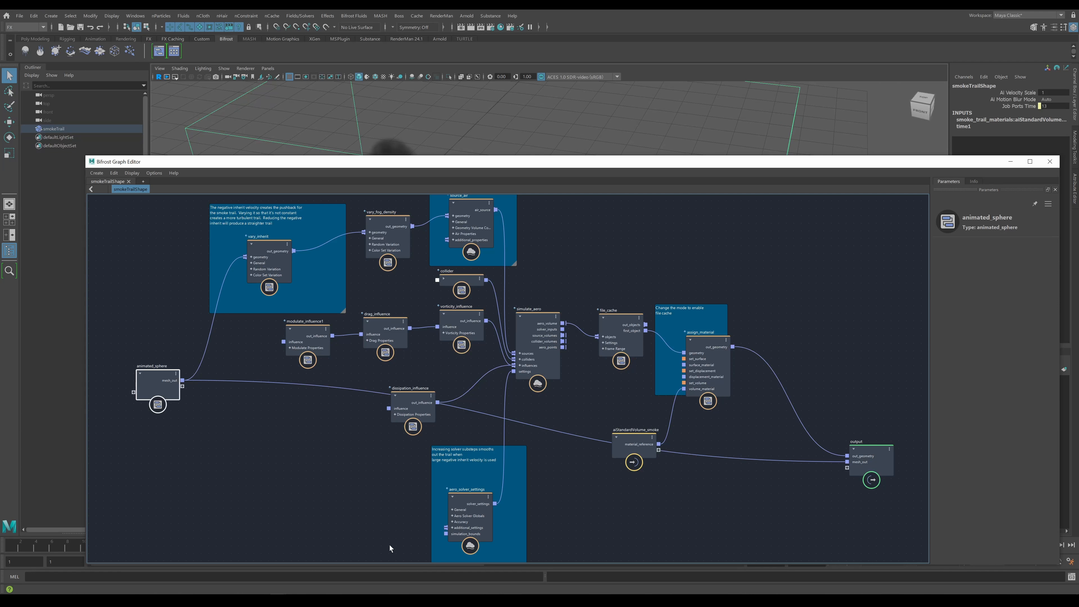
{"action": "scroll", "coordinate": [134, 377], "scroll_direction": "up", "scroll_amount": 4}
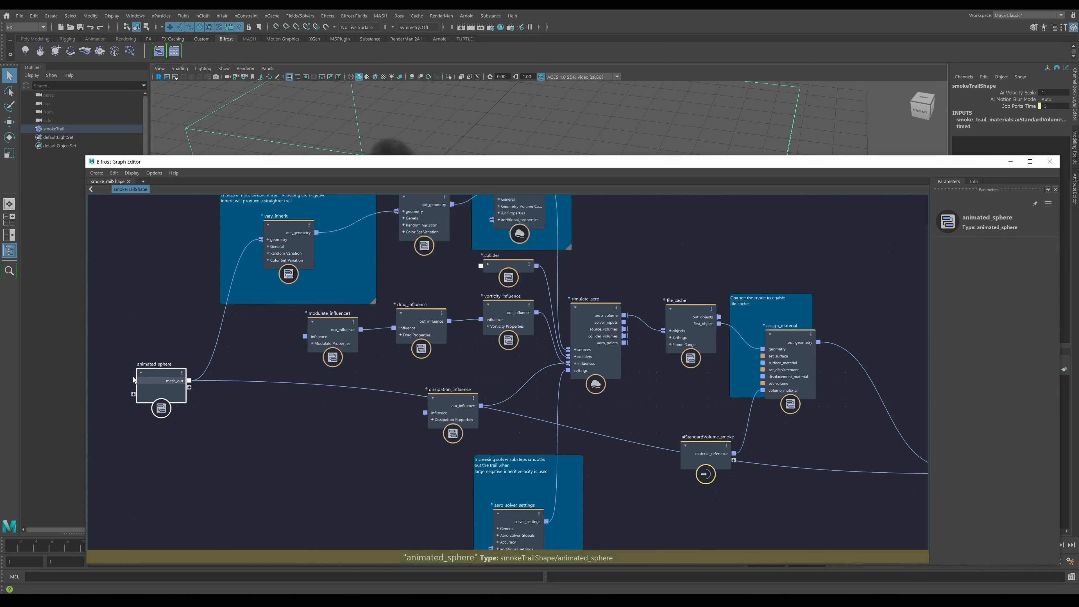
{"action": "scroll", "coordinate": [134, 377], "scroll_direction": "up", "scroll_amount": 2}
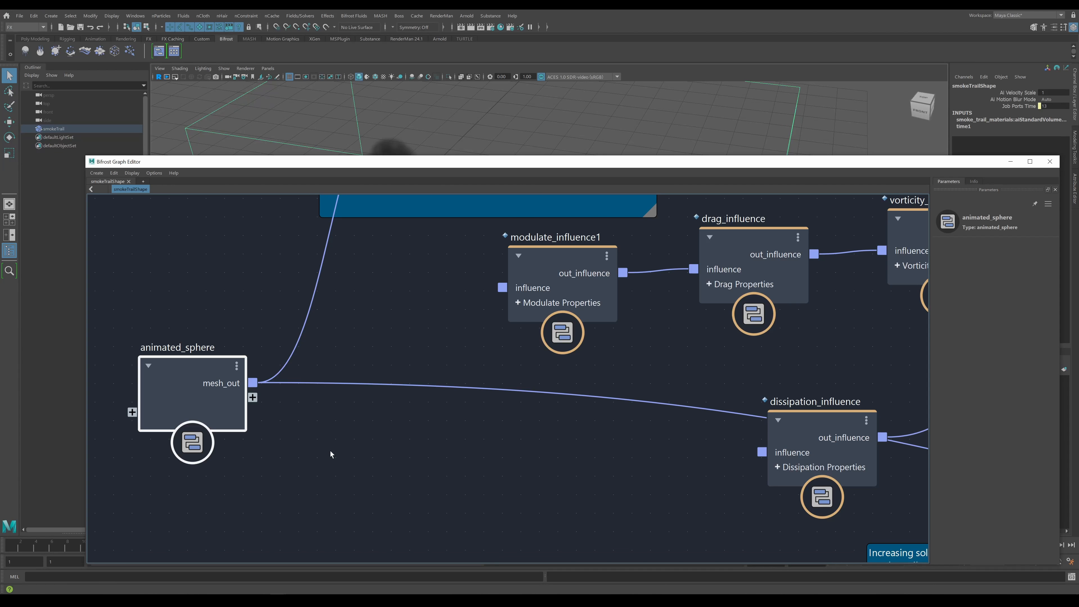
Lower the graph editor to view the sphere and smoke trail, raise it again and shift the animated_sphere node slightly outward
{"action": "left_click_drag", "start_coordinate": [599, 170], "coordinate": [608, 335]}
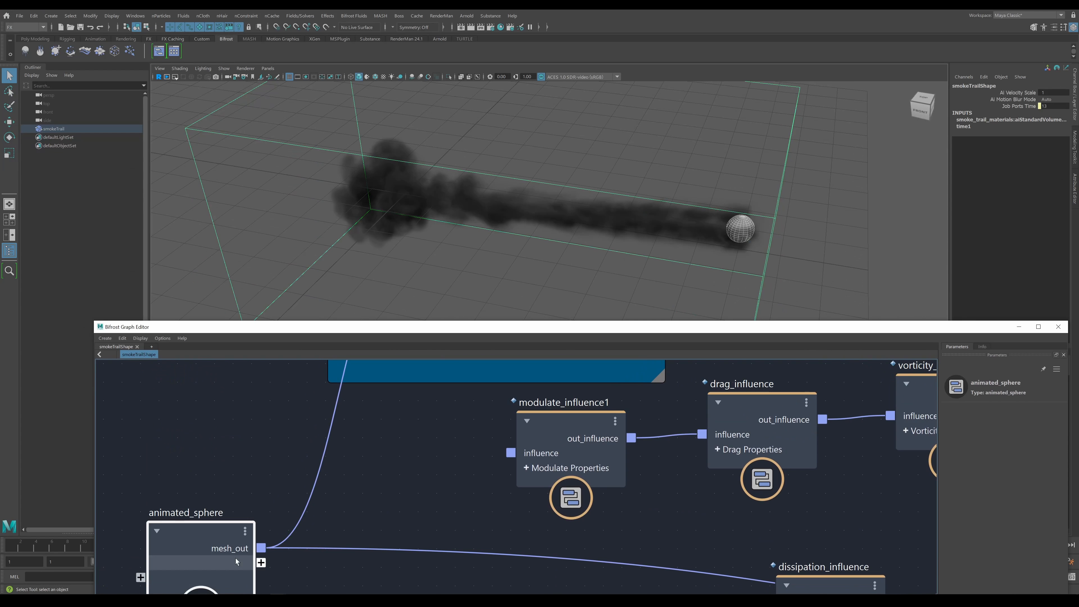
{"action": "scroll", "coordinate": [388, 503], "scroll_direction": "down", "scroll_amount": 2}
{"action": "left_click_drag", "start_coordinate": [512, 326], "coordinate": [477, 175]}
{"action": "scroll", "coordinate": [682, 344], "scroll_direction": "down", "scroll_amount": 4}
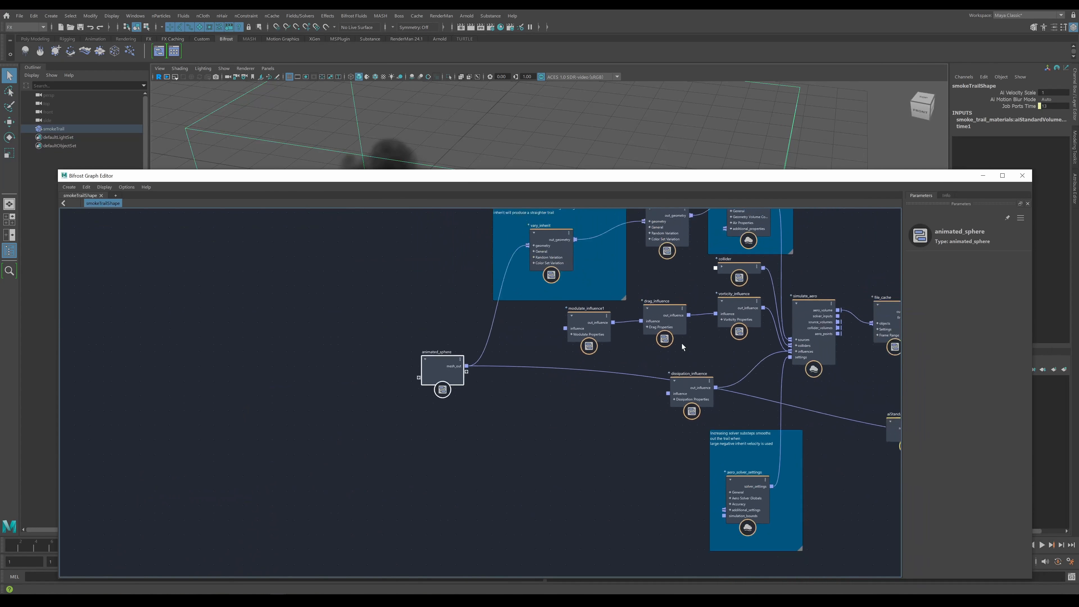
{"action": "middle_click_drag", "start_coordinate": [576, 418], "coordinate": [344, 467]}
{"action": "left_click_drag", "start_coordinate": [220, 419], "coordinate": [192, 418]}
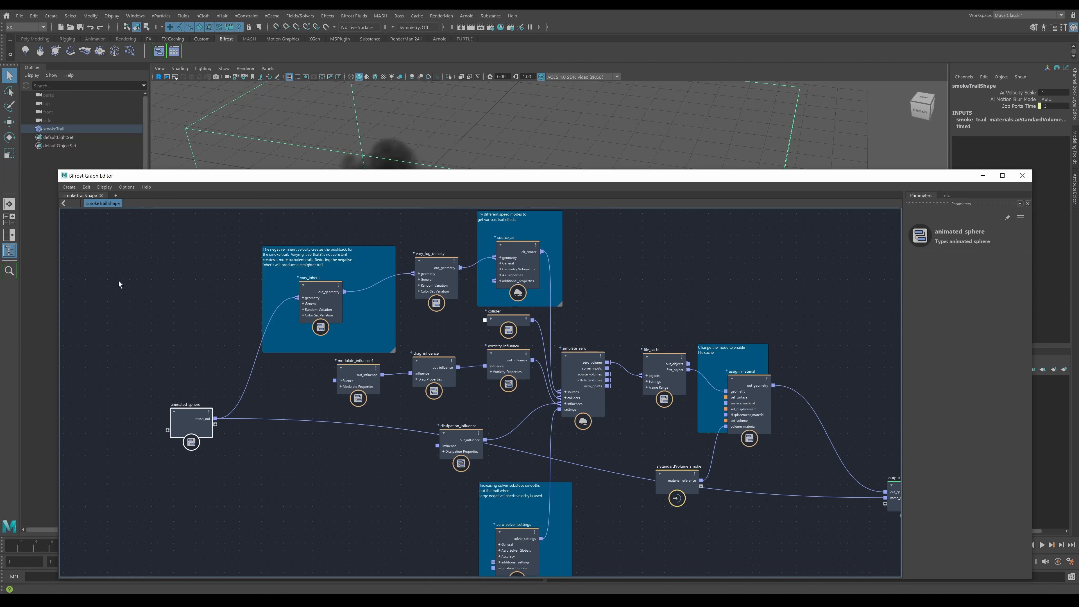
Check the node collapsing options, collapse the animated_sphere node, switch it to partially collapsed and move it slightly outward
{"action": "left_click", "coordinate": [100, 186]}
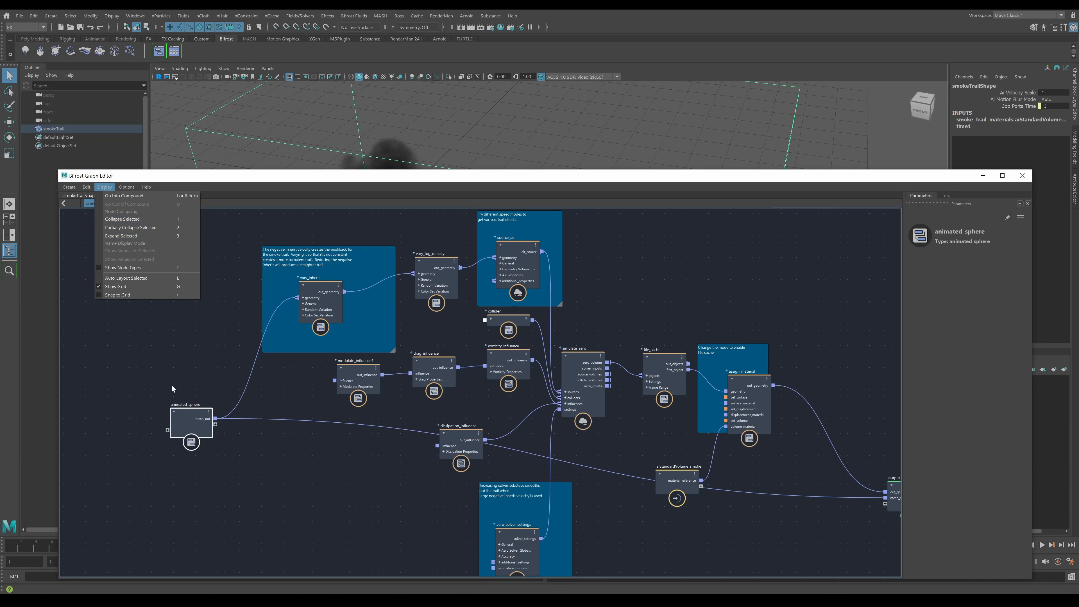
{"action": "left_click", "coordinate": [194, 425]}
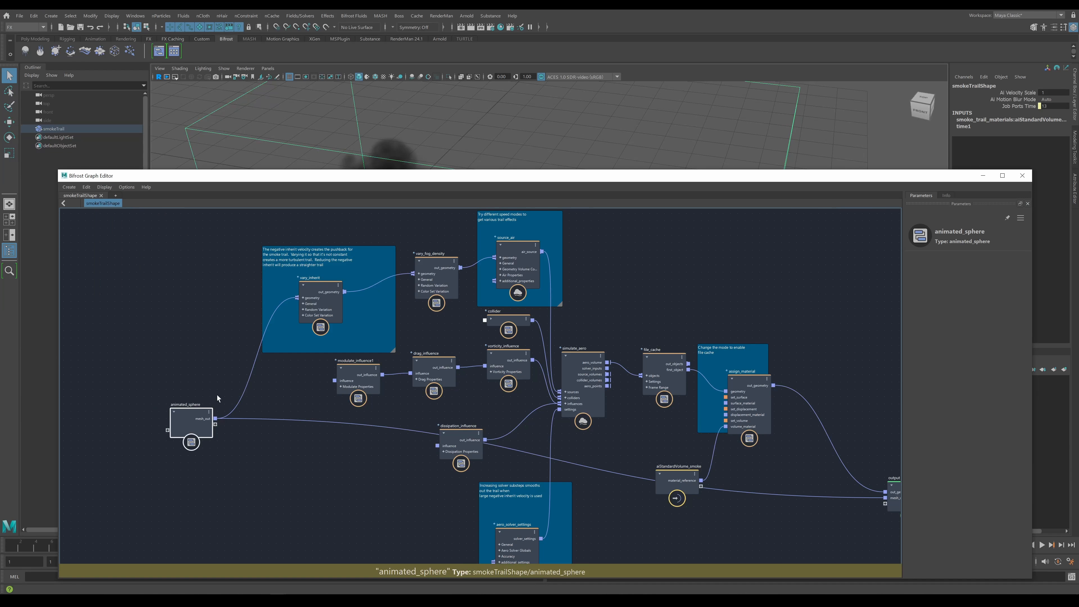
{"action": "scroll", "coordinate": [197, 414], "scroll_direction": "up", "scroll_amount": 4}
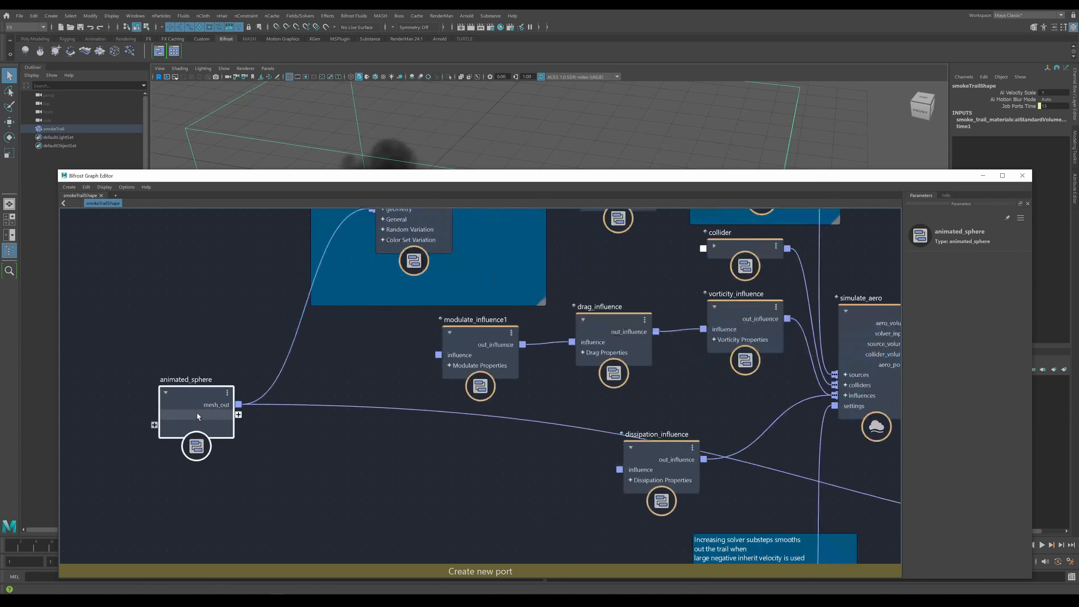
{"action": "key", "text": "1"}
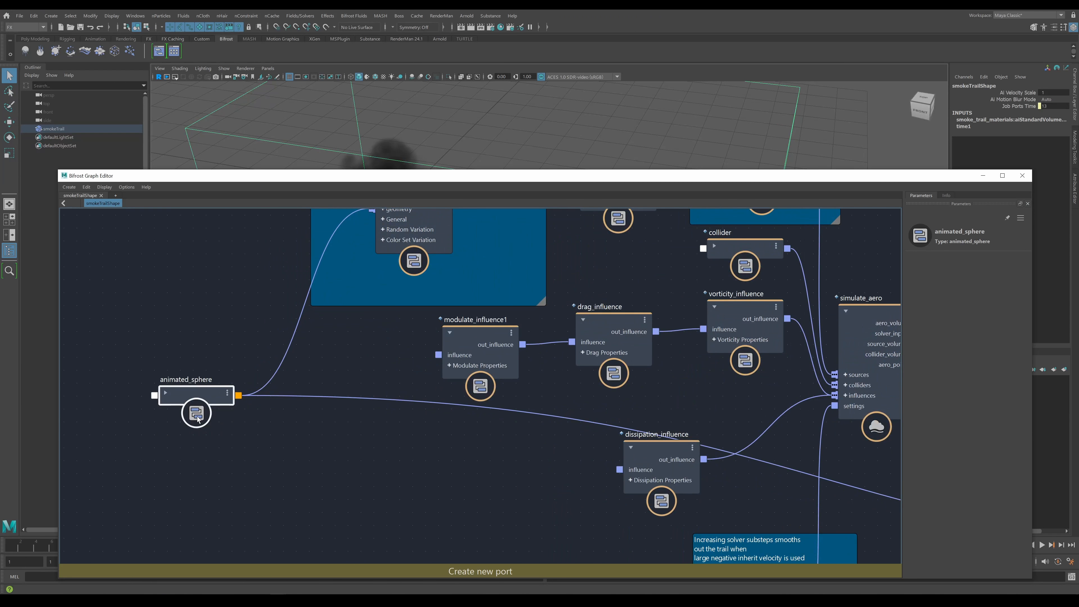
{"action": "key", "text": "2"}
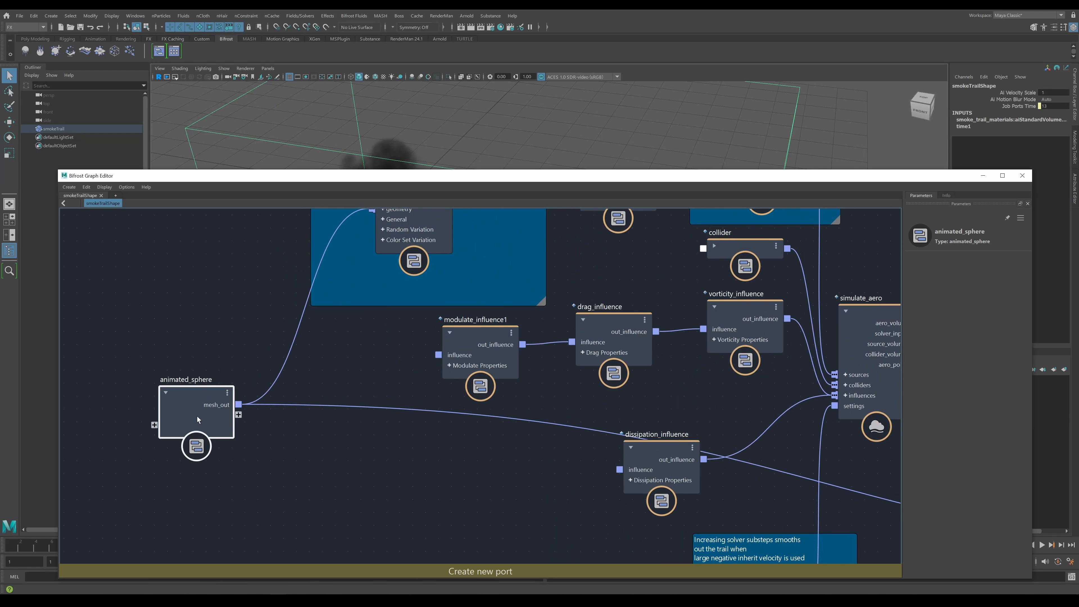
{"action": "left_click_drag", "start_coordinate": [201, 405], "coordinate": [185, 396]}
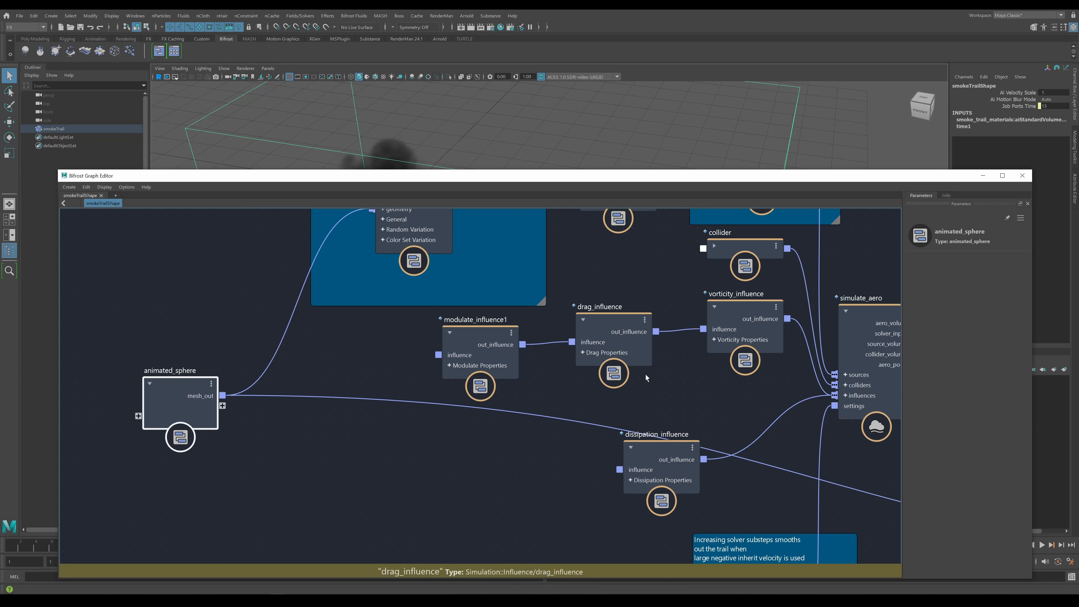
Cycle the simulate_aero node through collapsed, partially collapsed and fully expanded display
{"action": "middle_click_drag", "start_coordinate": [741, 406], "coordinate": [533, 419]}
{"action": "left_click", "coordinate": [668, 357]}
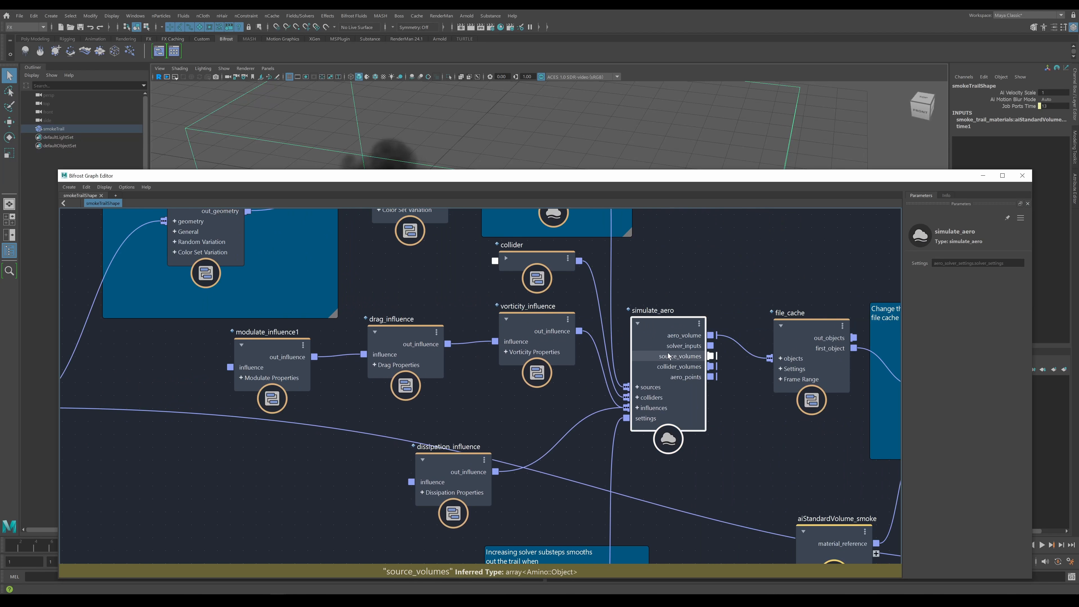
{"action": "key", "text": "1"}
{"action": "key", "text": "2"}
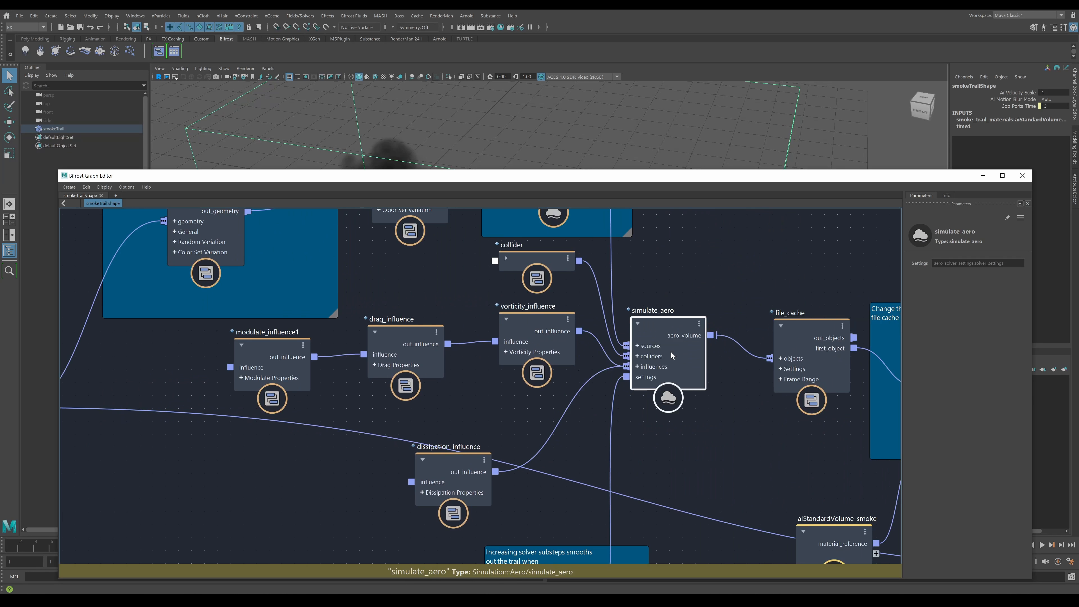
{"action": "key", "text": "3"}
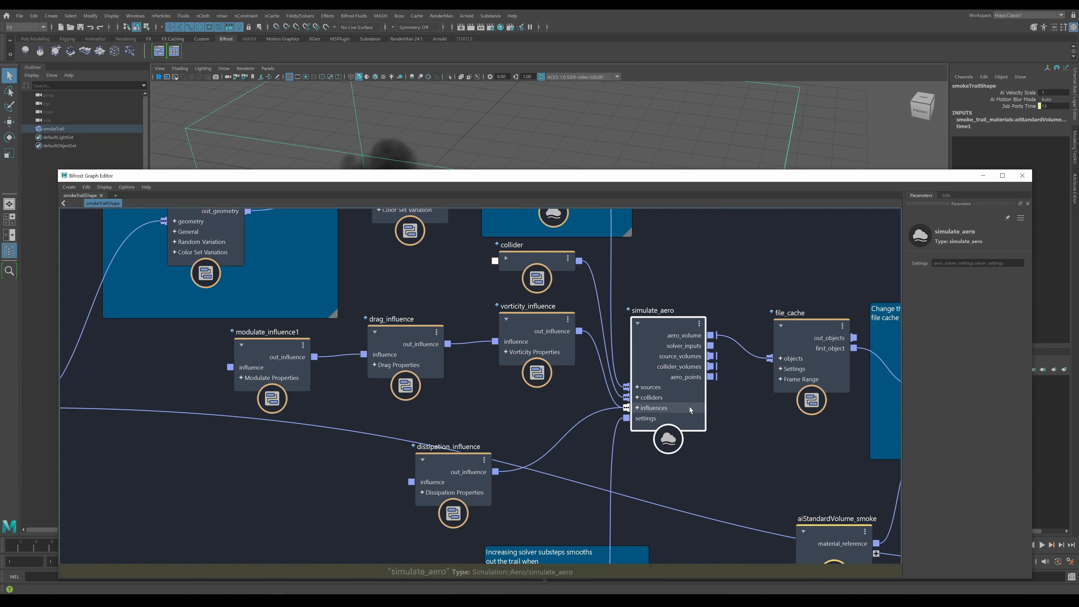
Move the animated_sphere node slightly farther from modulate_influence1 and view its connection to the vary_inherit node up close
{"action": "middle_click_drag", "start_coordinate": [60, 418], "coordinate": [440, 479]}
{"action": "left_click", "coordinate": [378, 473]}
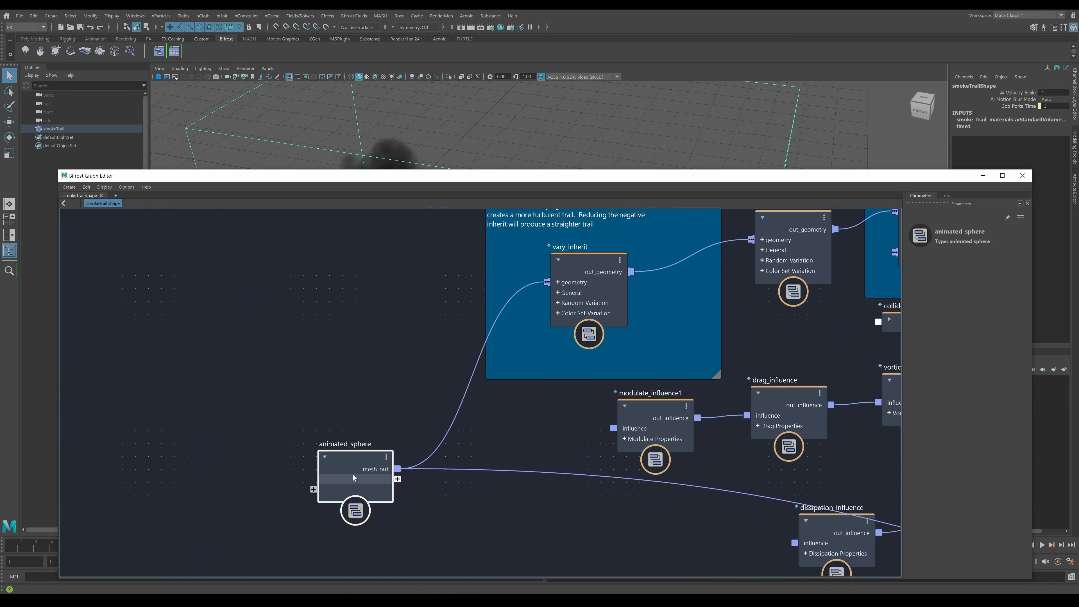
{"action": "left_click_drag", "start_coordinate": [378, 474], "coordinate": [343, 479]}
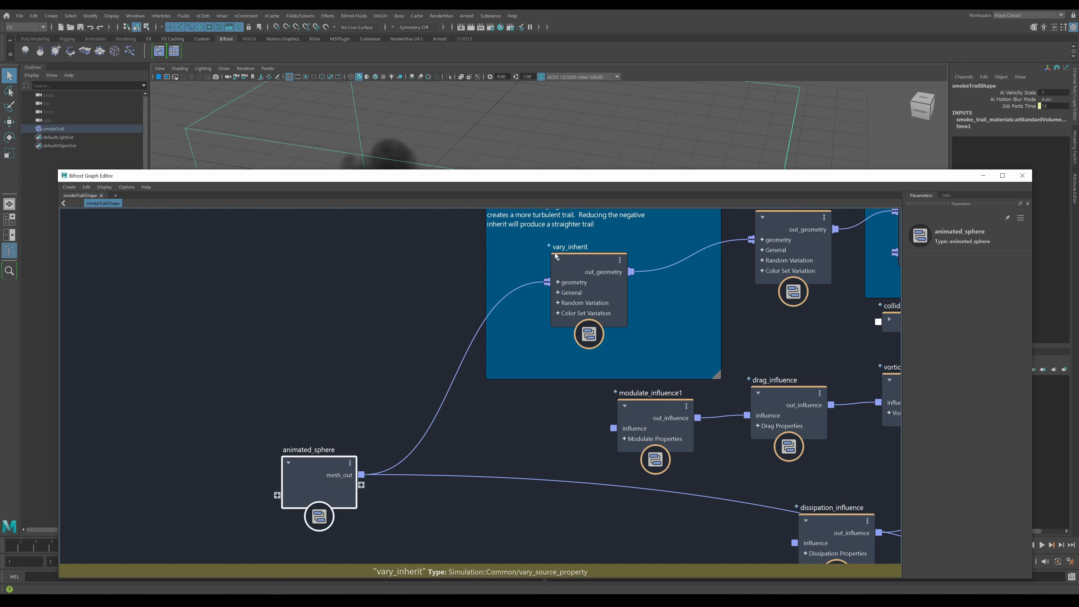
{"action": "scroll", "coordinate": [527, 269], "scroll_direction": "up", "scroll_amount": 2}
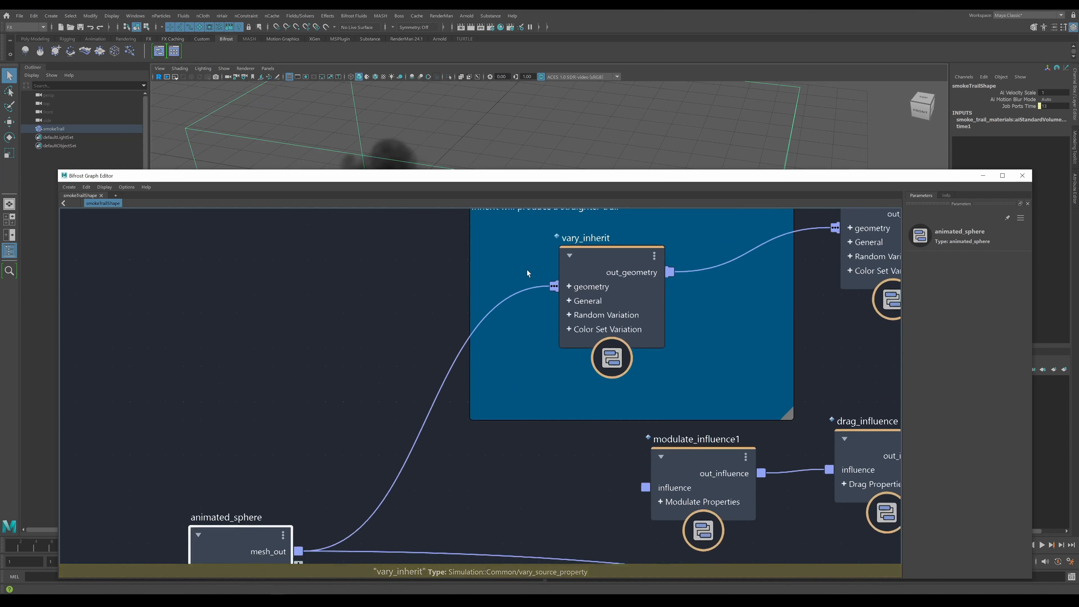
Read the sticky note around vary_inherit, select that node to show its parameters, and raise the graph editor window
{"action": "scroll", "coordinate": [525, 268], "scroll_direction": "down", "scroll_amount": 1}
{"action": "middle_click_drag", "start_coordinate": [525, 268], "coordinate": [497, 347], "text": "alt"}
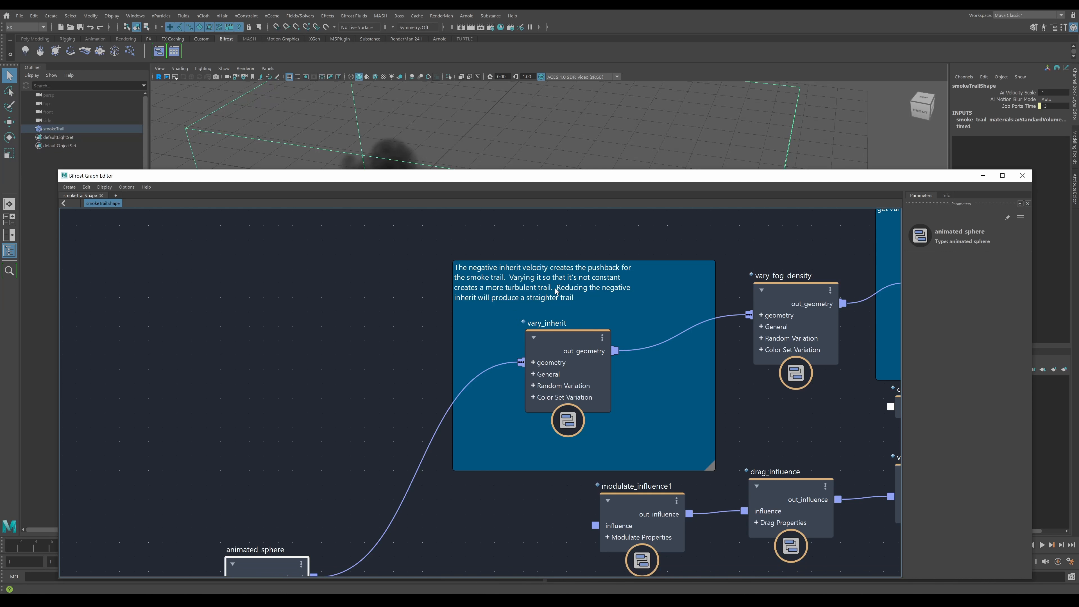
{"action": "left_click", "coordinate": [586, 365]}
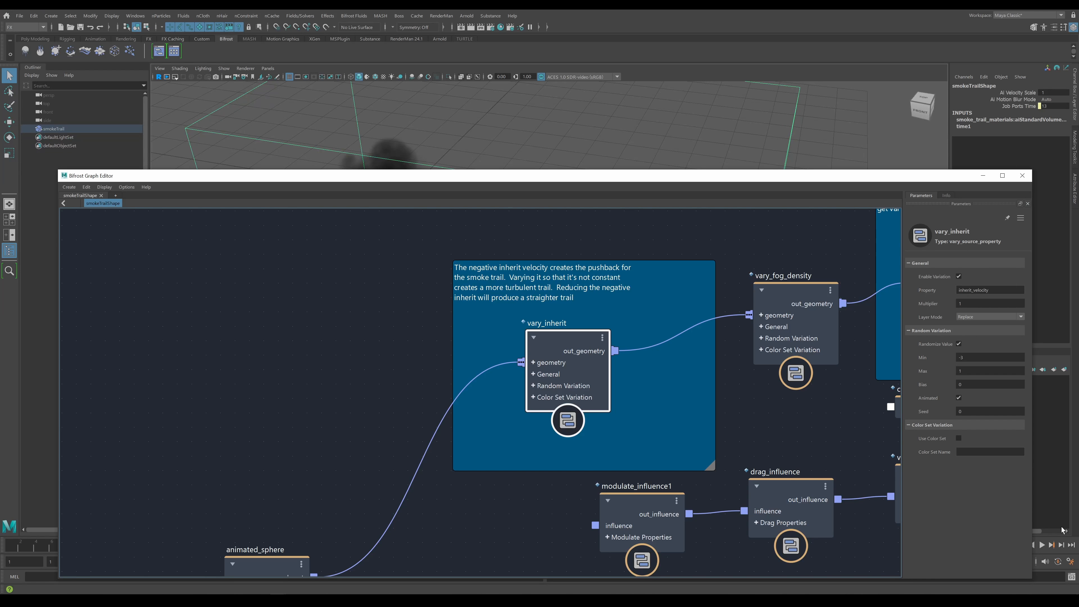
{"action": "left_click_drag", "start_coordinate": [746, 184], "coordinate": [687, 91]}
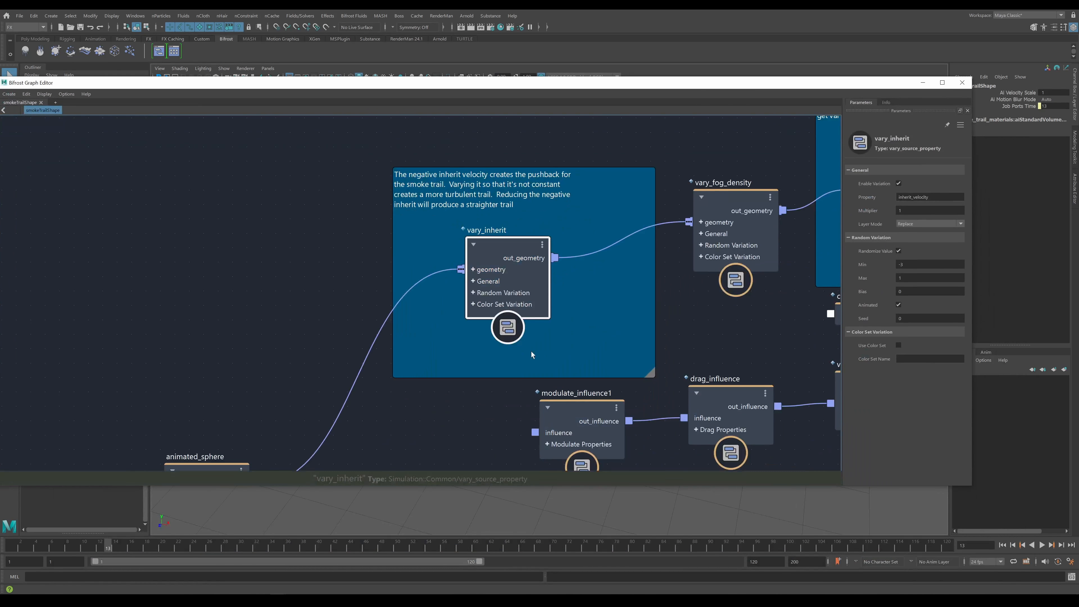
Follow the animated_sphere mesh_out connection to the output node and move the output node lower in the graph
{"action": "middle_click_drag", "start_coordinate": [525, 412], "coordinate": [467, 259]}
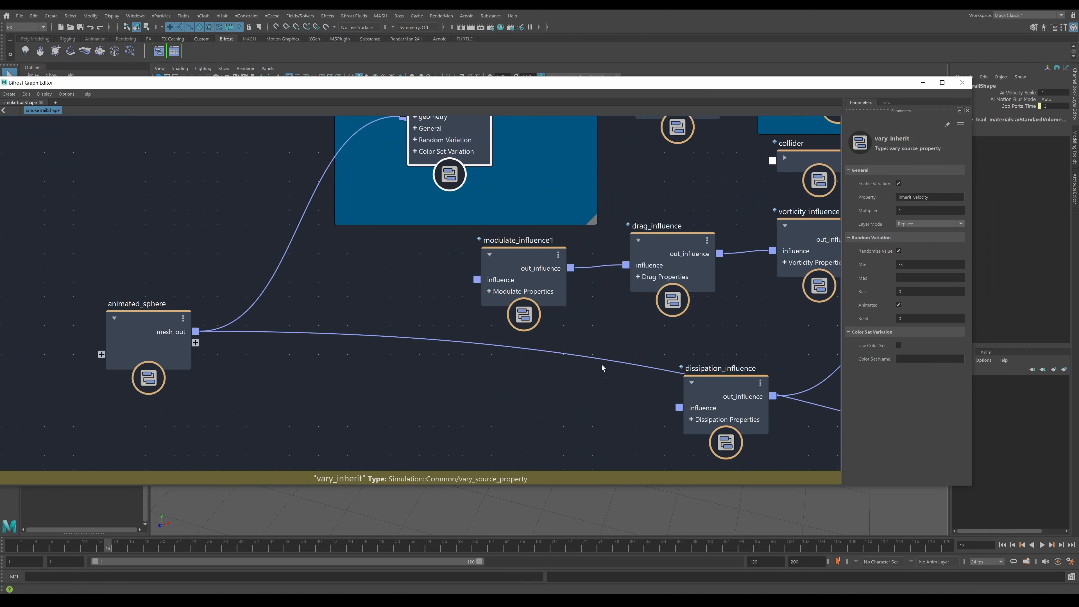
{"action": "middle_click_drag", "start_coordinate": [594, 385], "coordinate": [279, 288]}
{"action": "scroll", "coordinate": [748, 394], "scroll_direction": "down", "scroll_amount": 3}
{"action": "middle_click_drag", "start_coordinate": [781, 396], "coordinate": [425, 327]}
{"action": "left_click", "coordinate": [713, 330]}
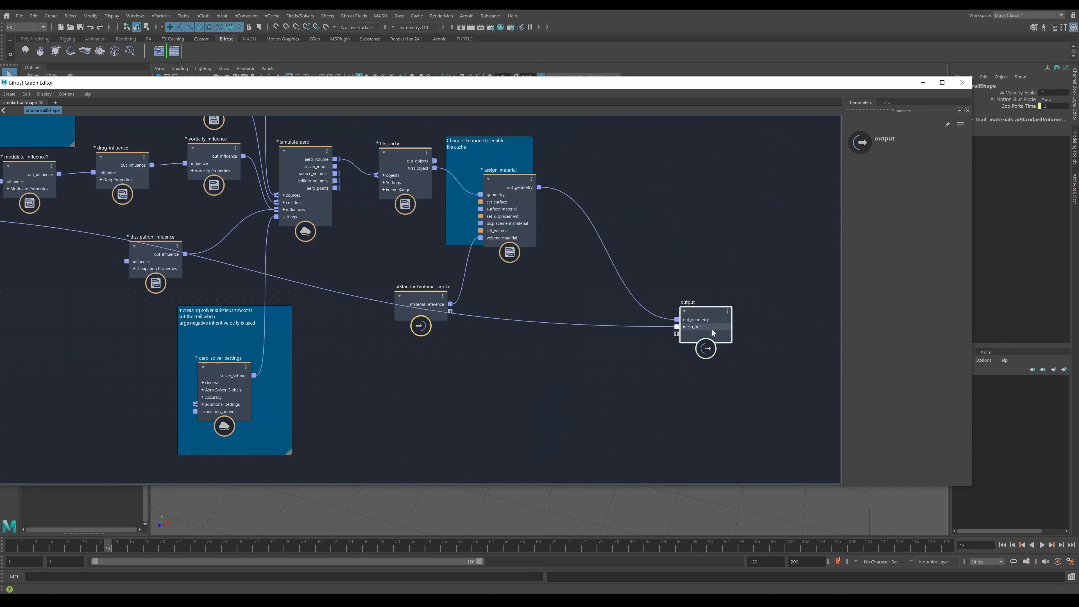
{"action": "left_click_drag", "start_coordinate": [712, 329], "coordinate": [716, 388]}
Move the output node slightly farther outward and review the connections running between it and animated_sphere
{"action": "middle_click_drag", "start_coordinate": [510, 404], "coordinate": [741, 409]}
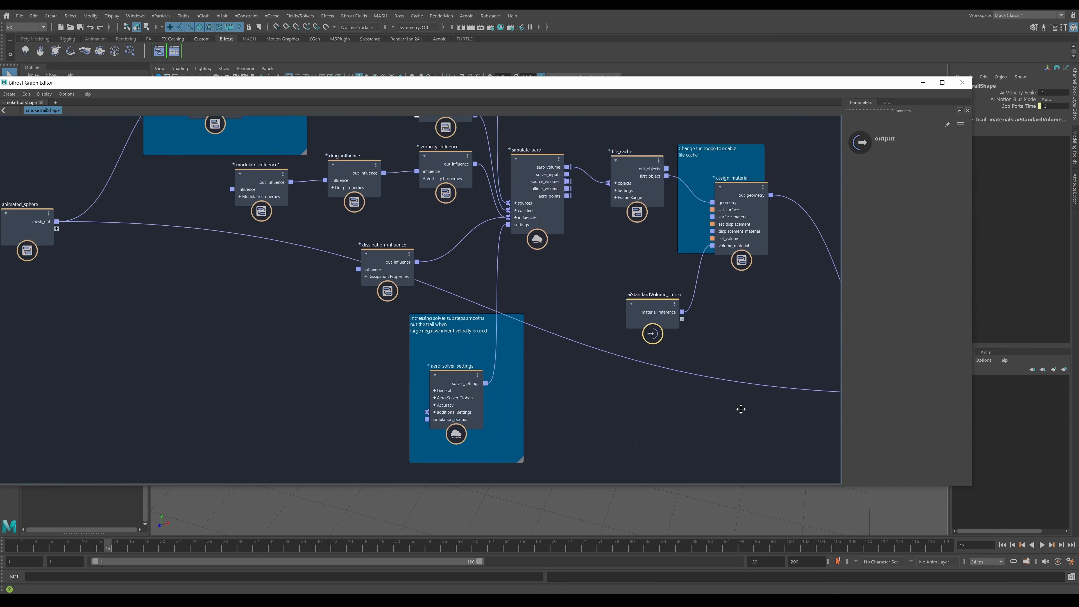
{"action": "scroll", "coordinate": [741, 409], "scroll_direction": "down", "scroll_amount": 2}
{"action": "left_click", "coordinate": [96, 256]}
{"action": "middle_click_drag", "start_coordinate": [384, 346], "coordinate": [126, 359]}
{"action": "left_click_drag", "start_coordinate": [660, 393], "coordinate": [690, 390]}
{"action": "middle_click_drag", "start_coordinate": [57, 303], "coordinate": [249, 338]}
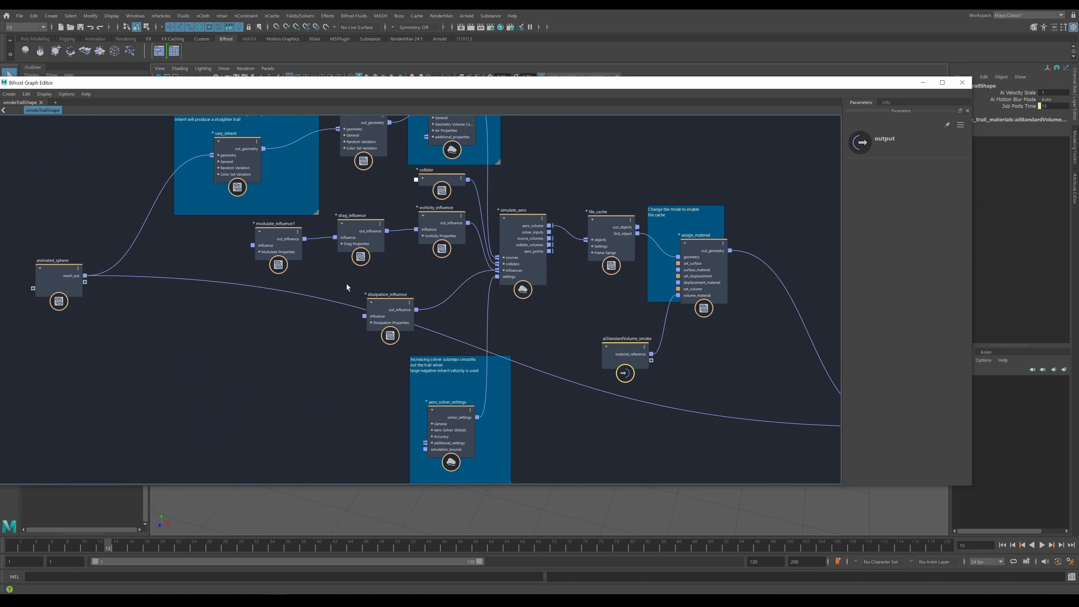
{"action": "middle_click_drag", "start_coordinate": [713, 340], "coordinate": [635, 325]}
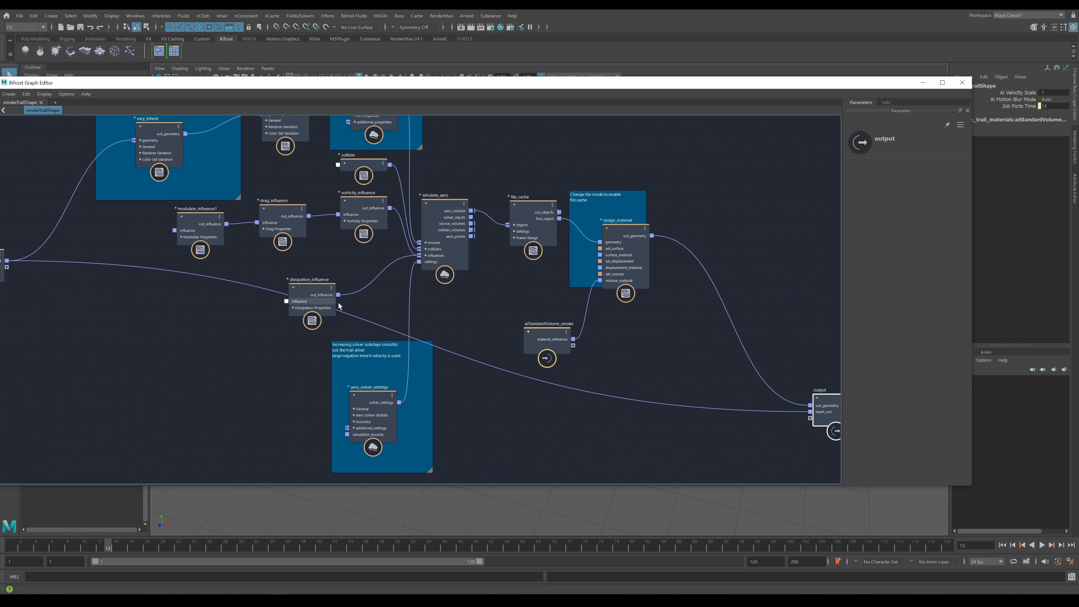
{"action": "middle_click_drag", "start_coordinate": [665, 397], "coordinate": [730, 437]}
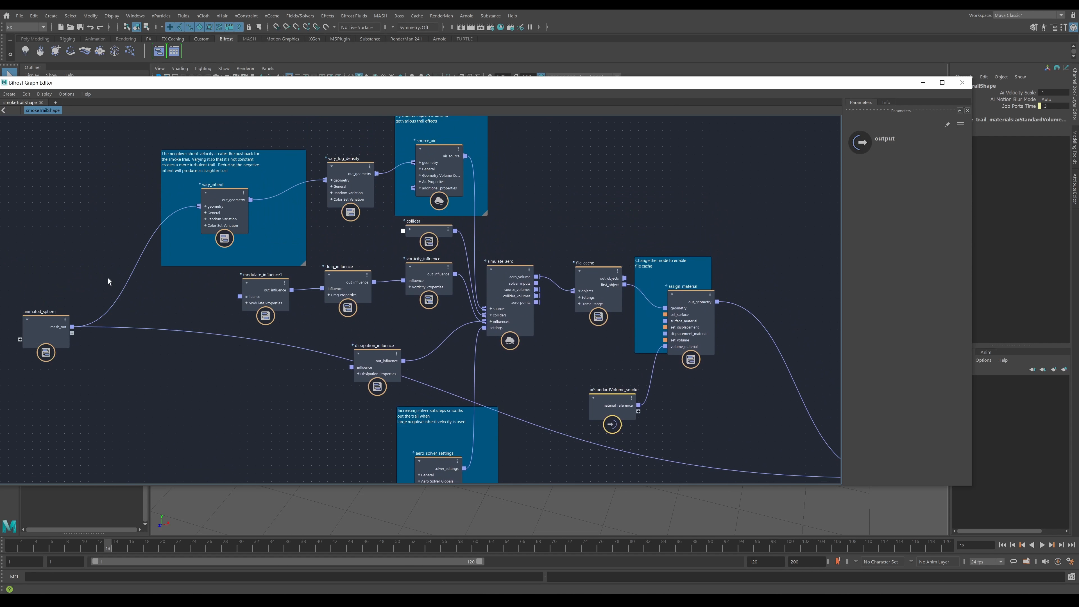
Shift the vary_inherit node slightly inside its sticky note and move the vary_fog_density node closer to the note
{"action": "left_click", "coordinate": [224, 207]}
{"action": "left_click_drag", "start_coordinate": [224, 207], "coordinate": [215, 215]}
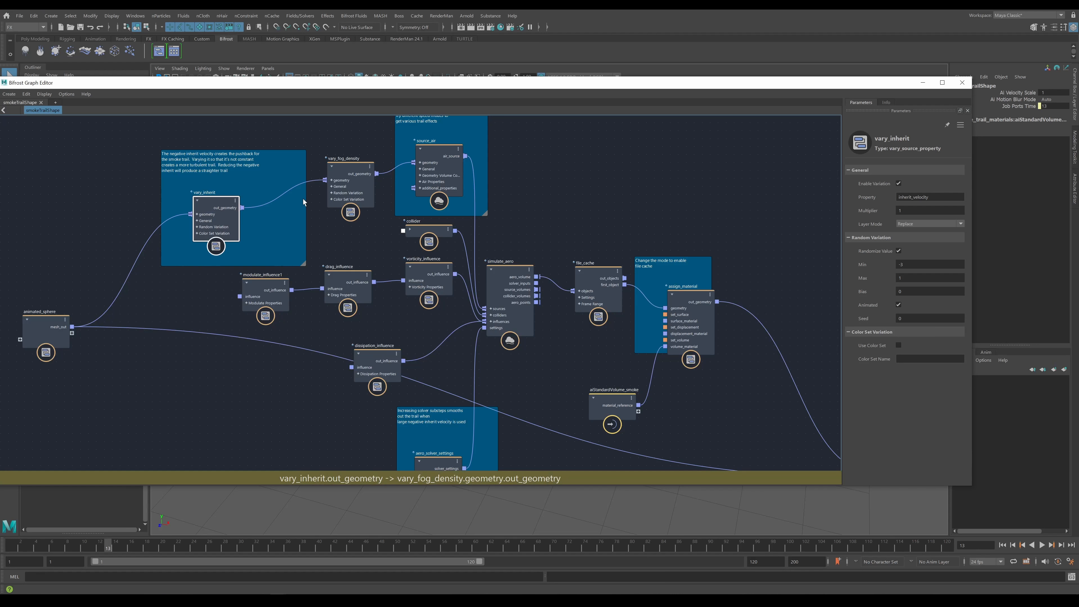
{"action": "left_click_drag", "start_coordinate": [346, 174], "coordinate": [327, 168]}
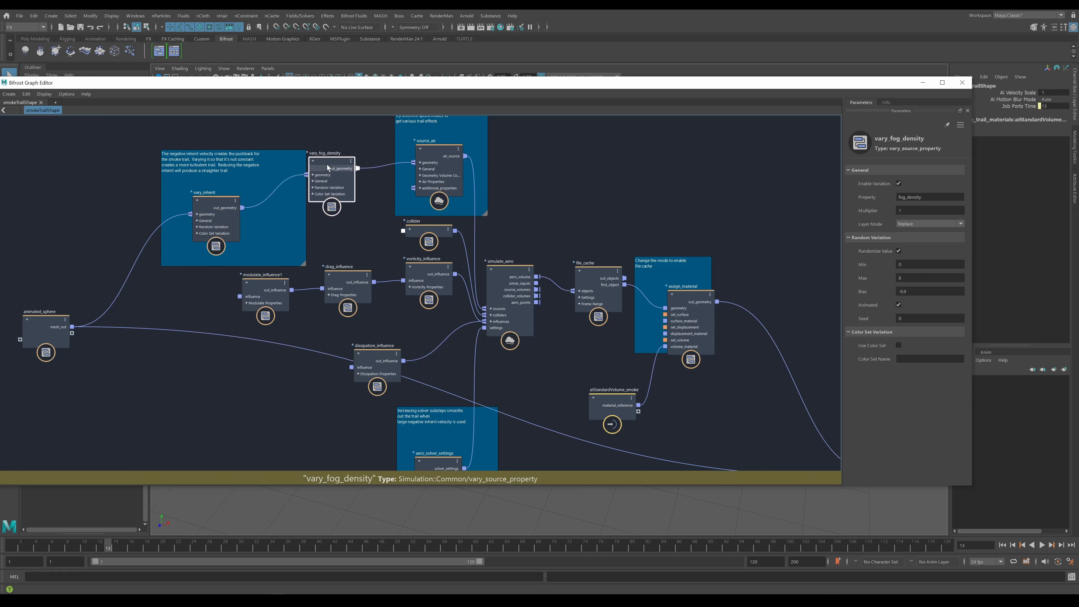
Nudge the source_air node slightly and review its parameters and the sticky note about speed modes
{"action": "scroll", "coordinate": [433, 153], "scroll_direction": "up", "scroll_amount": 3}
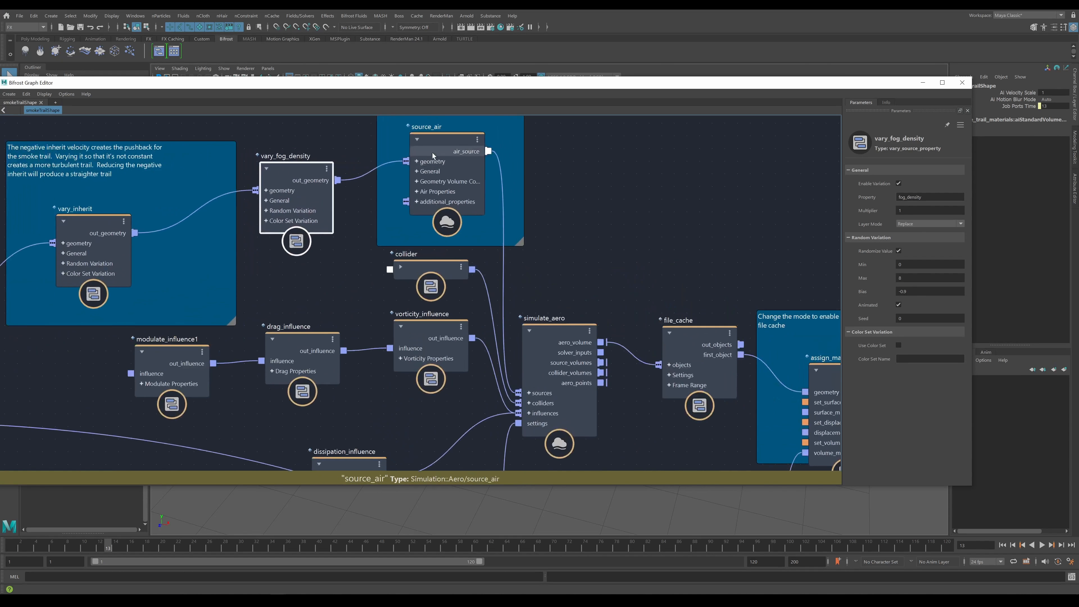
{"action": "left_click_drag", "start_coordinate": [432, 153], "coordinate": [433, 158]}
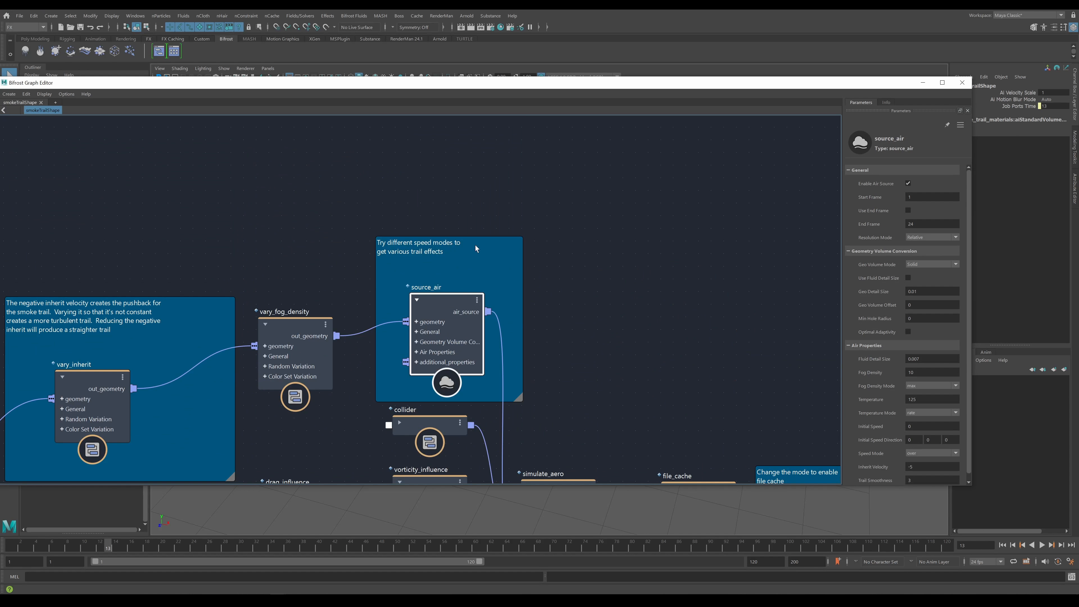
{"action": "scroll", "coordinate": [621, 290], "scroll_direction": "down", "scroll_amount": 3}
{"action": "middle_click_drag", "start_coordinate": [746, 354], "coordinate": [711, 212]}
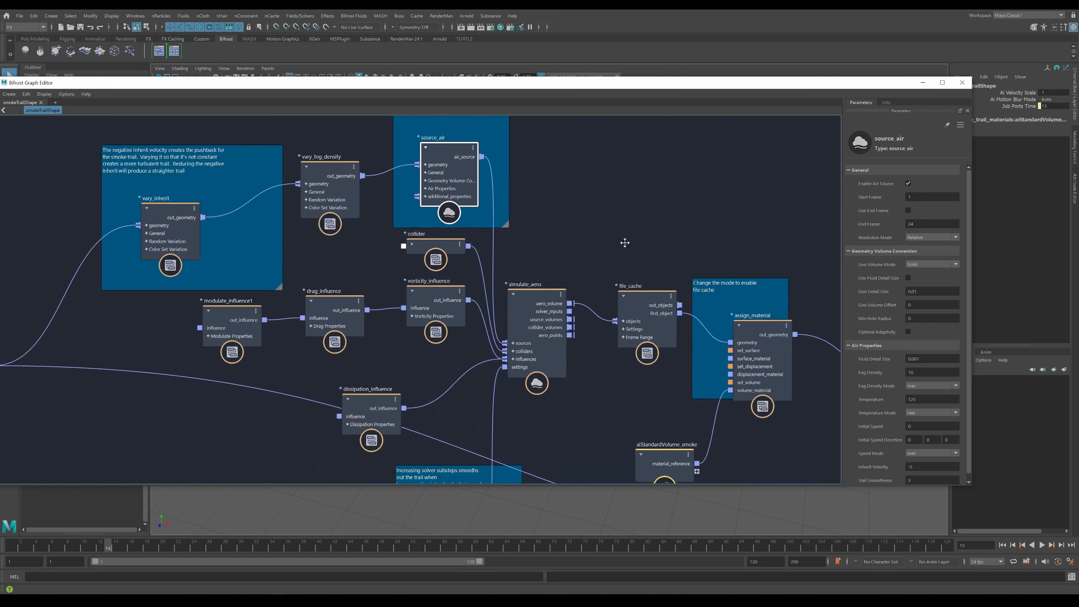
Nudge the simulate_aero node down and the file_cache node up slightly, showing the file_cache parameters
{"action": "middle_click_drag", "start_coordinate": [561, 300], "coordinate": [577, 255]}
{"action": "left_click", "coordinate": [553, 257]}
{"action": "left_click_drag", "start_coordinate": [564, 261], "coordinate": [568, 273]}
{"action": "left_click_drag", "start_coordinate": [662, 256], "coordinate": [662, 249]}
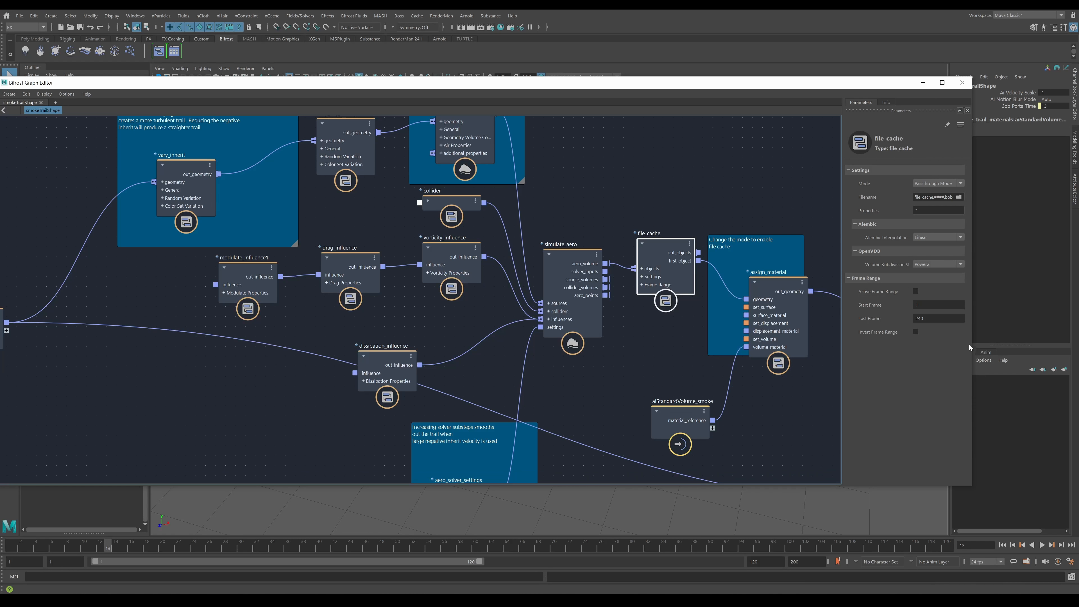
Shift the file cache sticky note slightly away from file_cache and reposition the assign_material node fully inside the note
{"action": "middle_click_drag", "start_coordinate": [643, 349], "coordinate": [444, 331]}
{"action": "left_click_drag", "start_coordinate": [576, 233], "coordinate": [601, 238]}
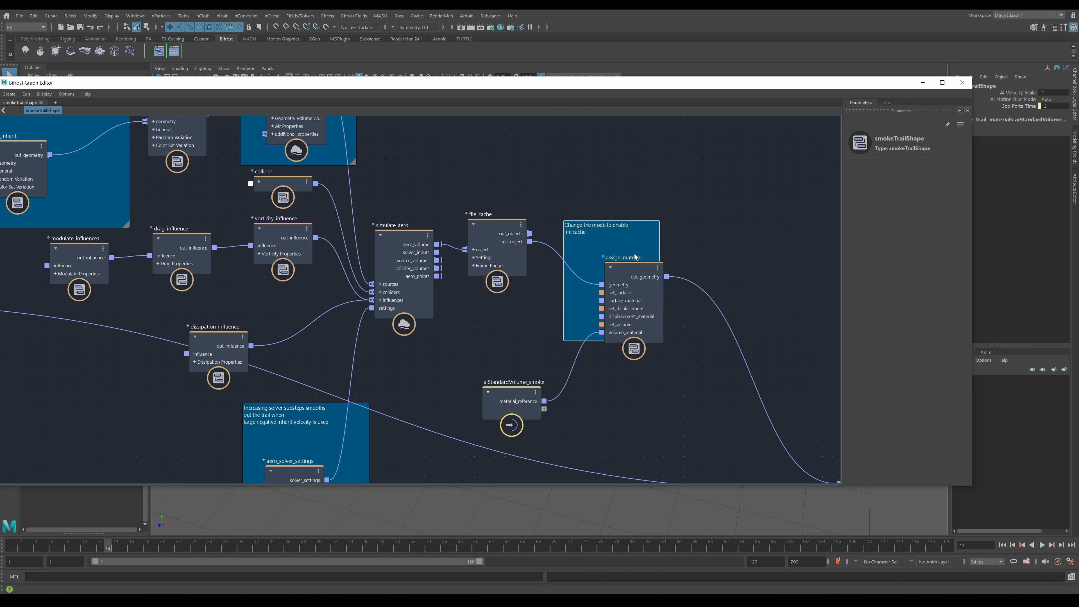
{"action": "left_click_drag", "start_coordinate": [633, 271], "coordinate": [603, 259]}
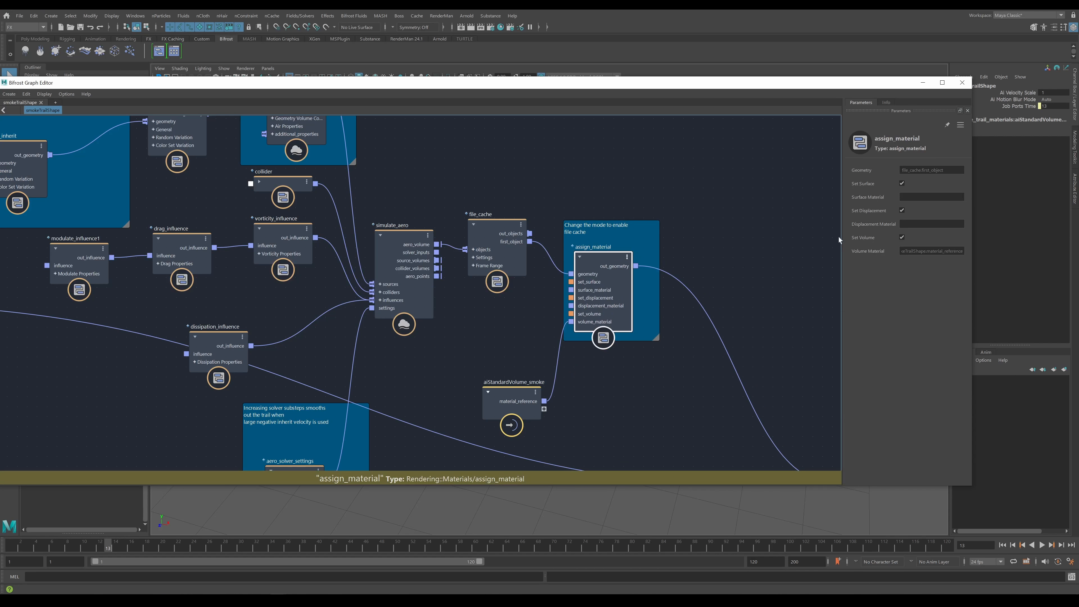
{"action": "left_click_drag", "start_coordinate": [605, 288], "coordinate": [618, 284]}
View the whole smoke trail graph and move the output and animated_sphere nodes slightly outward at its opposite ends
{"action": "scroll", "coordinate": [652, 403], "scroll_direction": "down", "scroll_amount": 3}
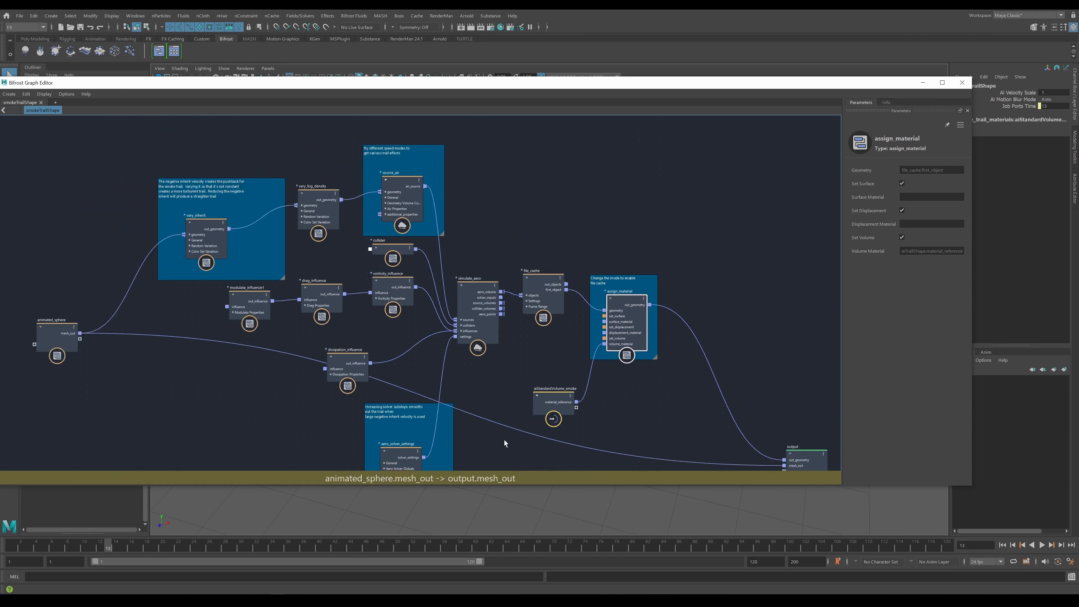
{"action": "middle_click_drag", "start_coordinate": [498, 439], "coordinate": [532, 356]}
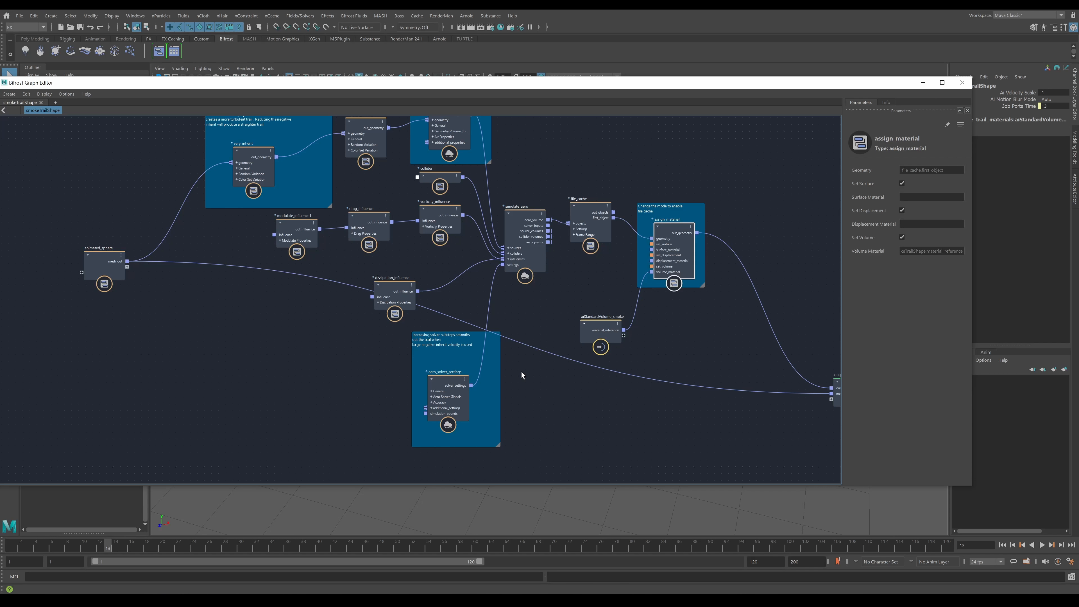
{"action": "scroll", "coordinate": [598, 405], "scroll_direction": "down", "scroll_amount": 2}
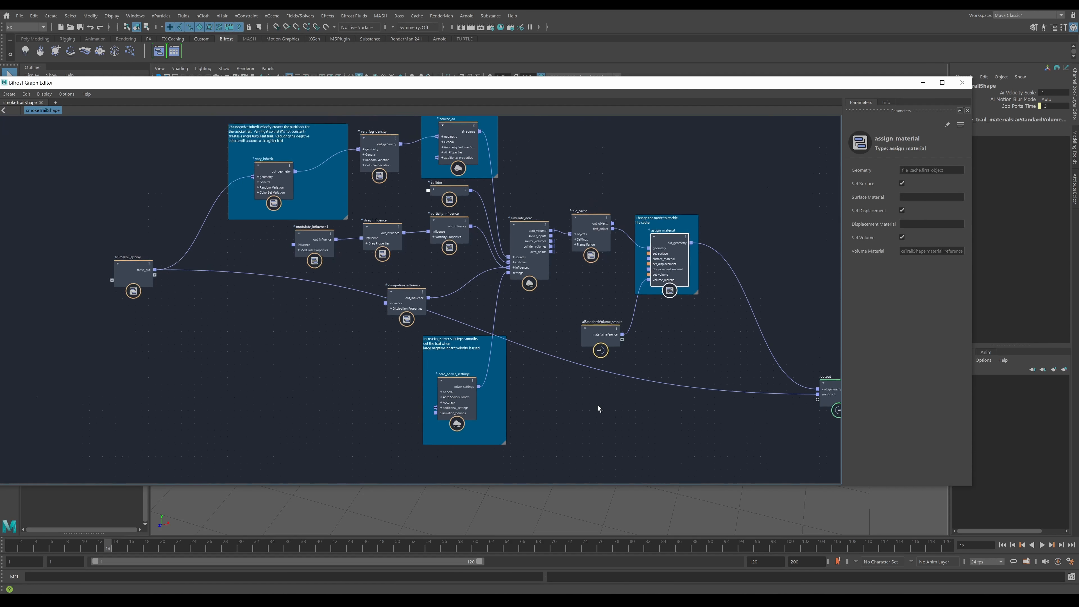
{"action": "middle_click_drag", "start_coordinate": [662, 410], "coordinate": [614, 426], "text": "alt"}
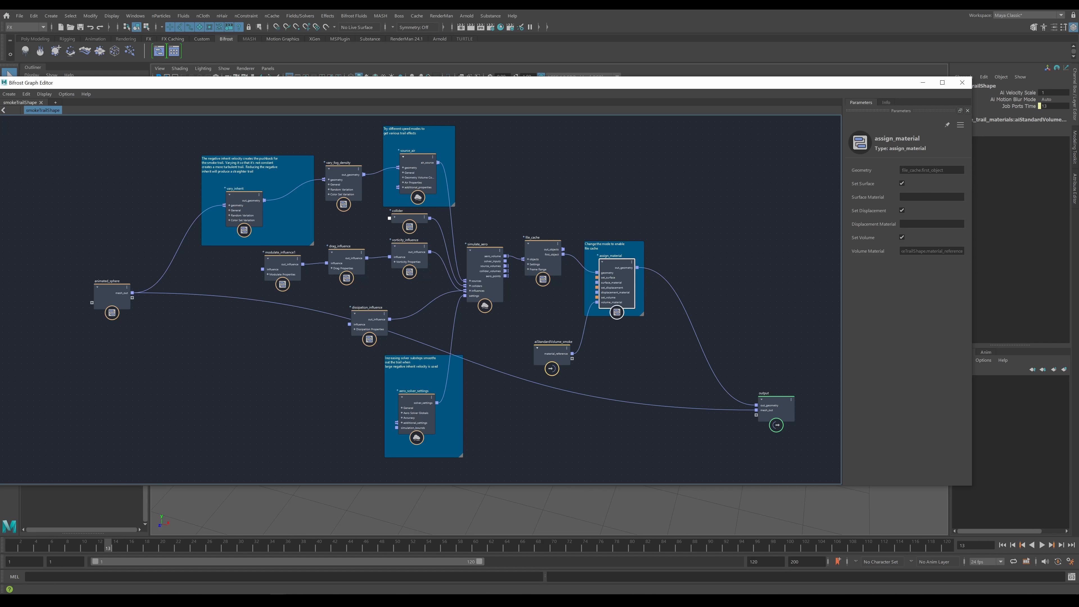
{"action": "left_click", "coordinate": [793, 408]}
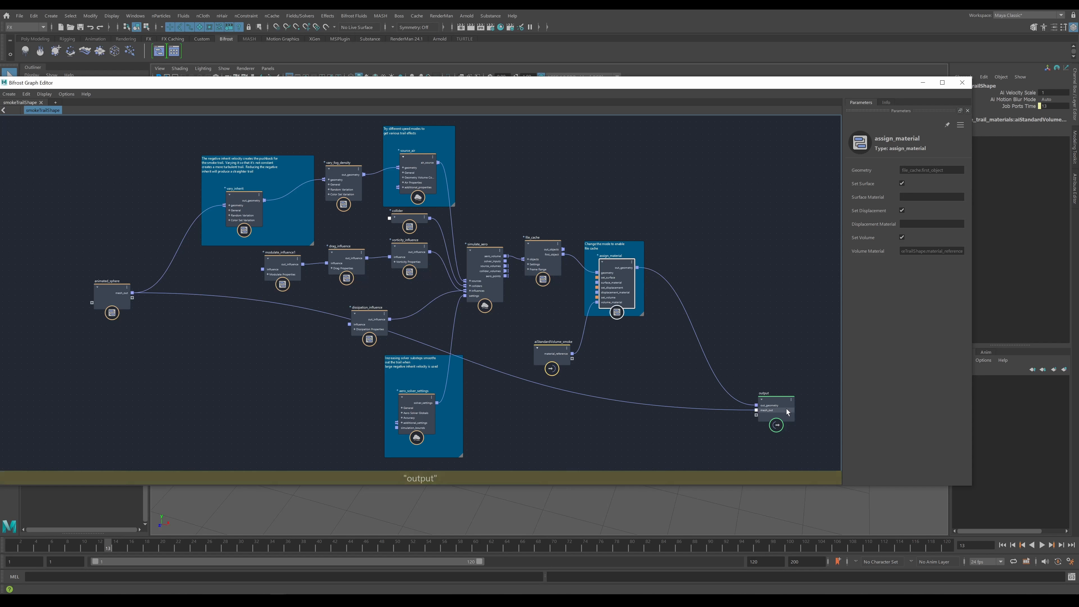
{"action": "left_click_drag", "start_coordinate": [785, 416], "coordinate": [796, 410]}
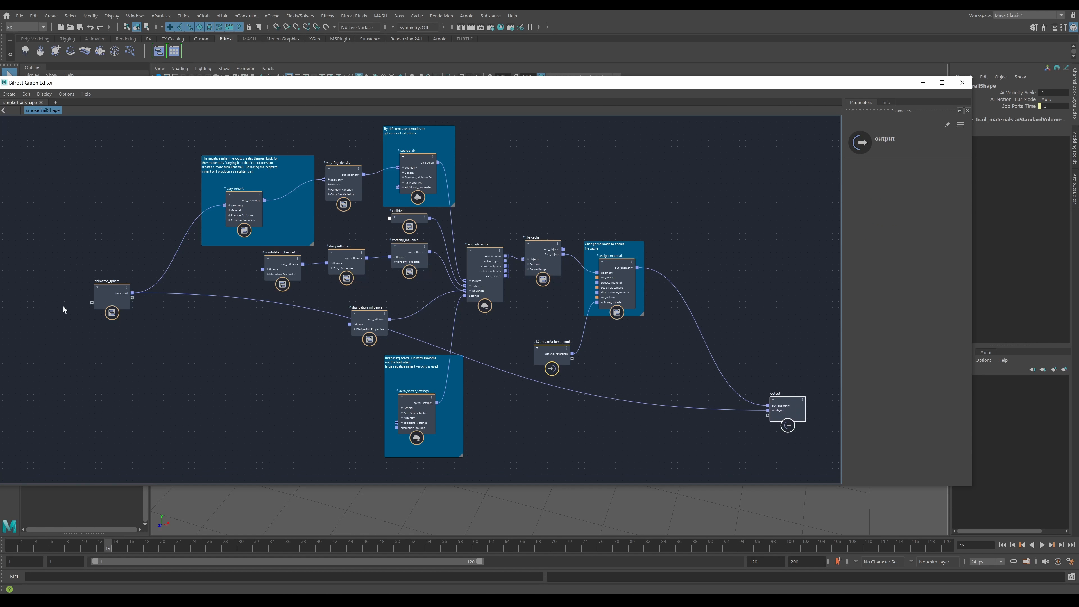
{"action": "left_click_drag", "start_coordinate": [112, 292], "coordinate": [101, 301]}
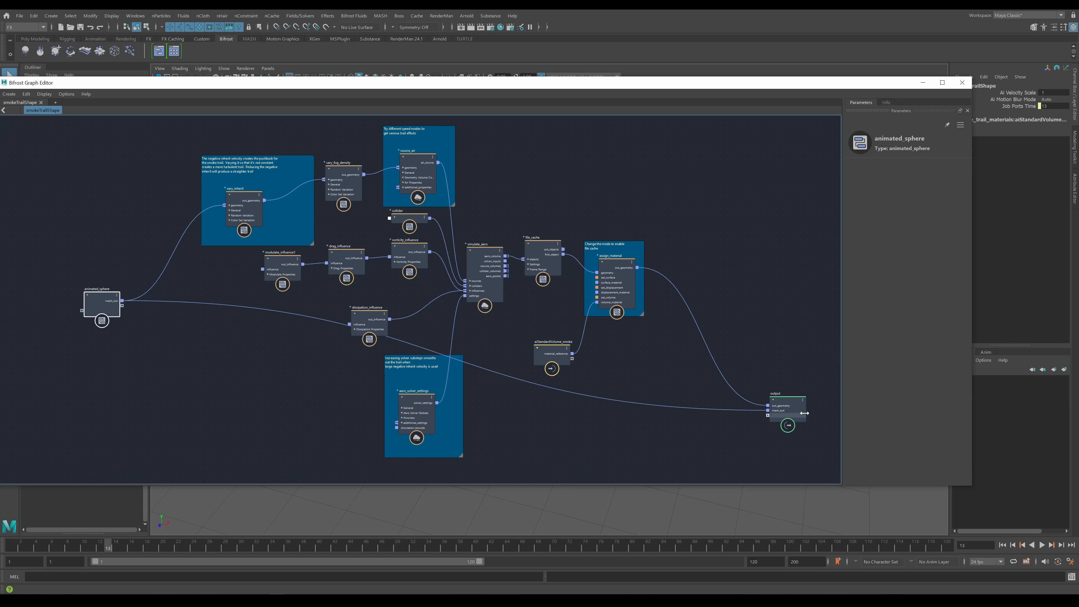
{"action": "left_click_drag", "start_coordinate": [803, 416], "coordinate": [821, 415]}
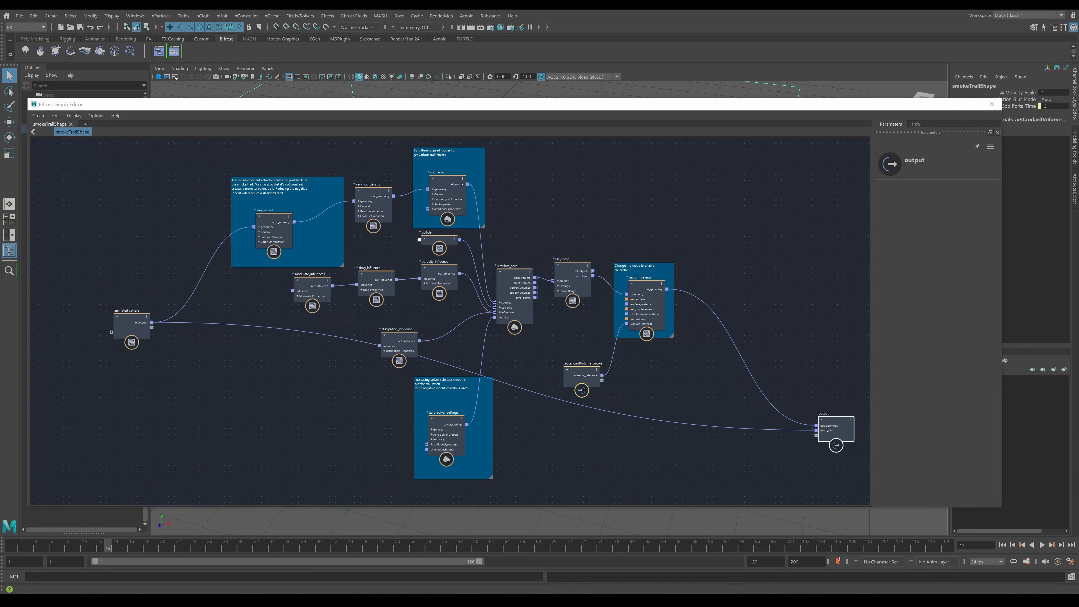